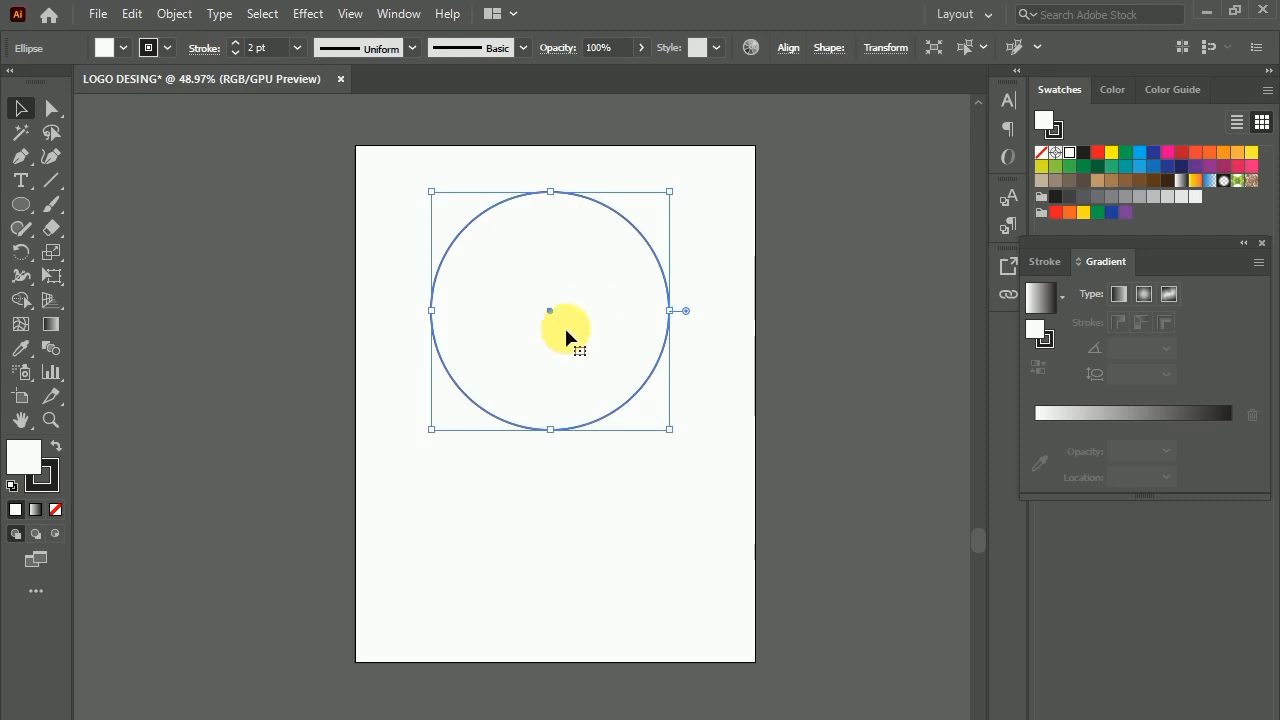
Step: Give the circle a green outline and no fill
click(1083, 166)
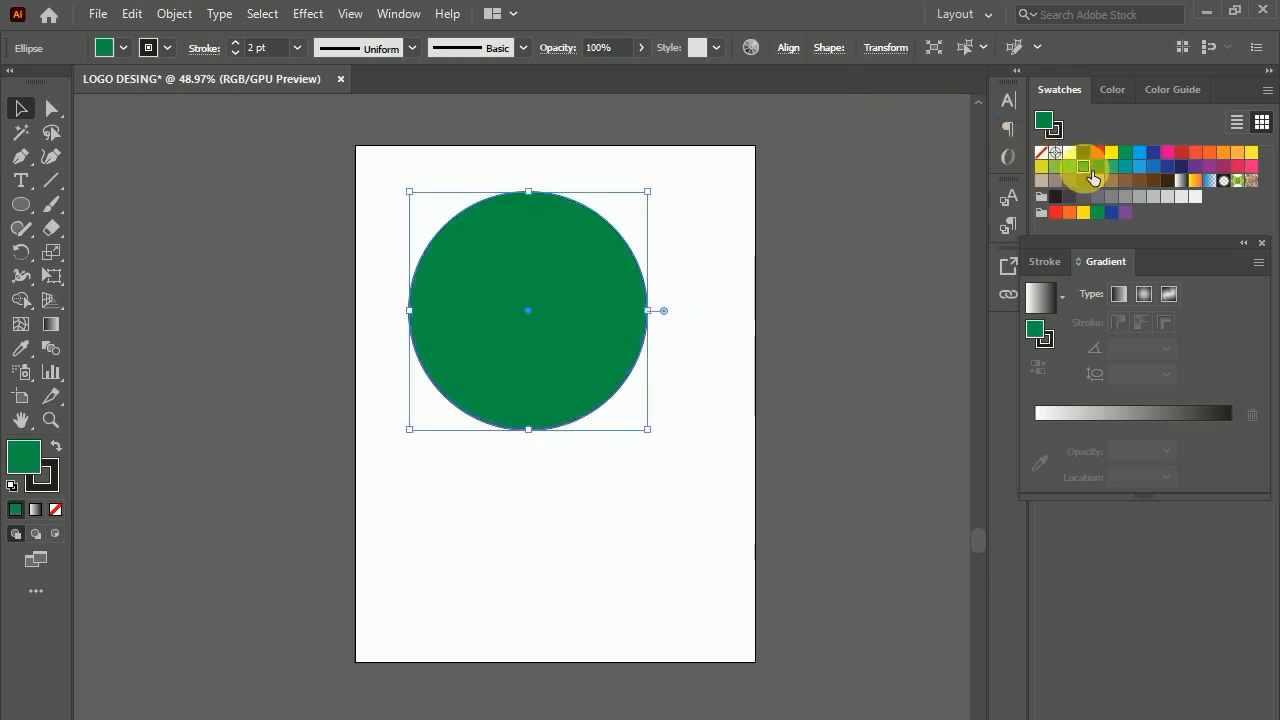
click(55, 446)
click(55, 509)
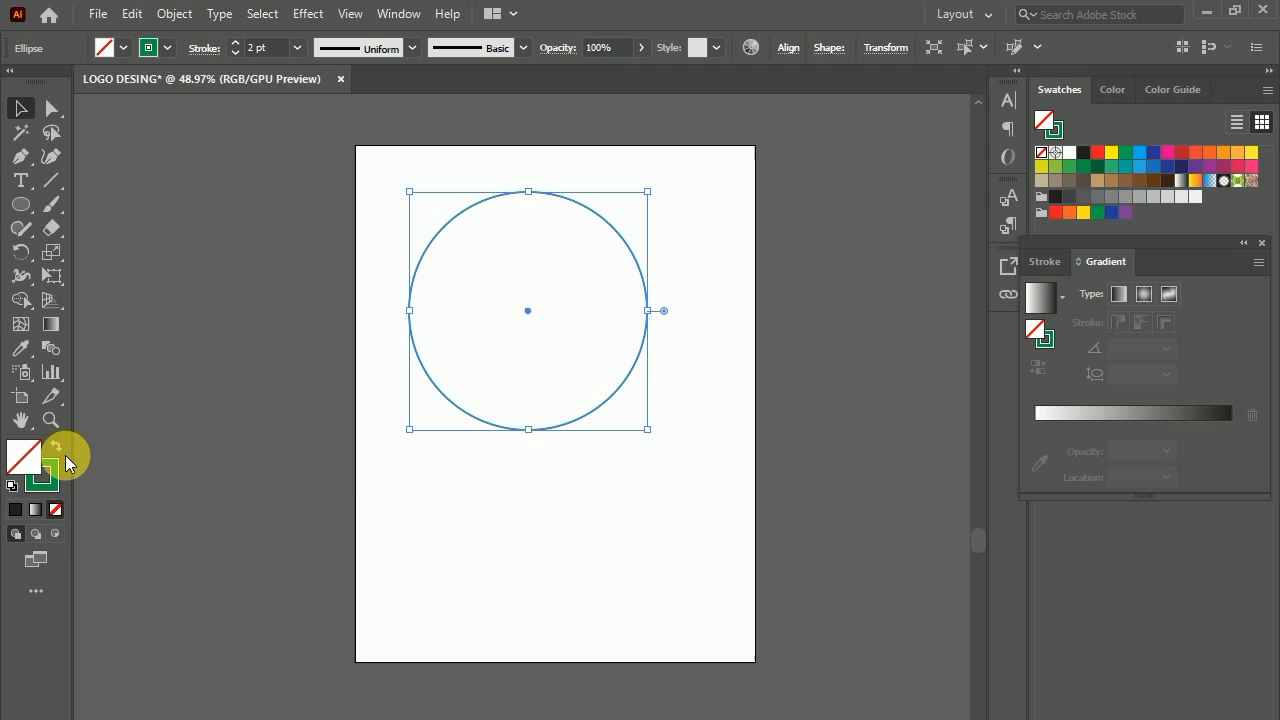
Step: Set the green circle's stroke weight to 3 pt
click(366, 326)
drag(366, 326, 501, 363)
click(297, 48)
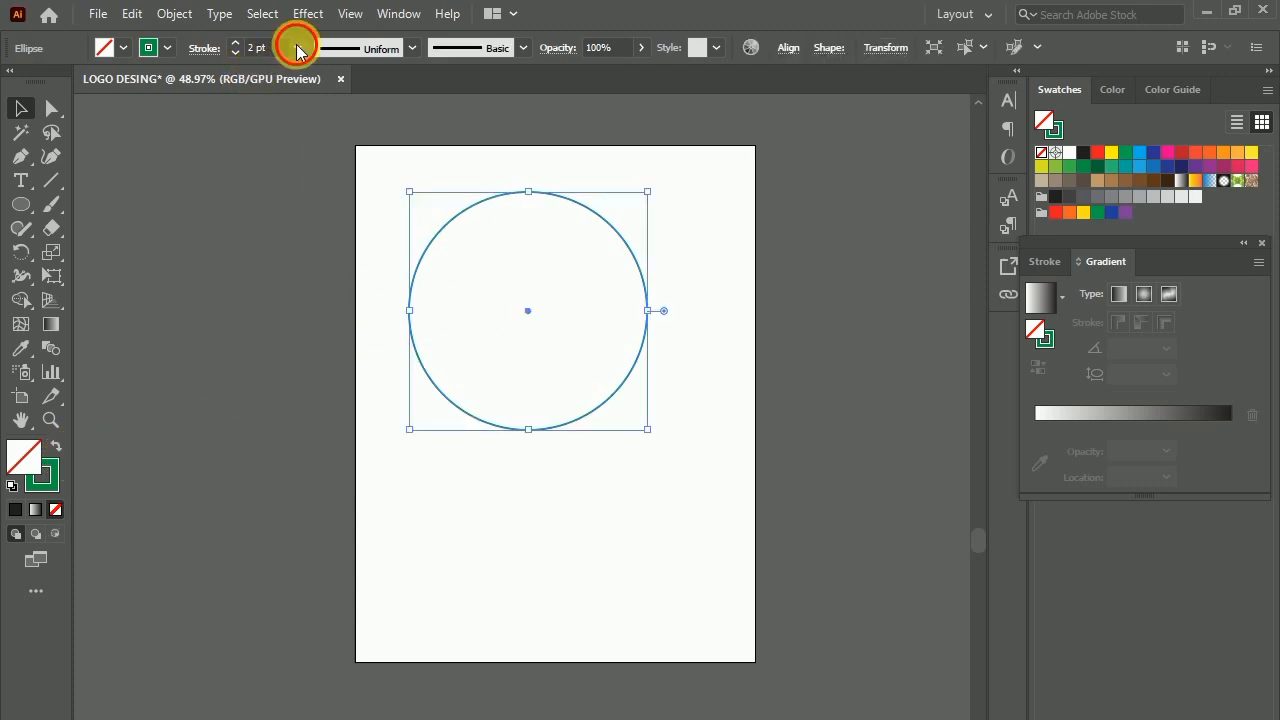
click(320, 173)
click(407, 183)
click(531, 309)
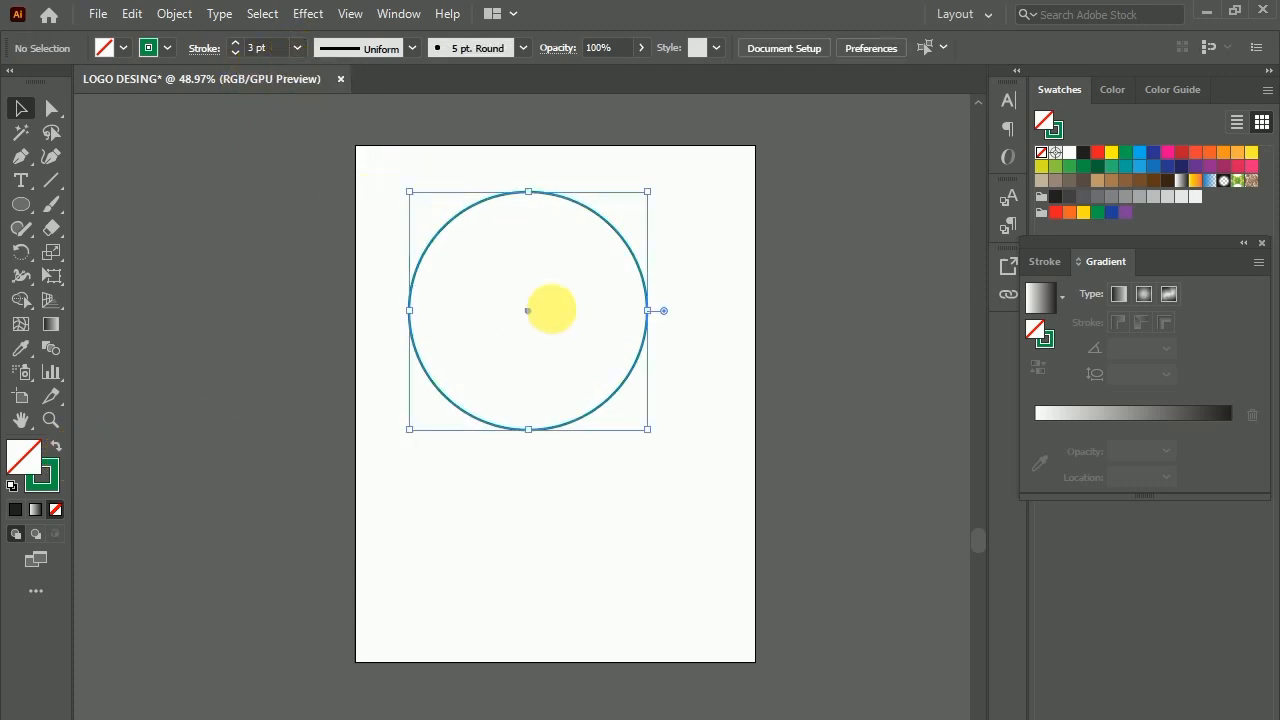
Step: Shift the circle slightly to the left and open its Transform settings clear of the drawing
mouse_move(648, 430)
mouse_down()
mouse_move(660, 448)
mouse_move(646, 432)
mouse_up()
click(531, 312)
drag(532, 314, 525, 314)
click(385, 14)
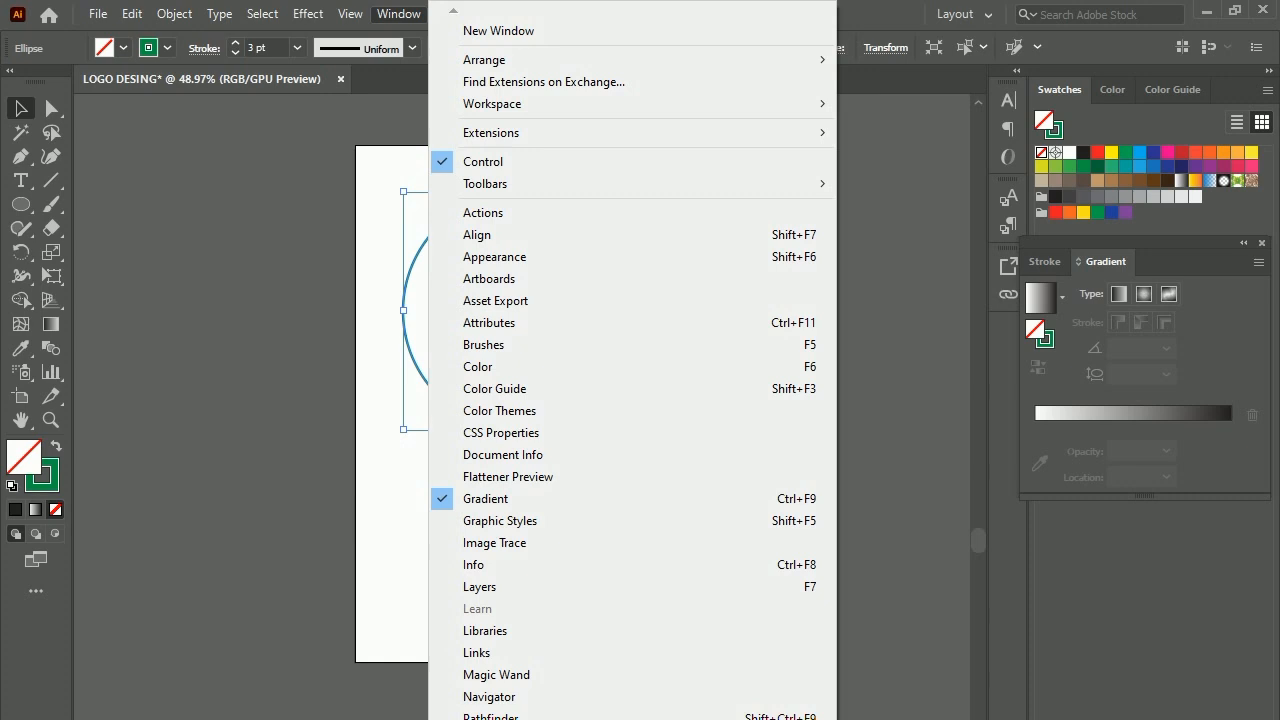
key(shift+F8)
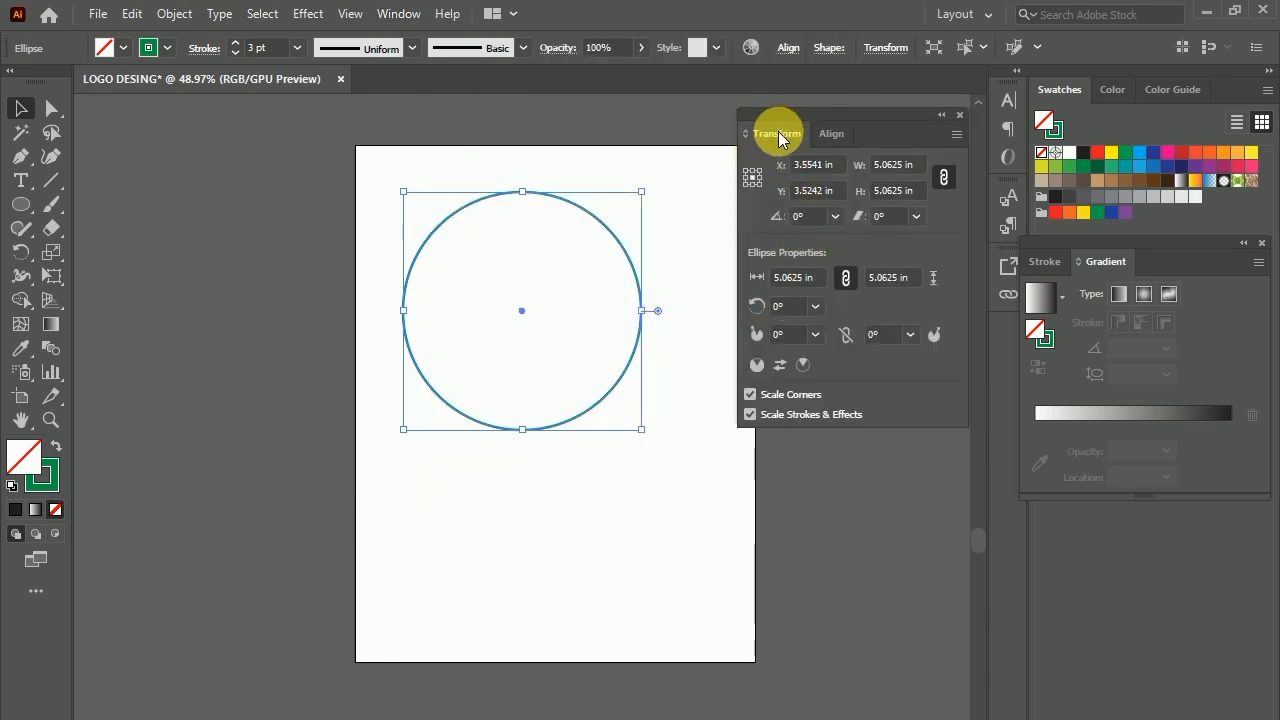
drag(909, 106, 889, 98)
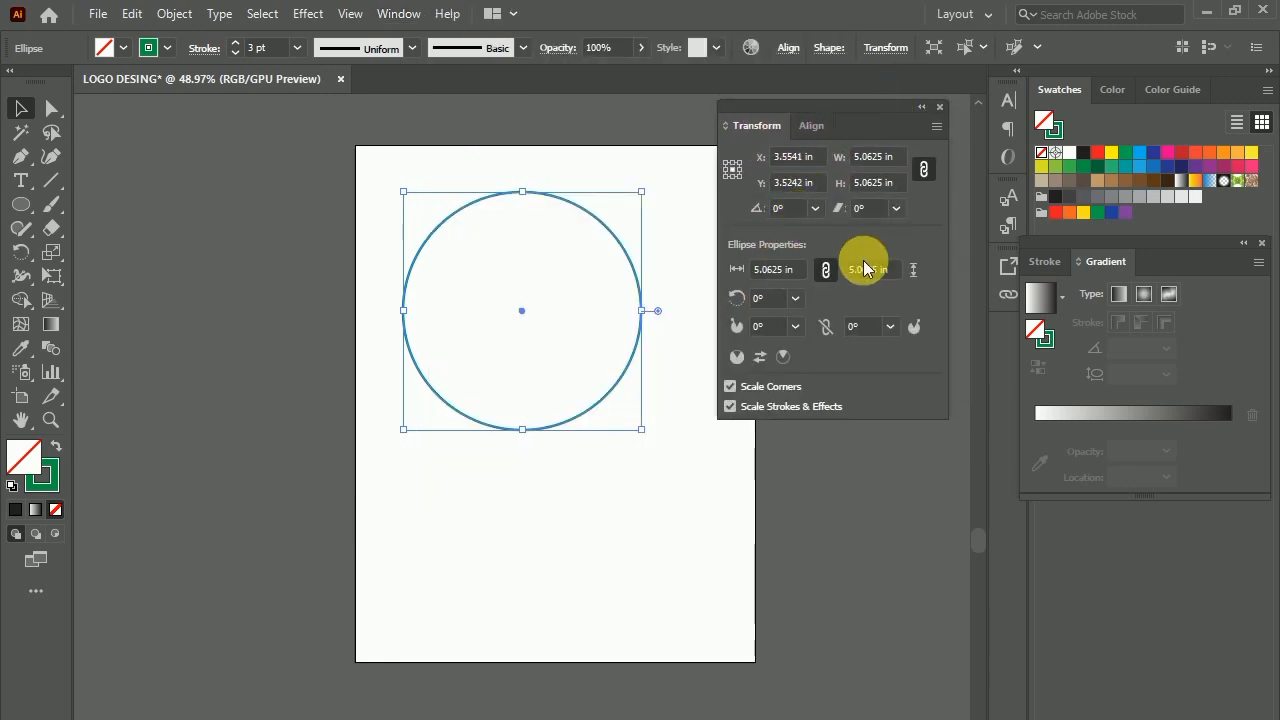
Step: Create an enlarged concentric copy of the circle, 5.625 in wide
click(800, 272)
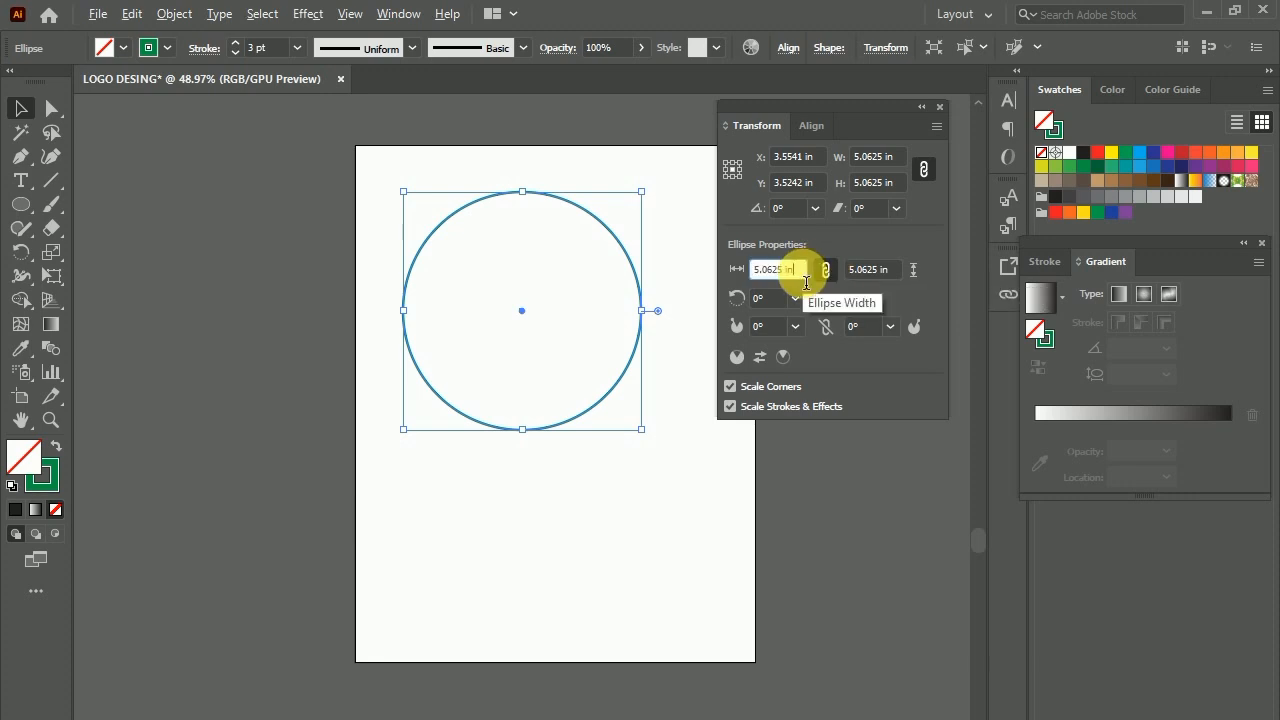
key(Up)
key(Up)
key(Up)
key(Up)
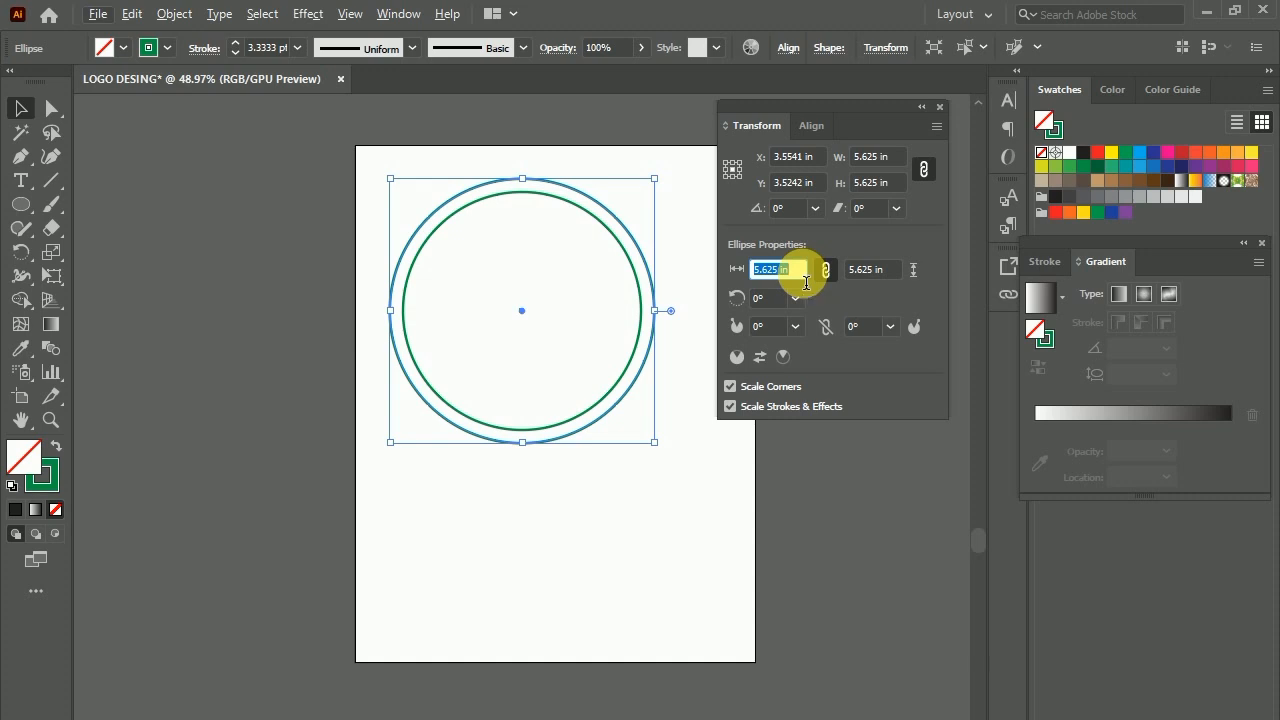
click(699, 207)
Step: Create a reduced concentric copy of the original circle, 4.375 in wide, inside the two existing rings
click(628, 228)
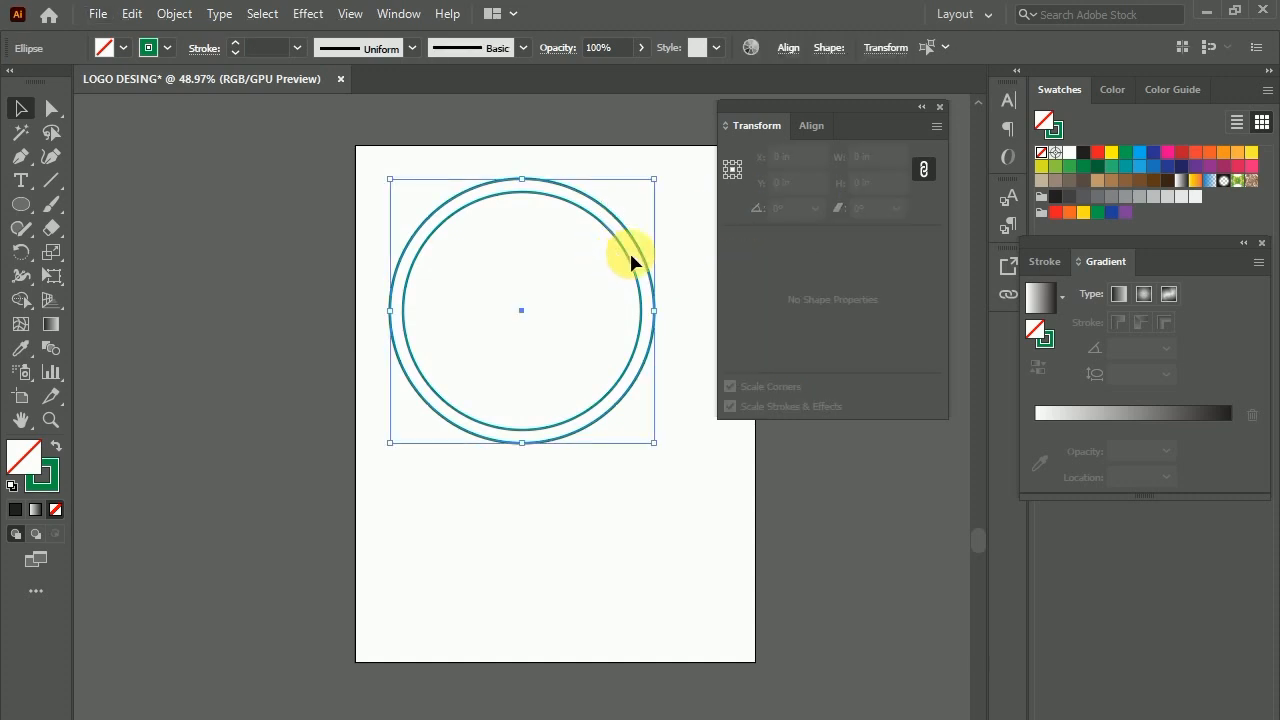
click(668, 220)
click(632, 272)
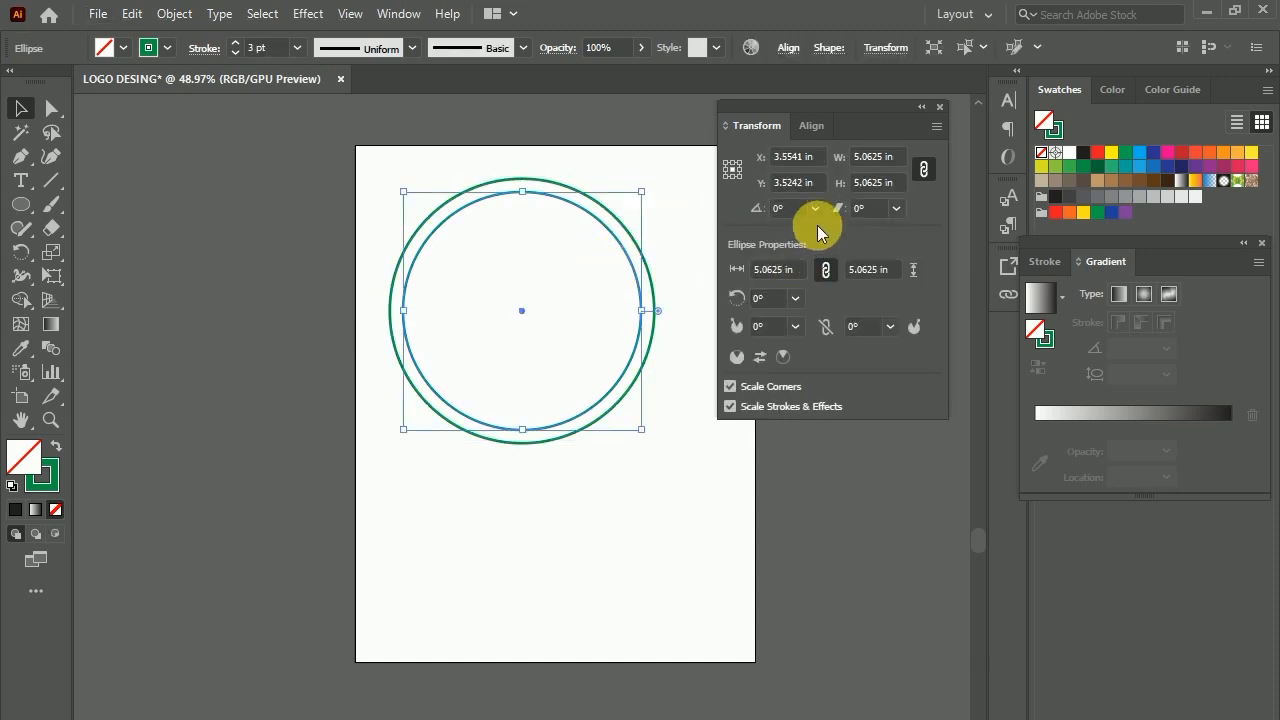
click(803, 268)
key(Down)
key(Down)
key(Down)
key(Down)
key(Down)
key(Down)
key(Down)
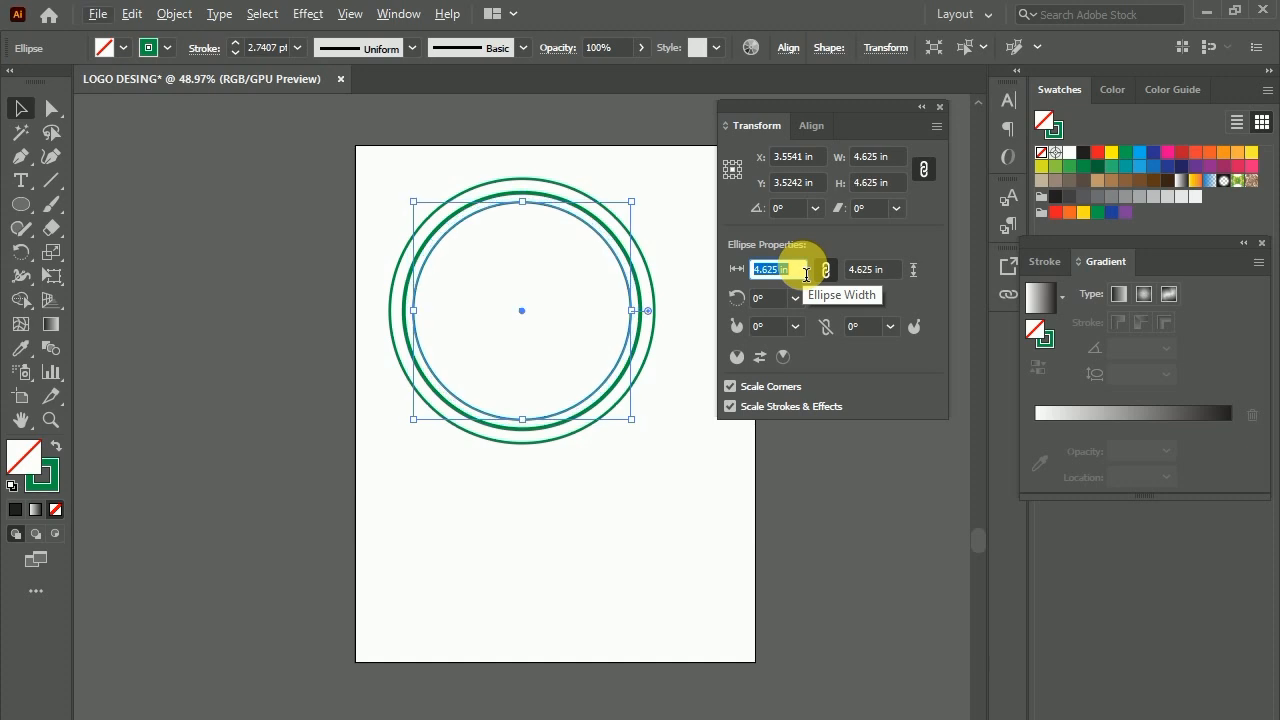
Step: Pull out and remove the extra 5 in circle that nearly overlaps the second ring
click(668, 256)
drag(630, 247, 565, 292)
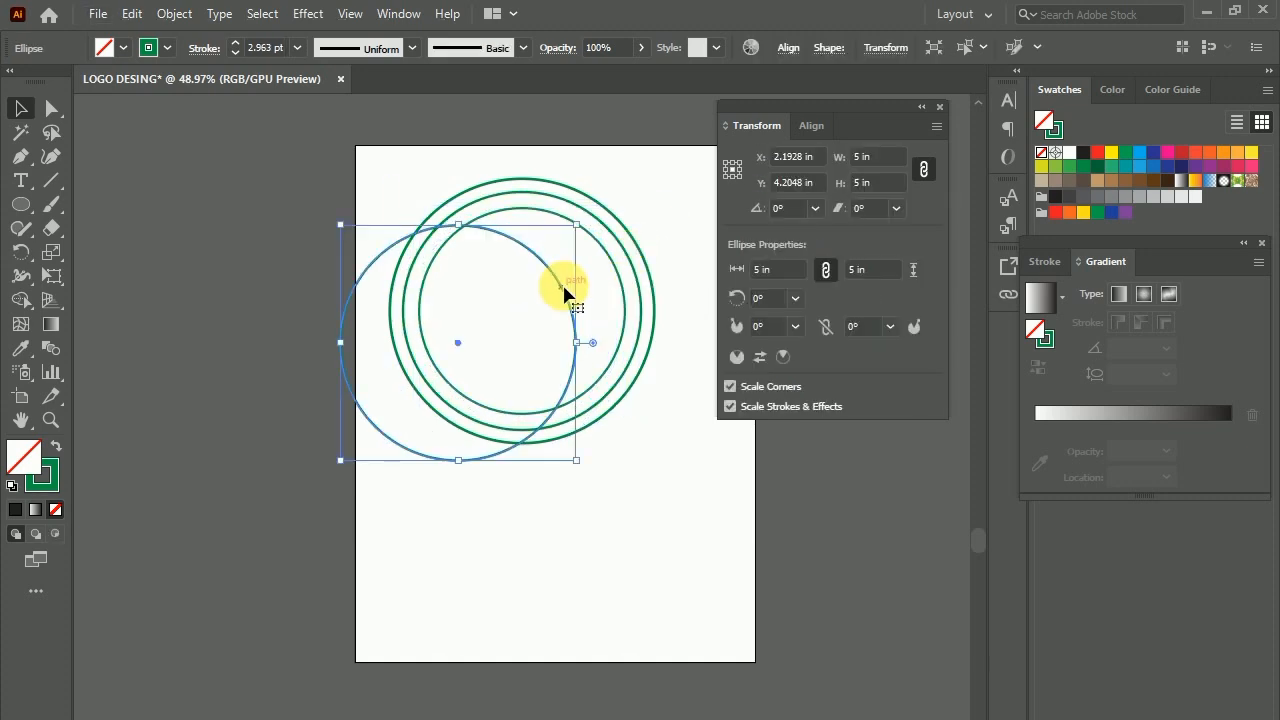
key(ctrl+z)
Step: Reduce the innermost circle's width and height to 3.125 in, keeping it centred in the rings
click(608, 257)
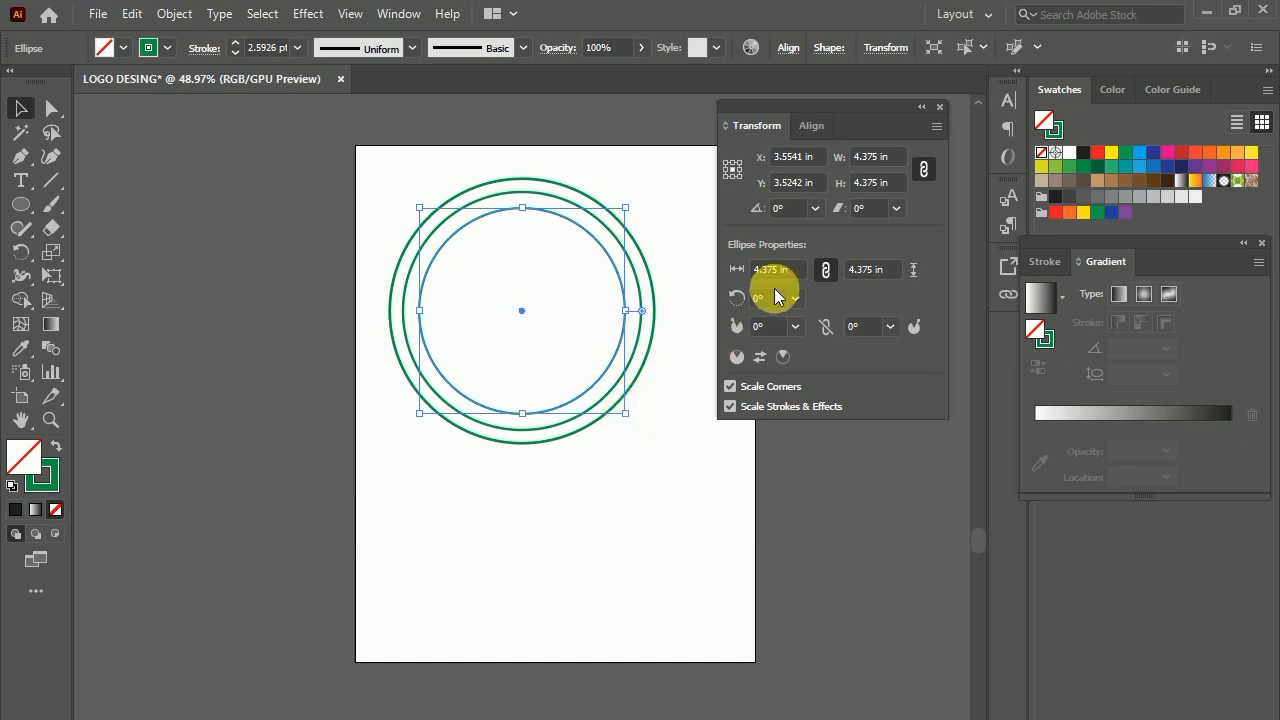
click(795, 270)
key(Down)
key(Down)
key(Down)
key(Down)
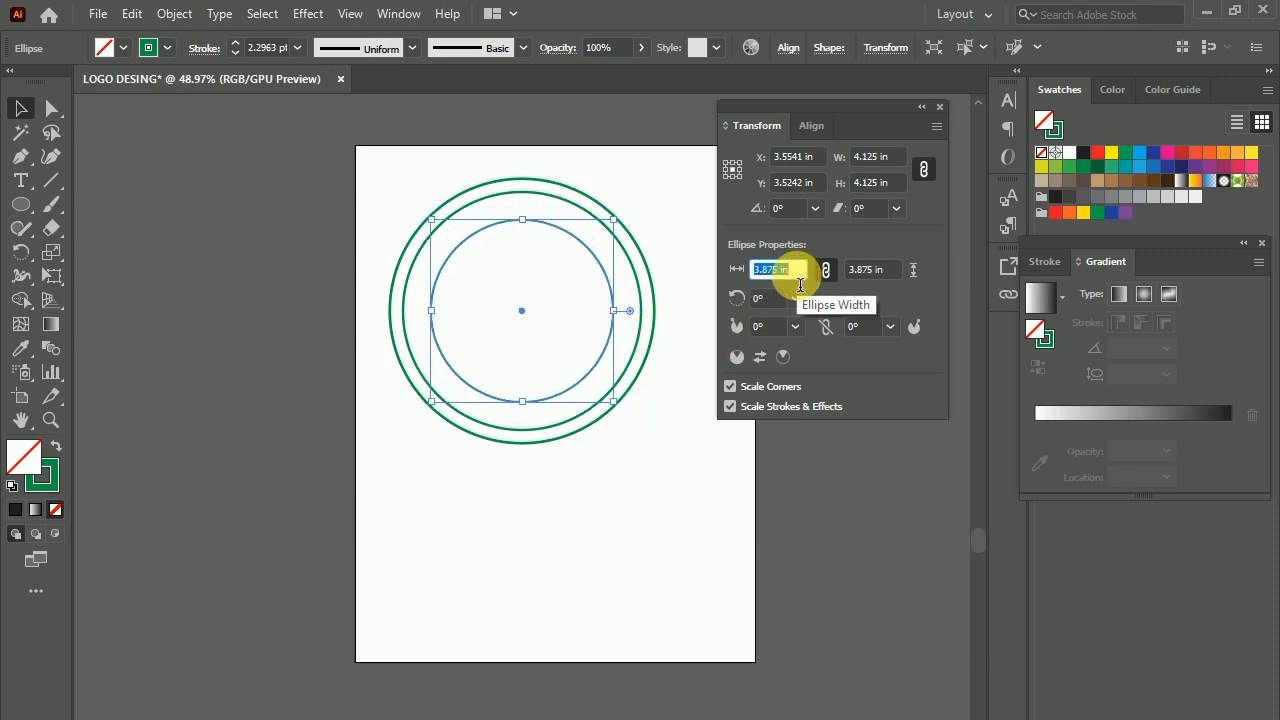
key(Down)
key(Down)
key(Down)
key(Down)
key(Down)
key(Down)
key(Down)
key(Down)
key(Down)
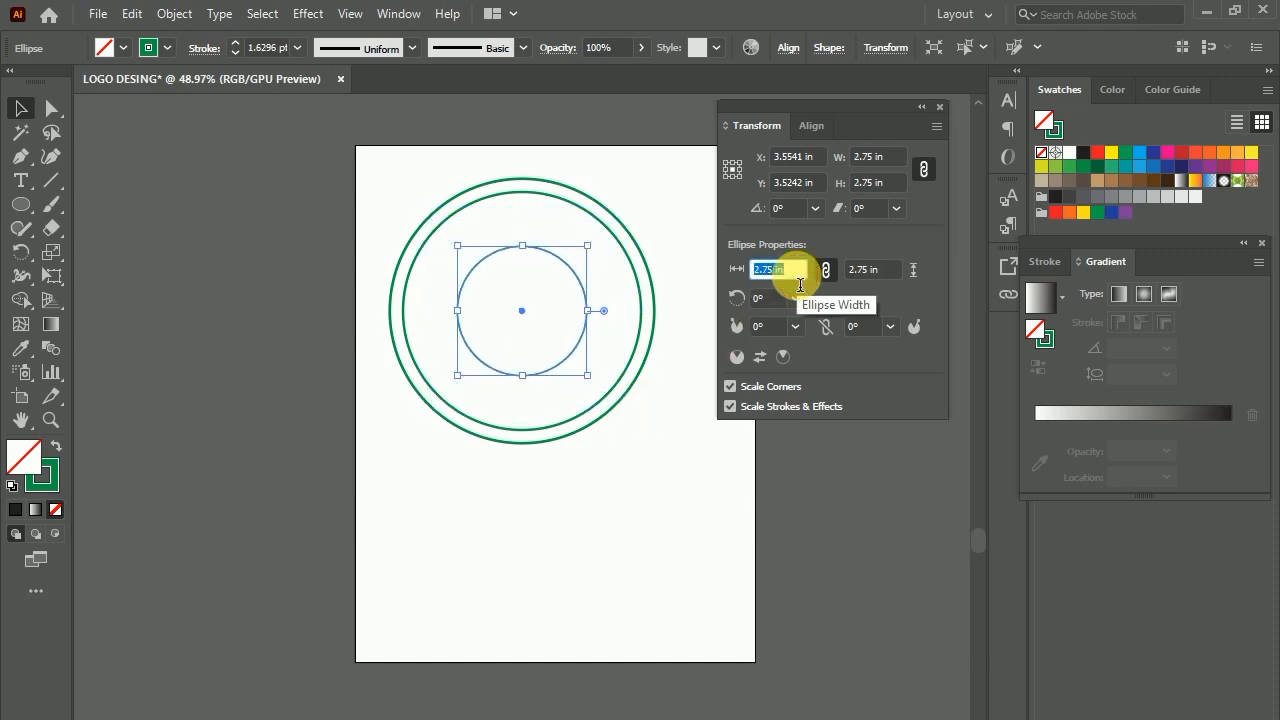
key(Up)
key(Up)
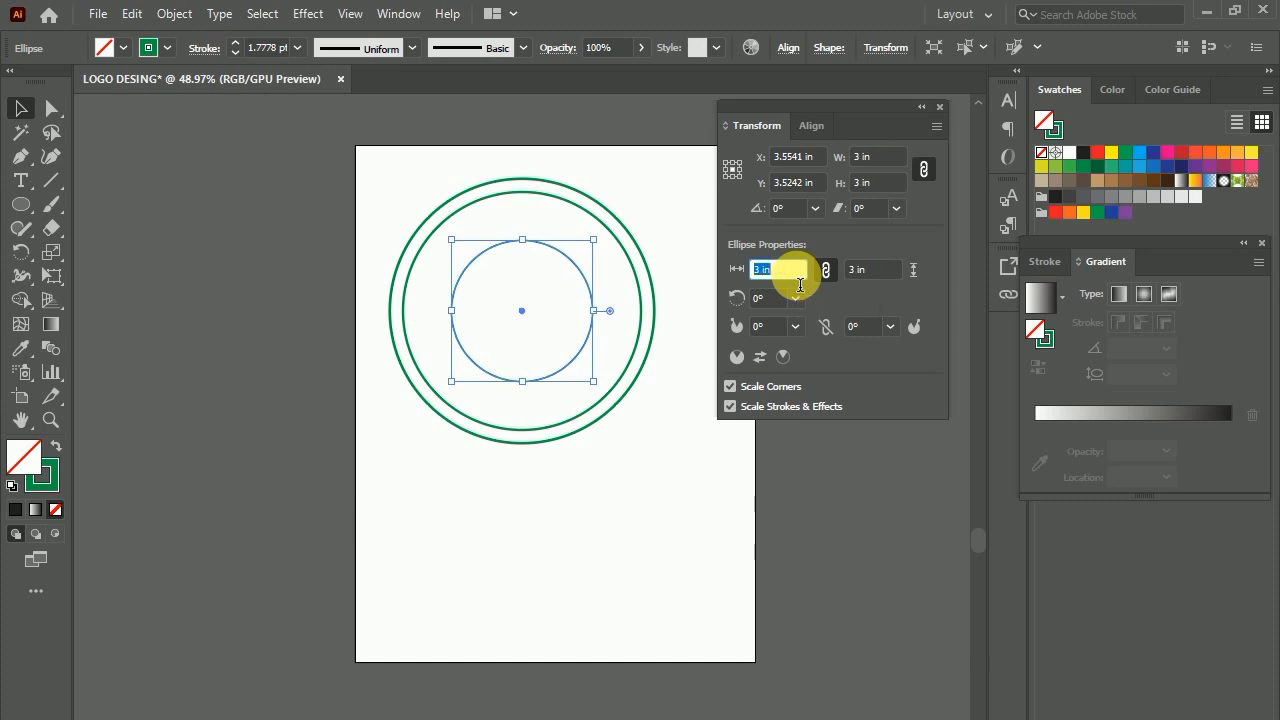
key(Up)
click(674, 206)
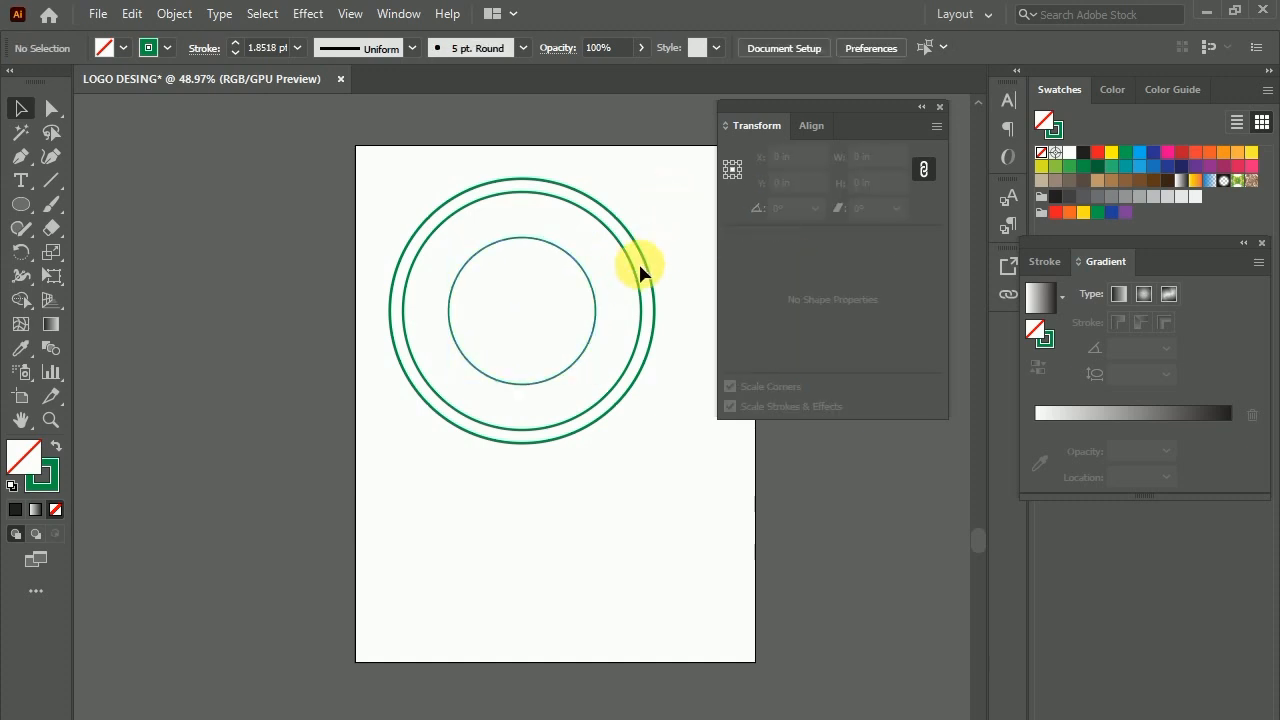
Step: Create an enlarged concentric copy of the innermost circle, 4.125 in wide
click(588, 285)
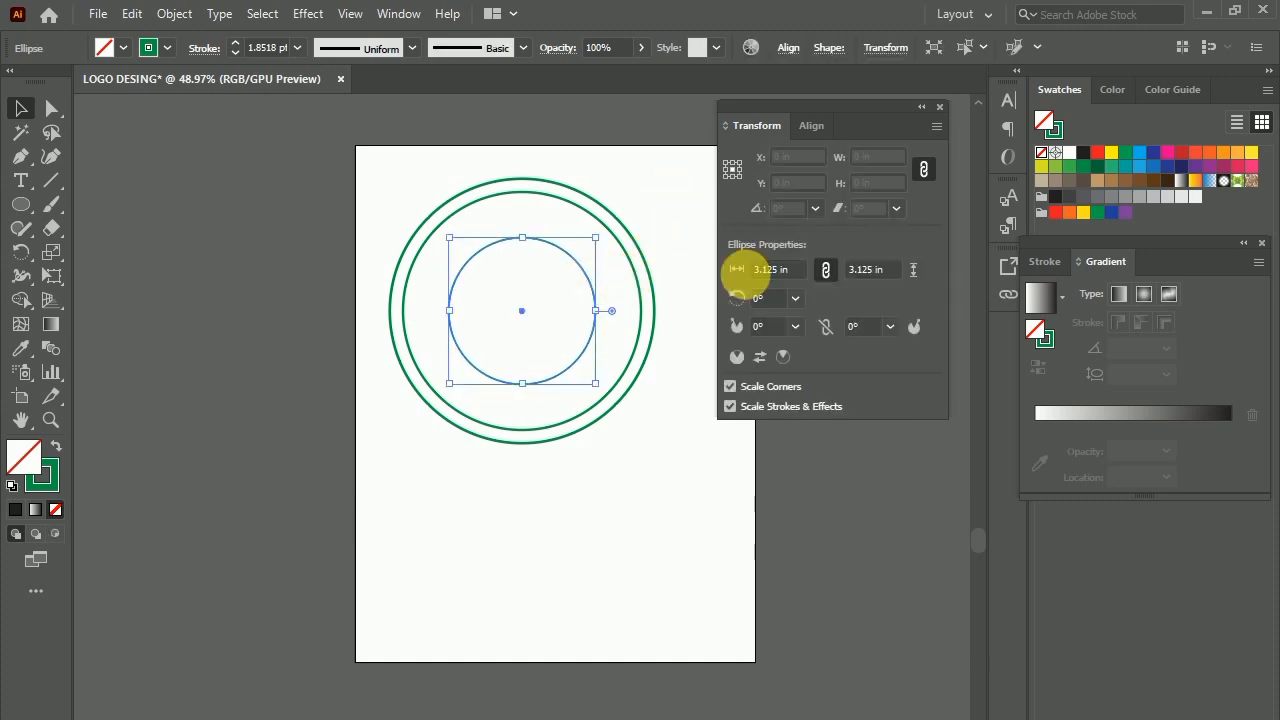
click(805, 277)
key(Up)
key(Up)
key(Up)
key(Up)
key(Up)
key(Up)
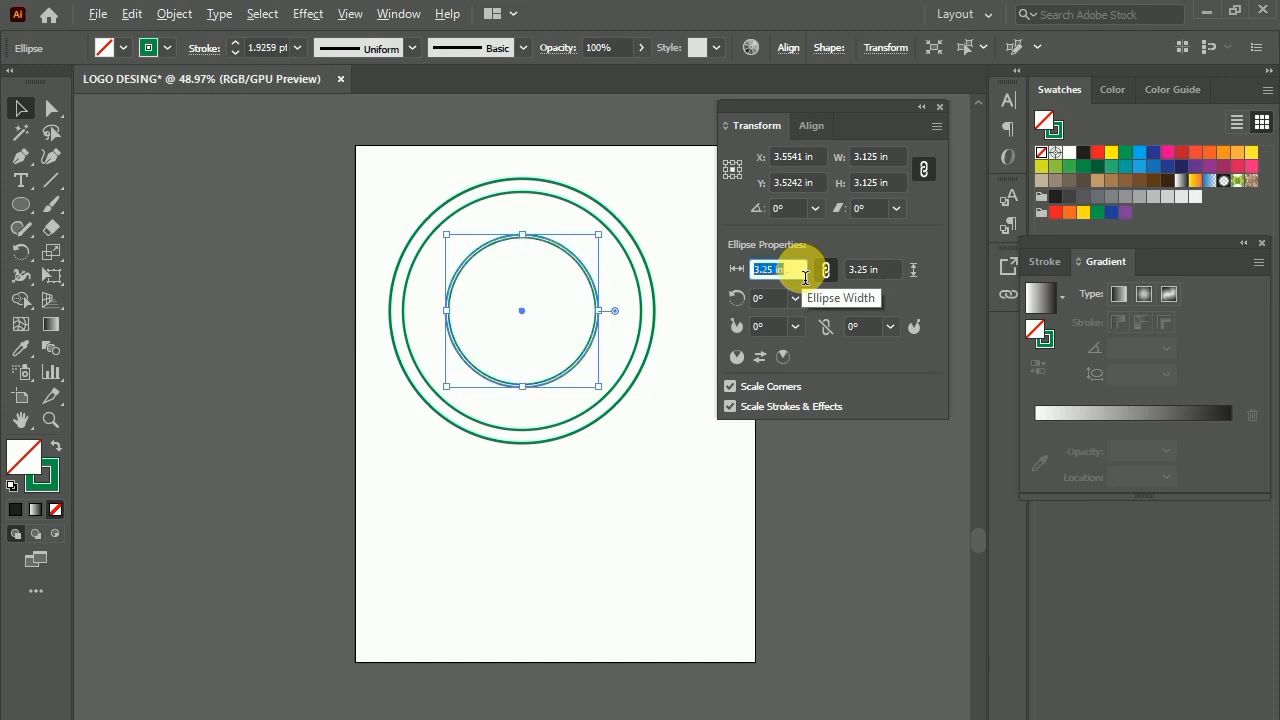
key(Up)
key(Up)
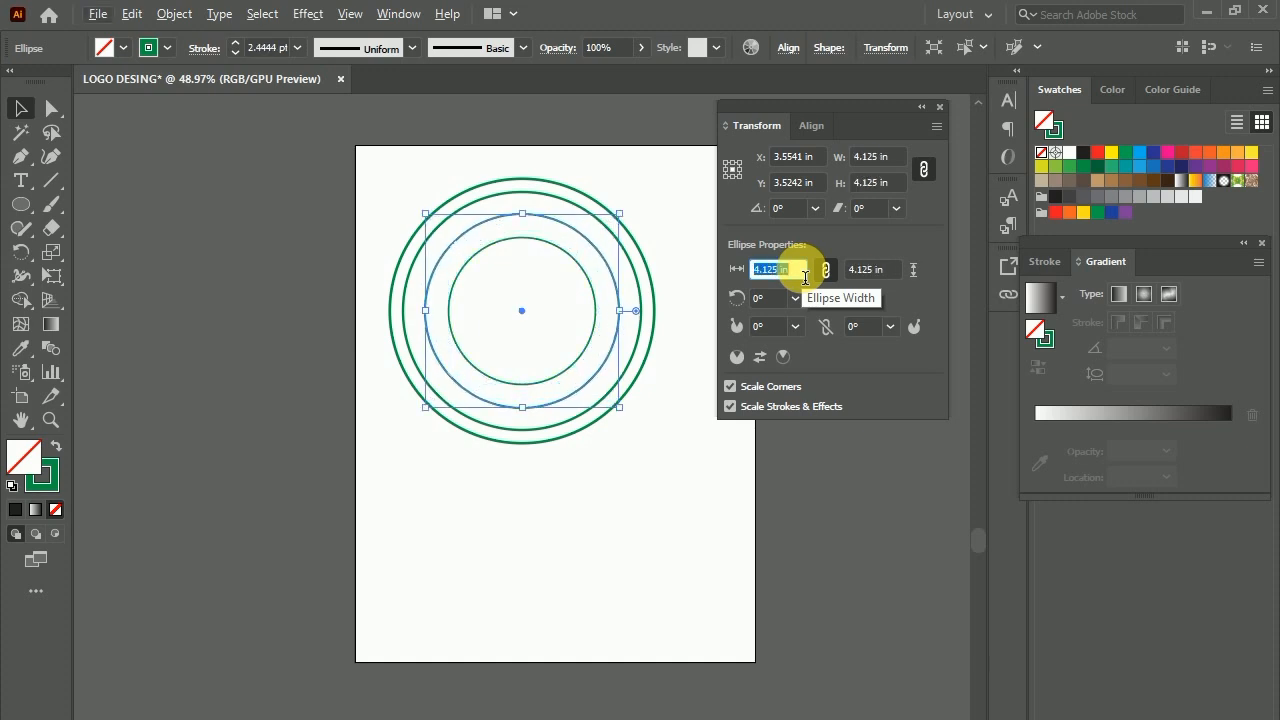
Step: Set the stroke weight of all four concentric circles to 3 pt
click(597, 230)
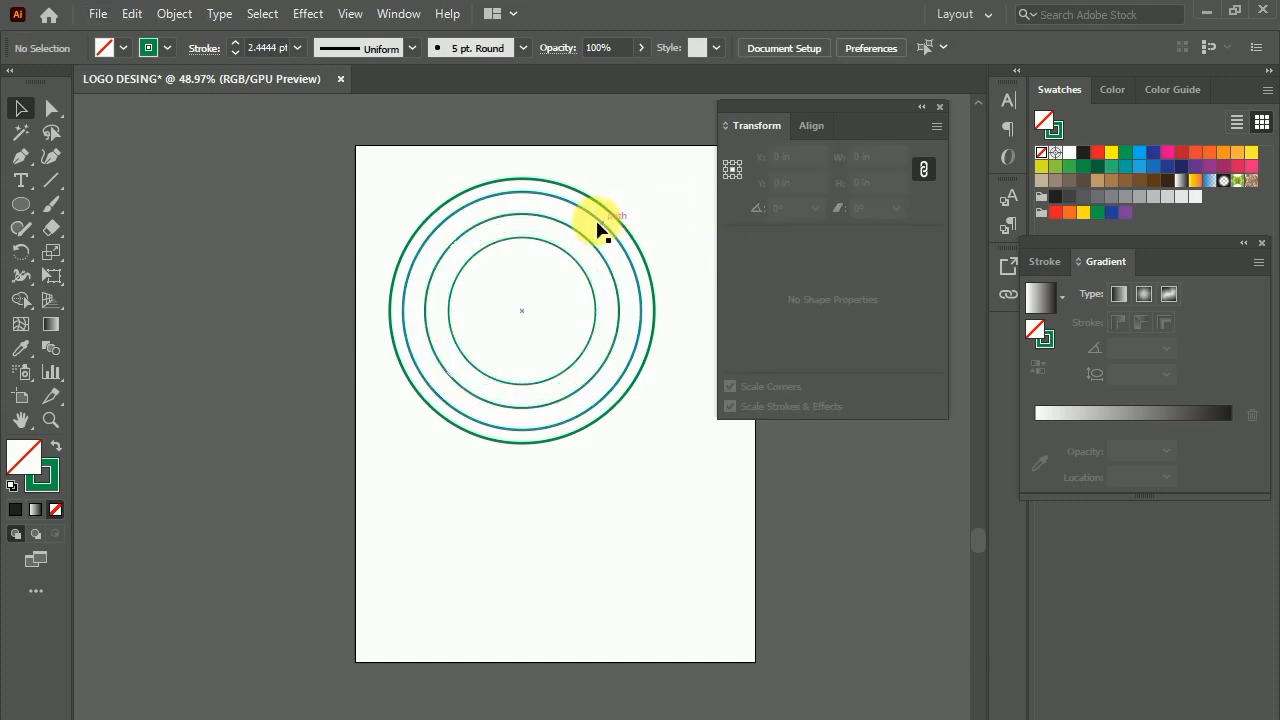
drag(604, 180, 434, 257)
click(297, 48)
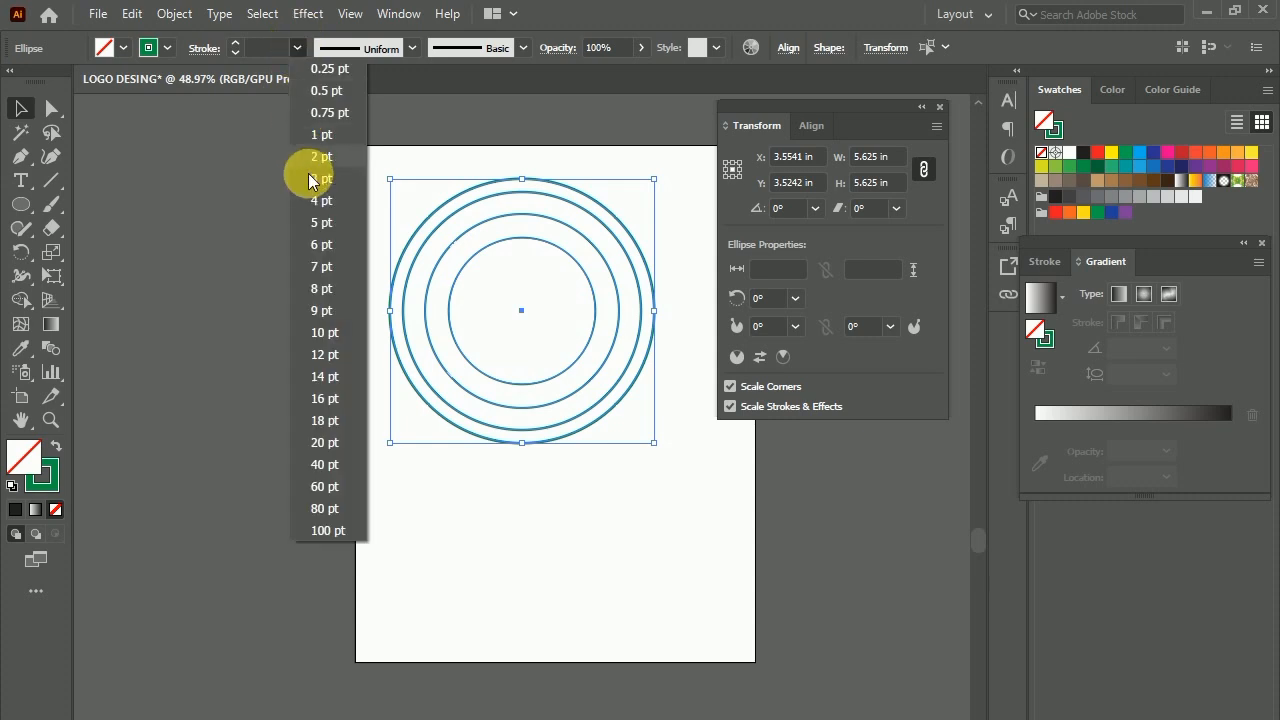
click(320, 178)
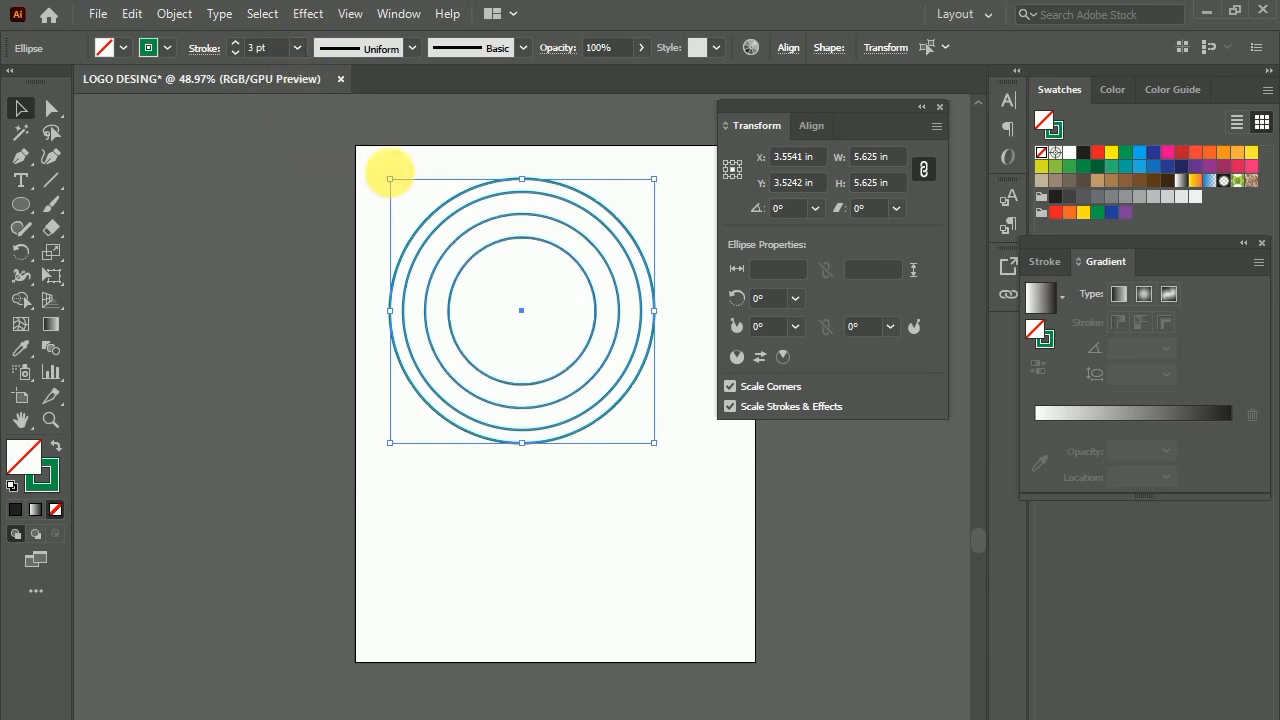
click(534, 206)
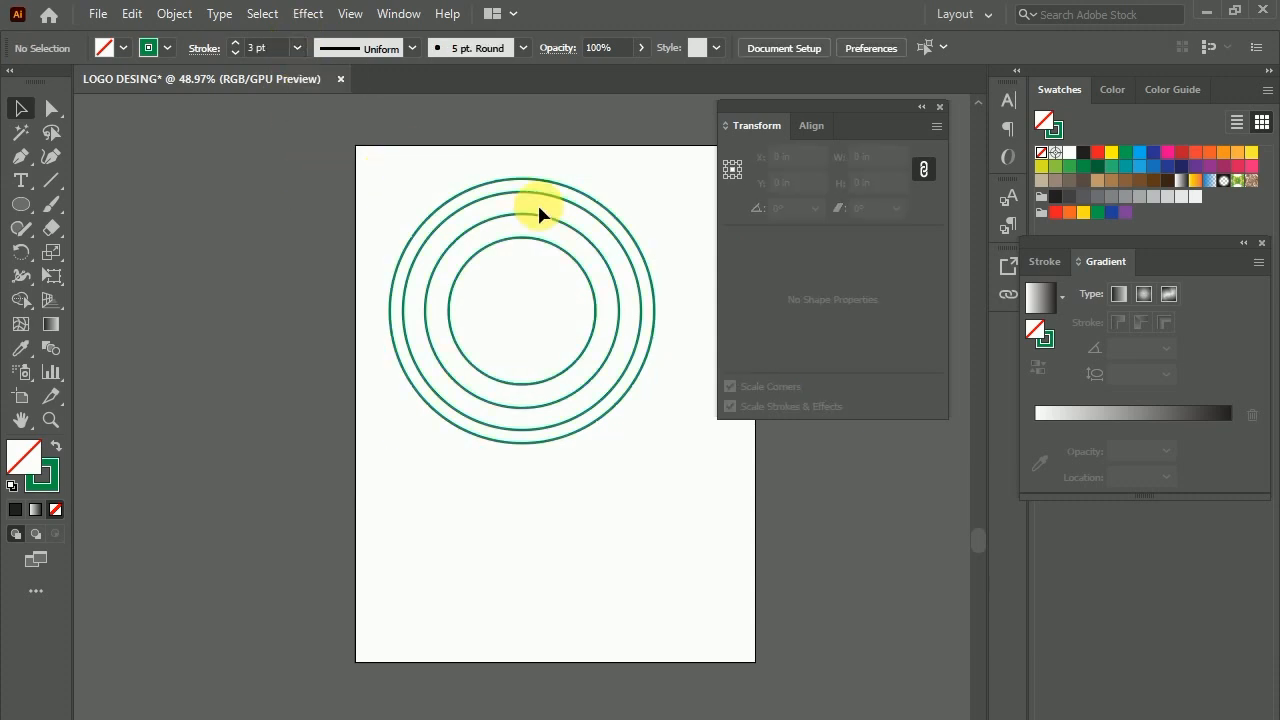
Step: Turn the 4.125 in circle into a text path and replace its placeholder text with RDA APPROVED
click(467, 231)
click(22, 181)
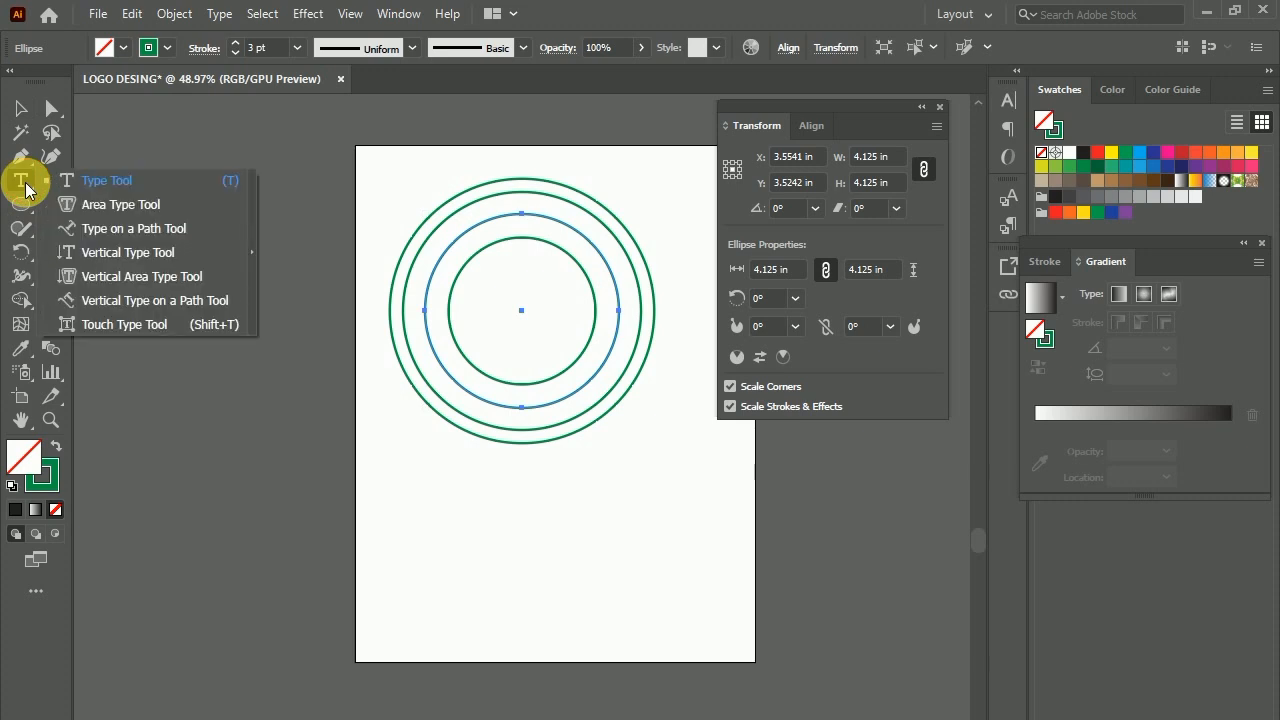
click(471, 246)
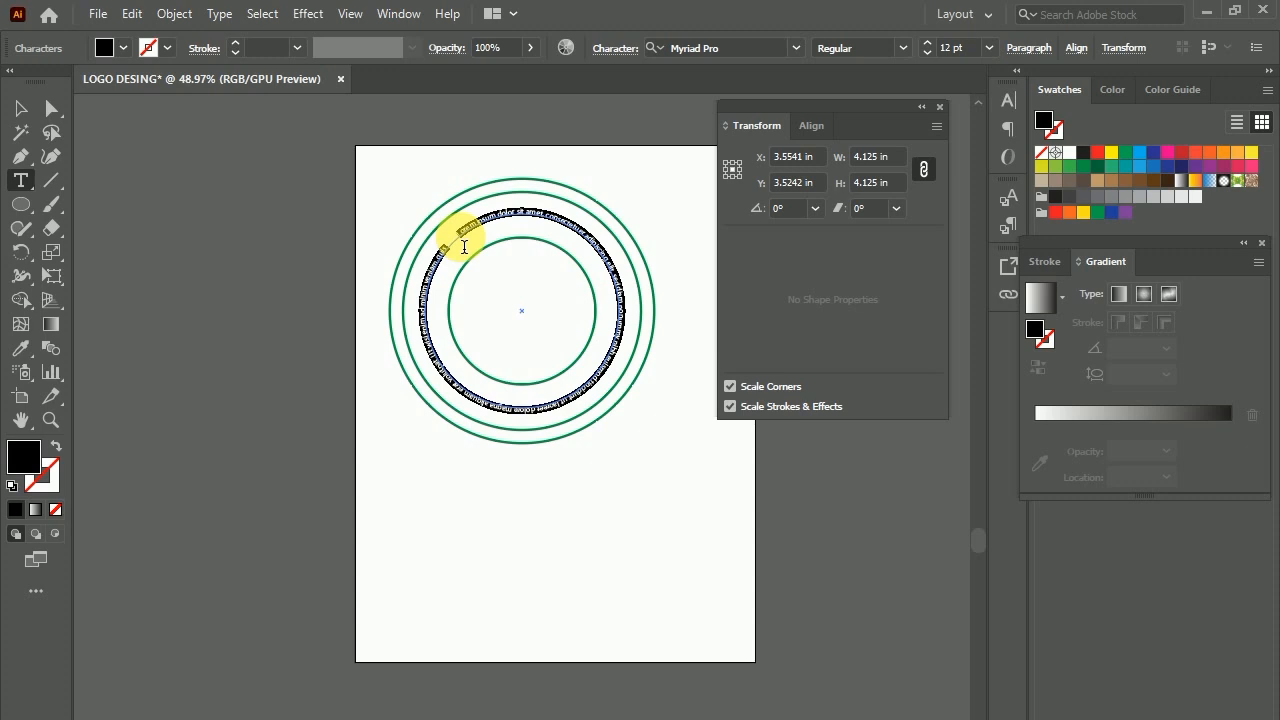
key(BackSpace)
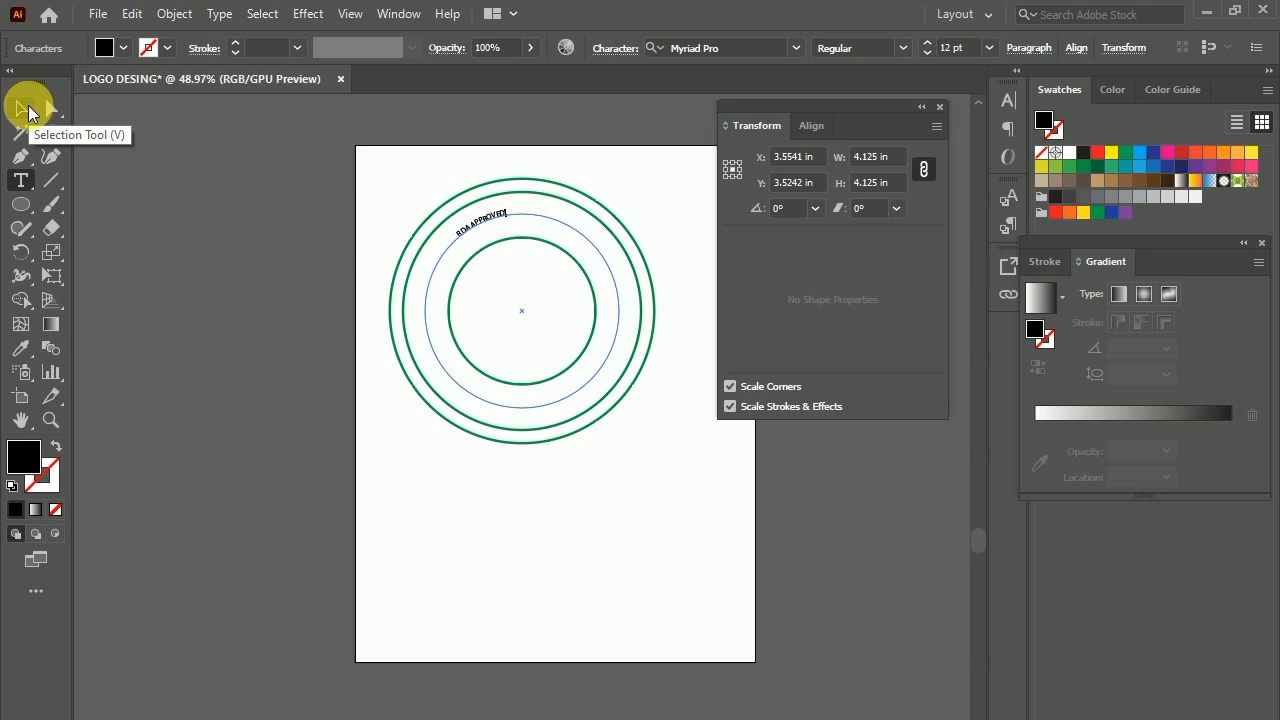
Step: Enlarge the RDA APPROVED text to 48 pt and widen the gap between its two words
drag(458, 232, 503, 215)
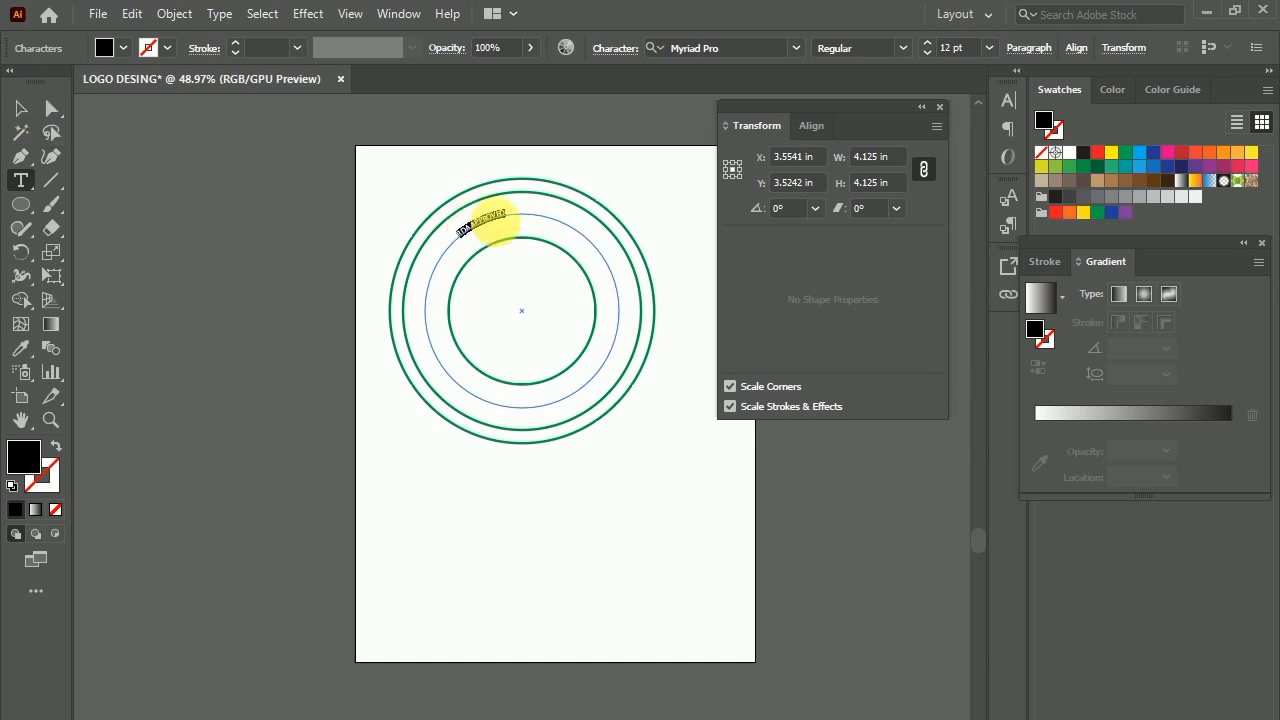
click(988, 48)
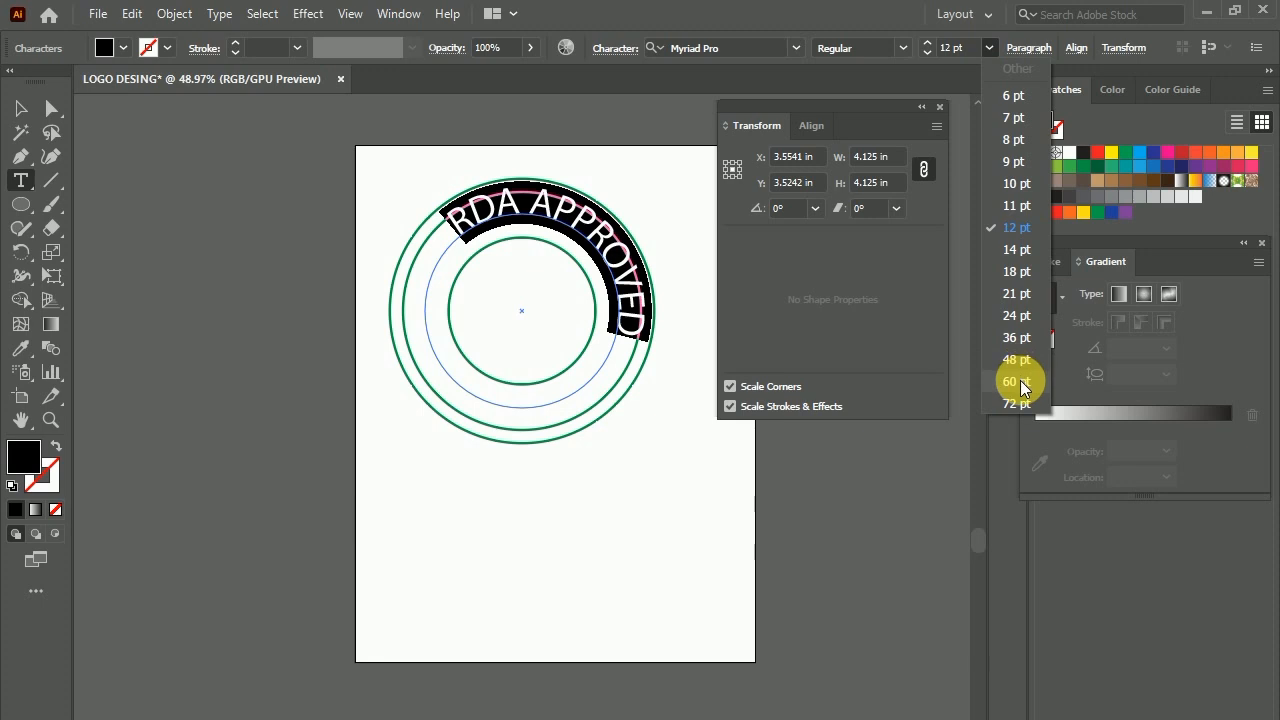
click(1015, 362)
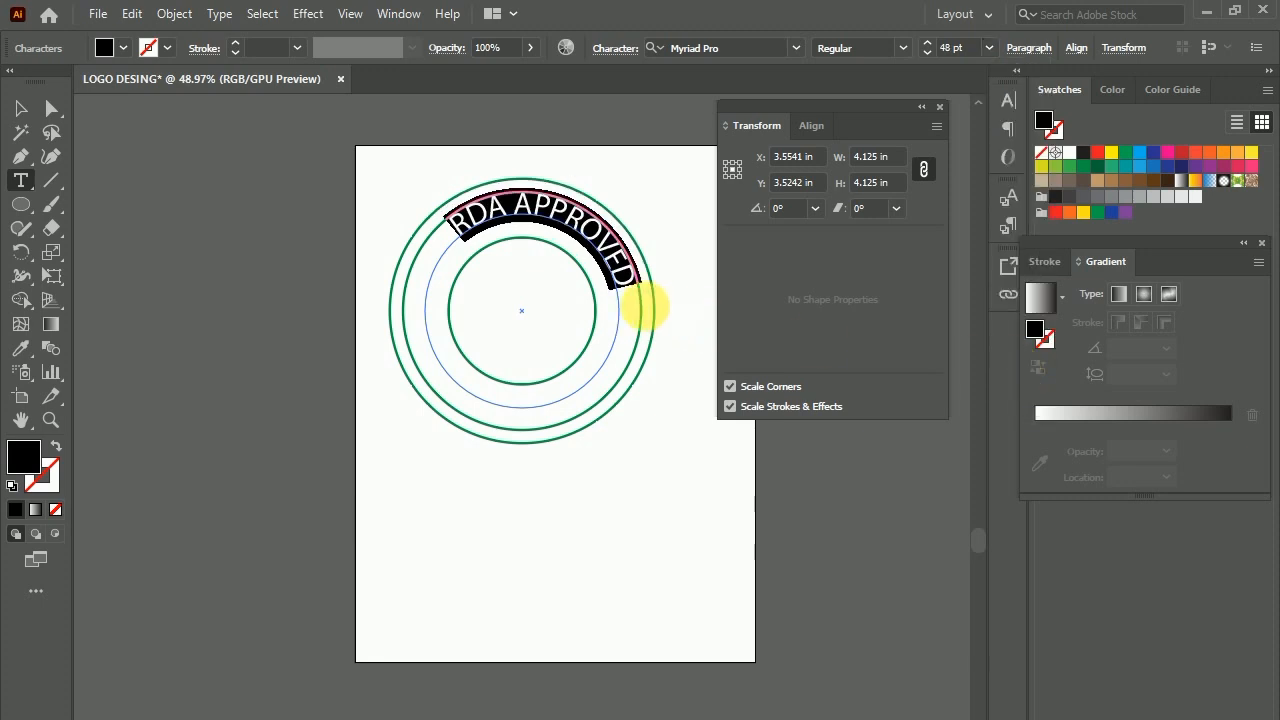
click(518, 216)
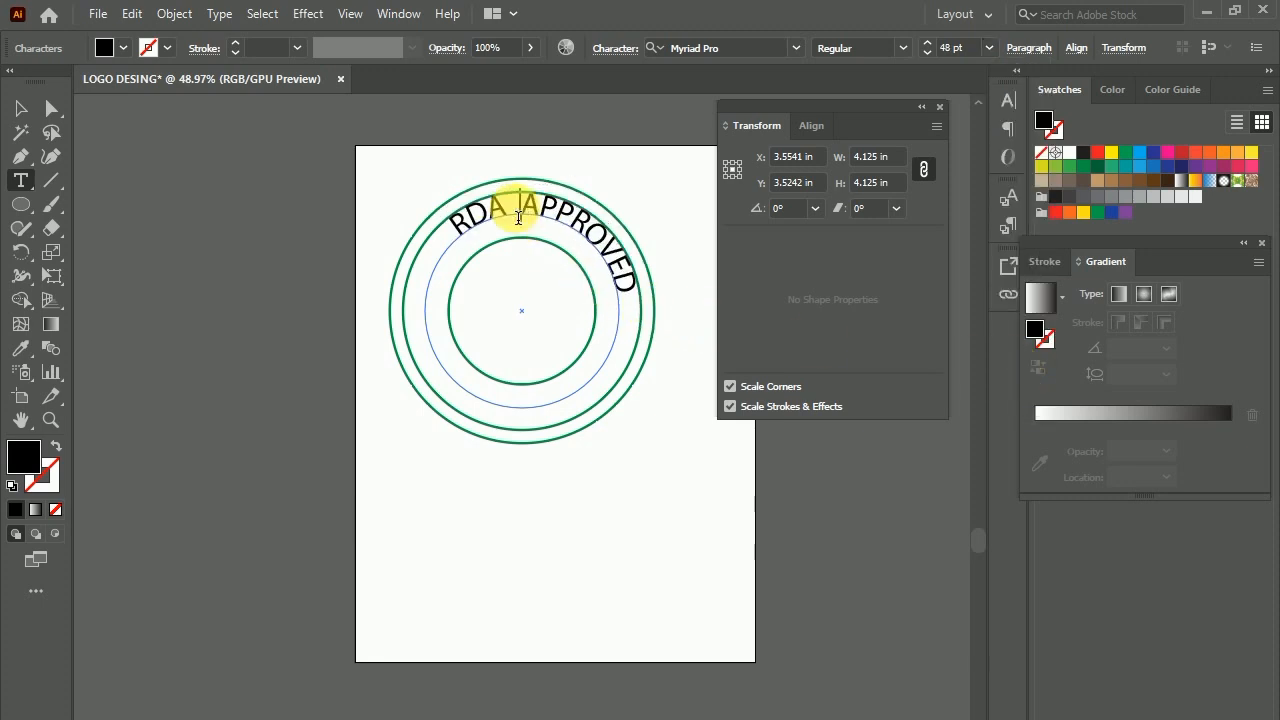
Step: Rotate the circular text to about 16.6° and scale its path to about 3.98 in to fit between the rings
click(20, 108)
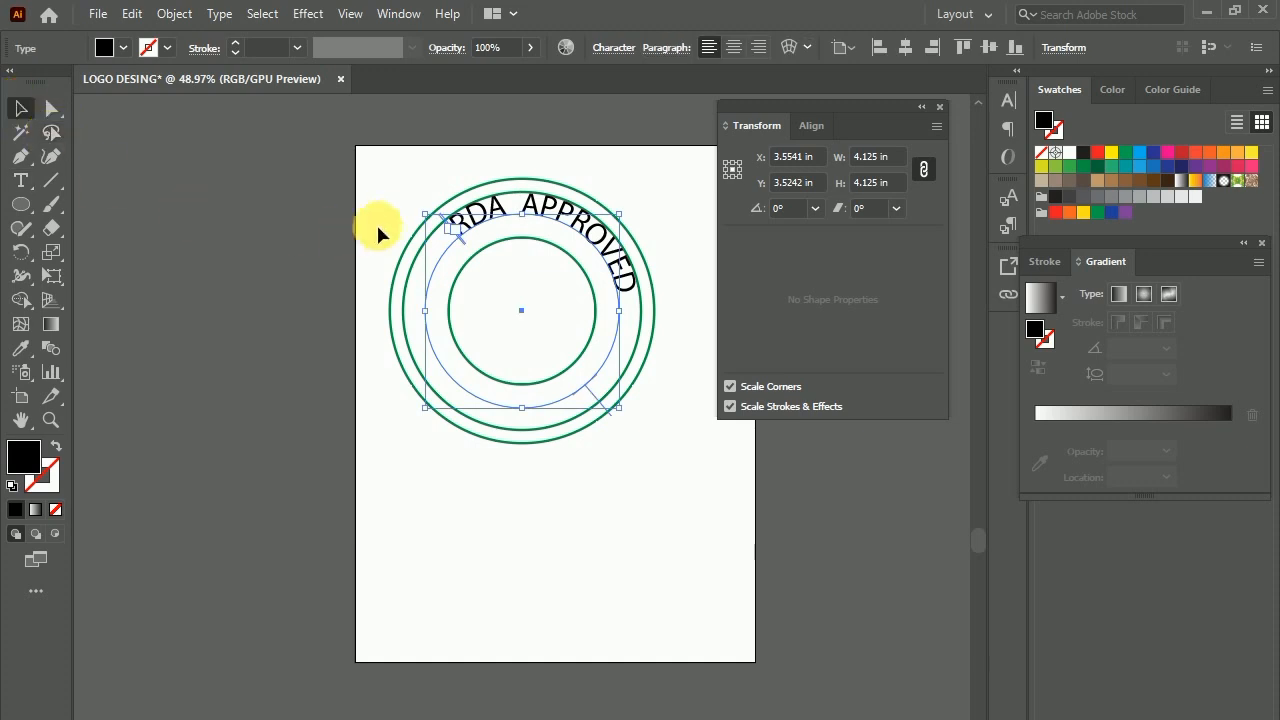
drag(422, 217, 380, 263)
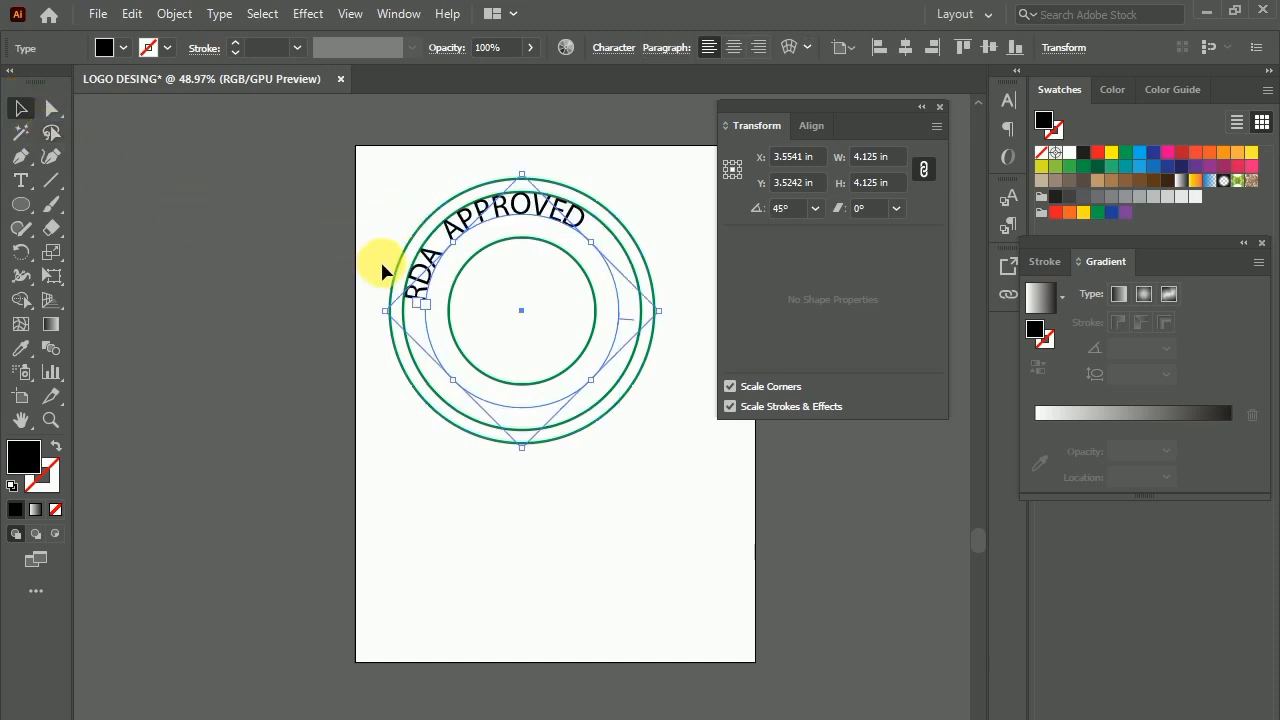
mouse_move(675, 317)
mouse_down()
mouse_move(676, 425)
mouse_move(664, 428)
mouse_move(636, 412)
mouse_move(651, 383)
mouse_move(630, 371)
mouse_move(663, 303)
mouse_up()
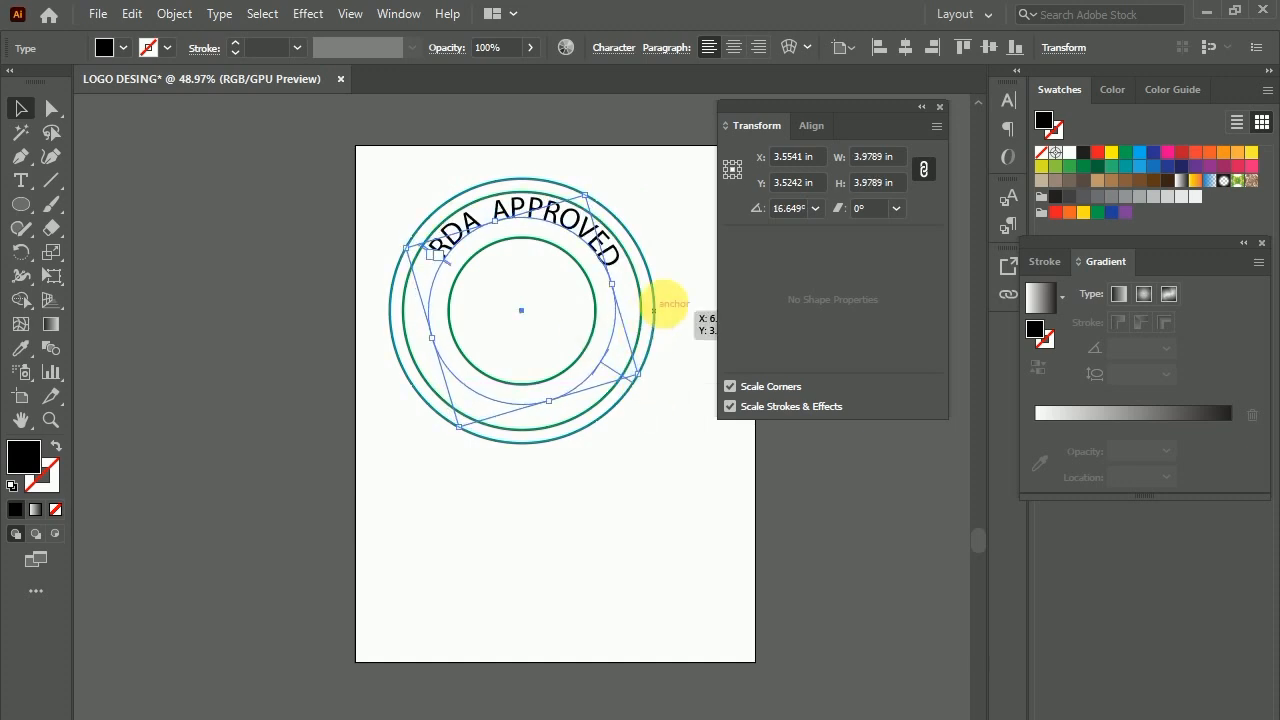
Step: Shift the circular RDA APPROVED text slightly down so it sits between the inner ring and the next one
click(693, 213)
drag(551, 213, 560, 229)
click(643, 171)
scroll(591, 191, down, 2)
scroll(592, 222, up, 2)
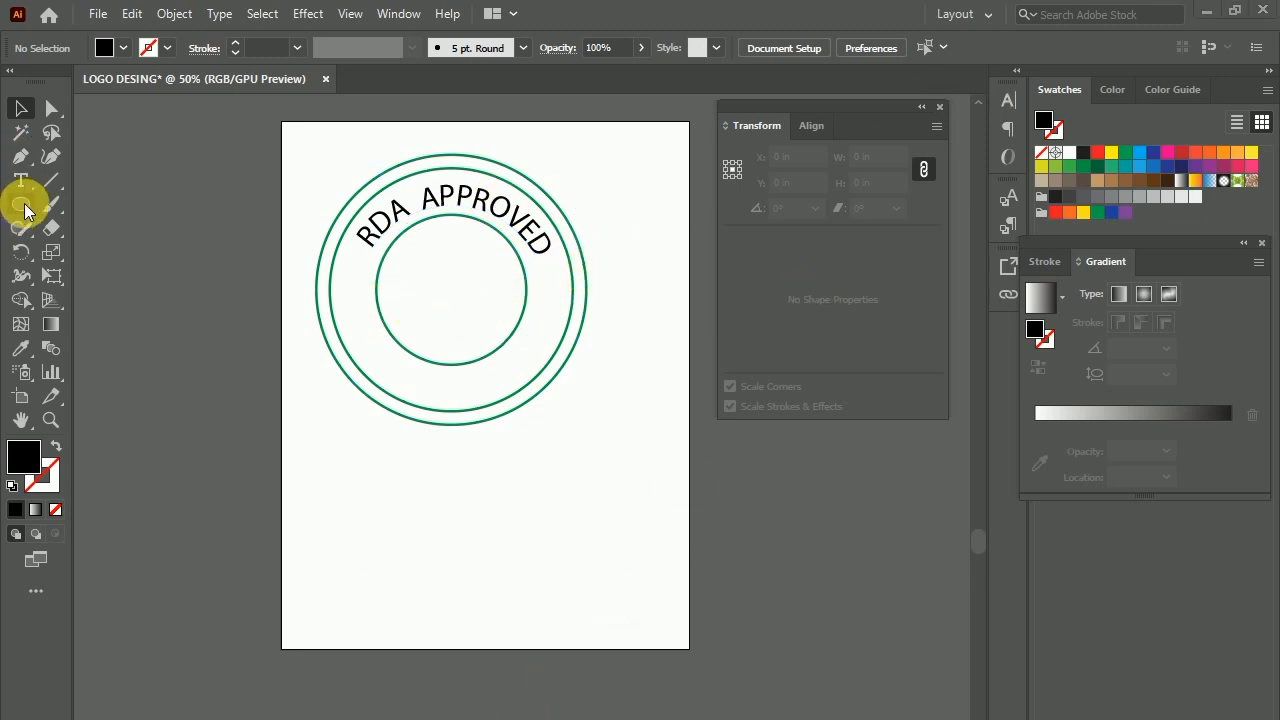
Step: Draw a rounded rectangle about 6.19 by 1.6 in across the lower part of the rings and fill it green
drag(26, 210, 23, 200)
click(113, 221)
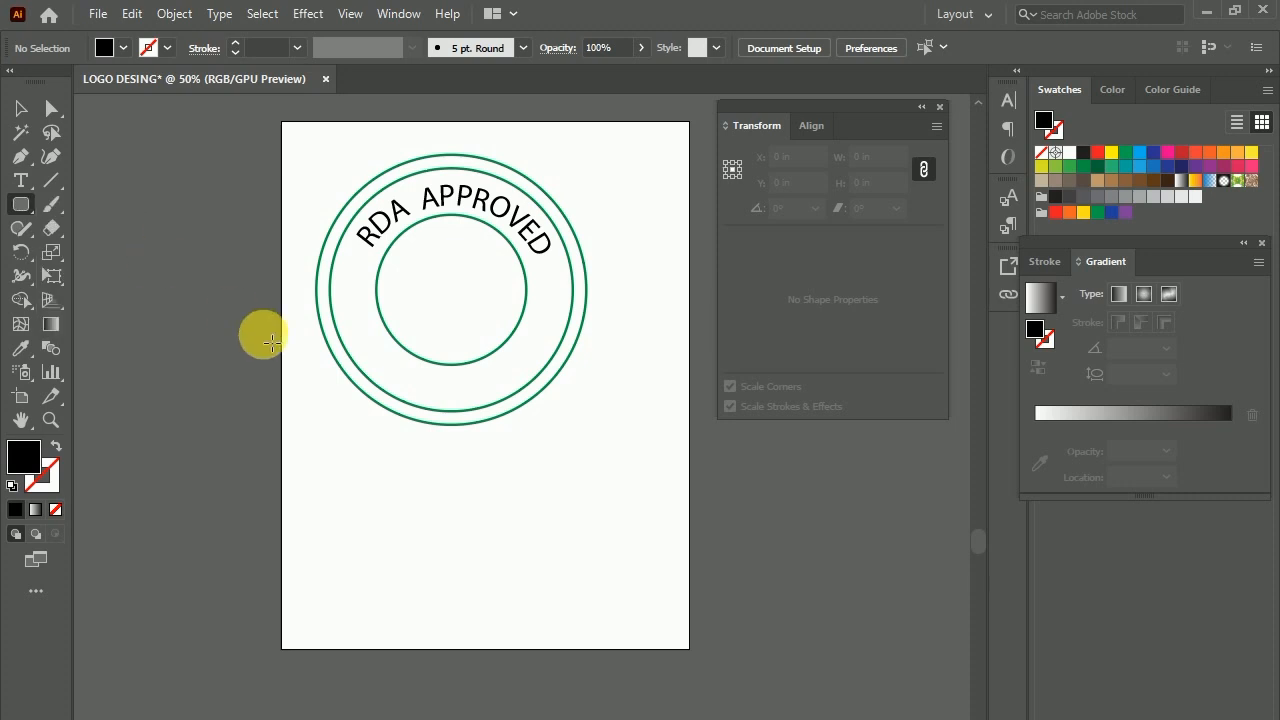
drag(304, 342, 610, 426)
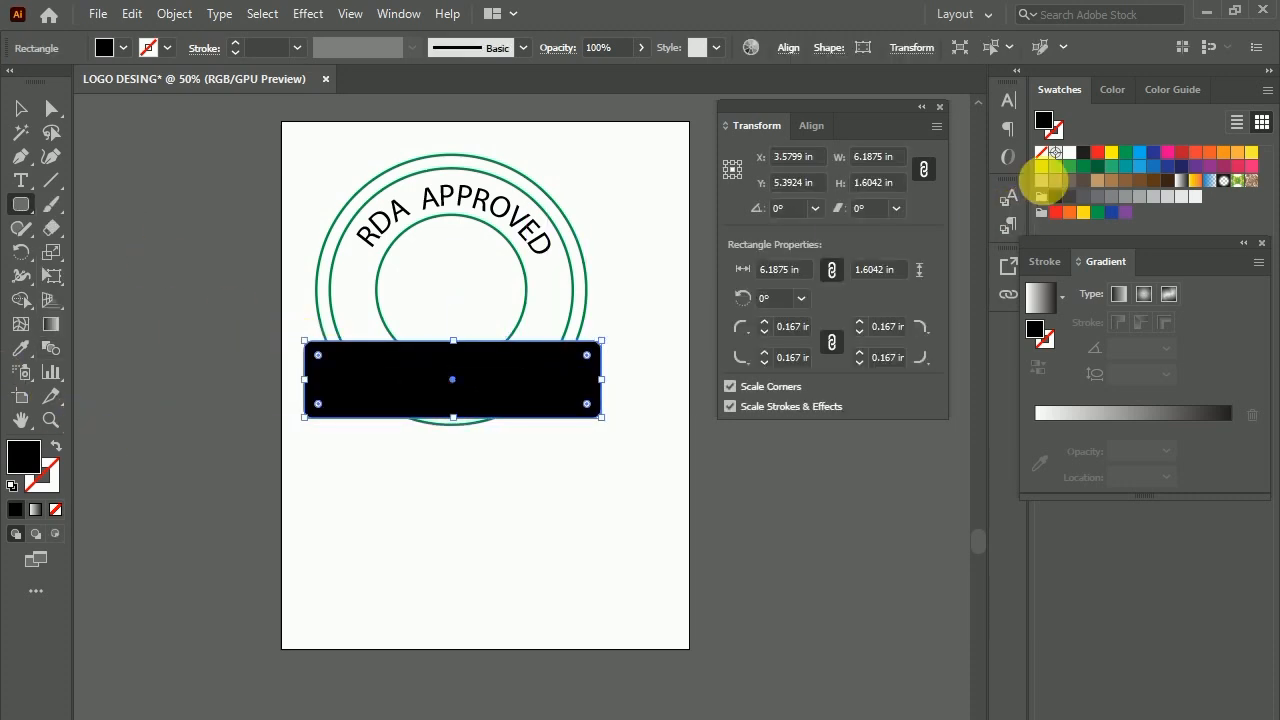
click(1083, 166)
click(21, 108)
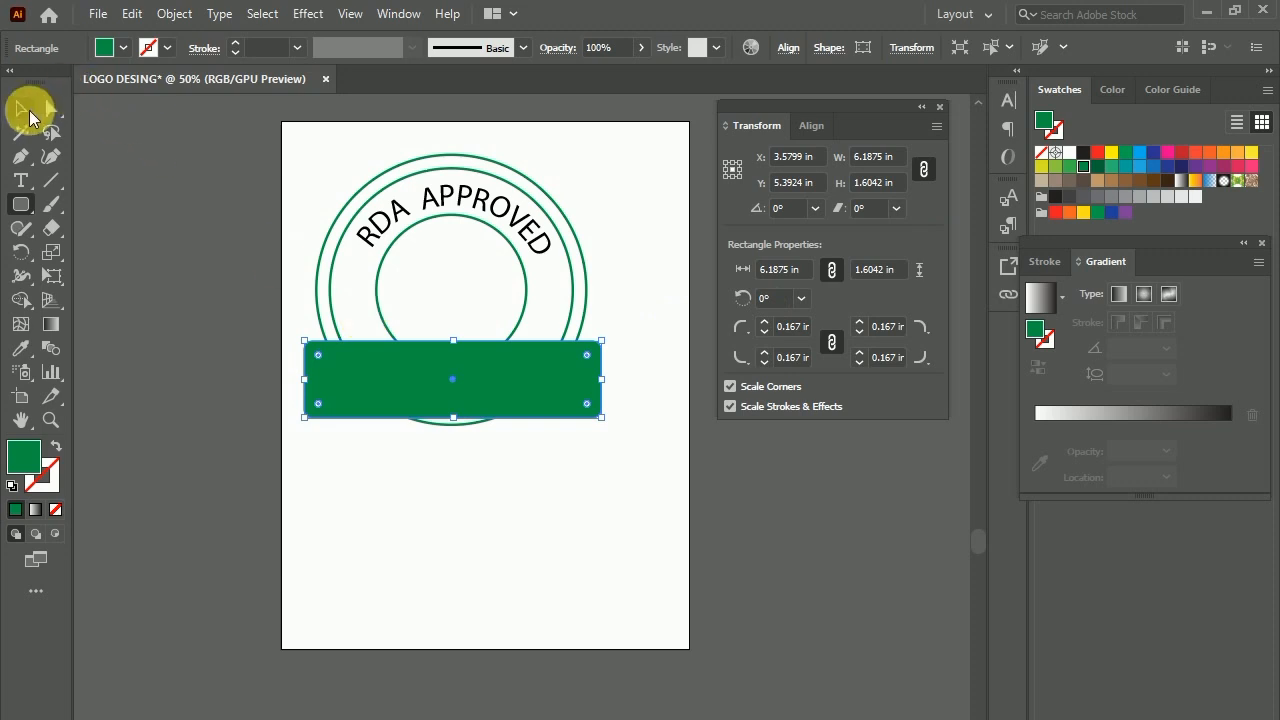
click(188, 208)
Step: Round the green banner's corners further and scale it to about 5.12 by 1.33 in over the lower rings
click(455, 390)
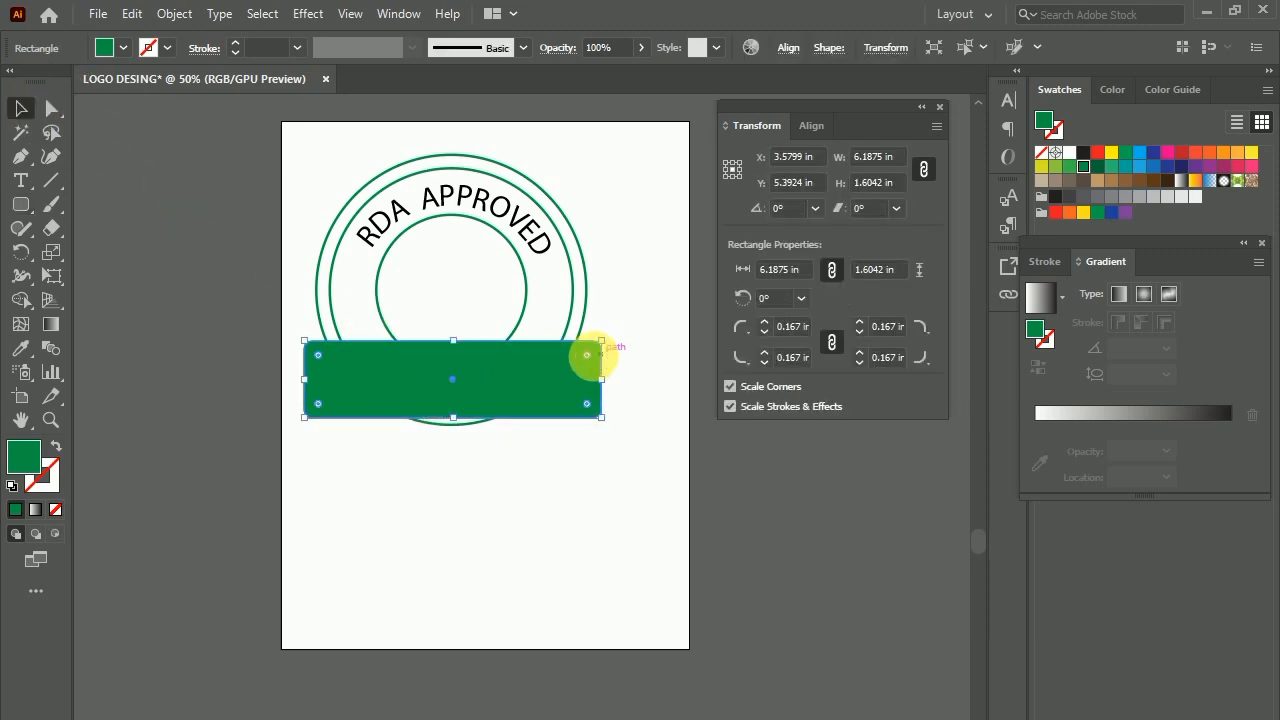
drag(585, 356, 579, 368)
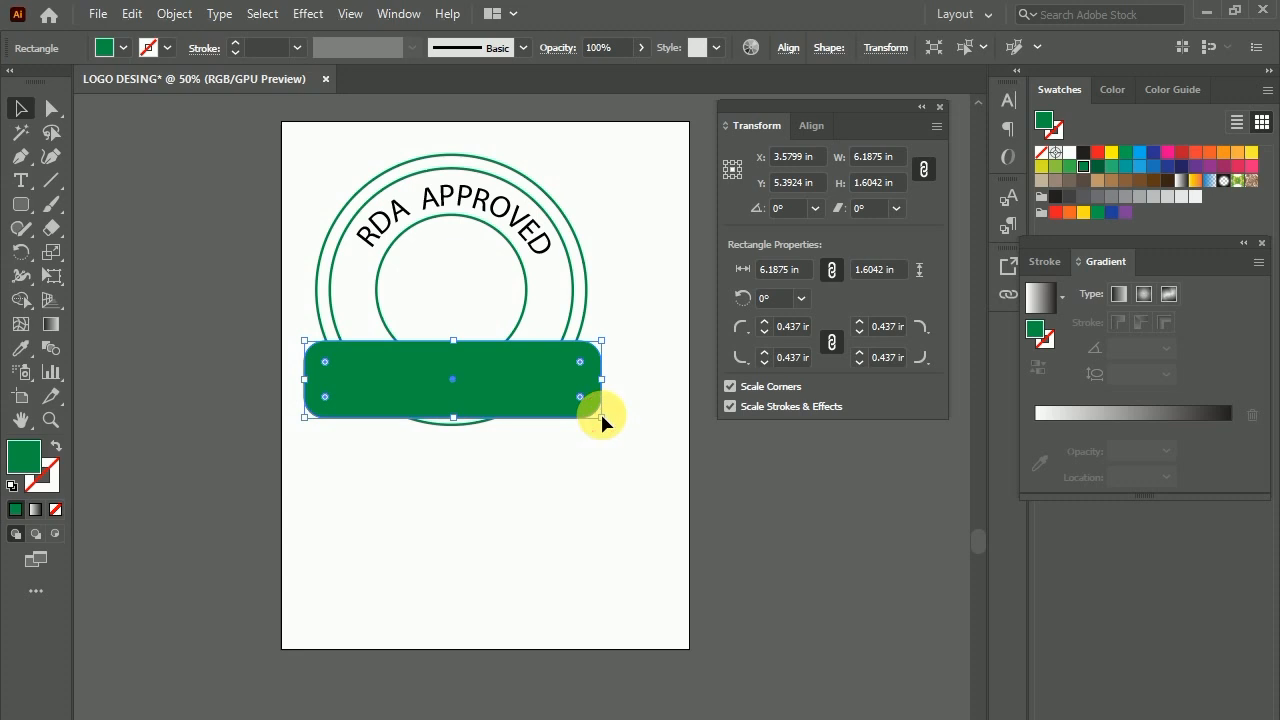
drag(604, 420, 605, 423)
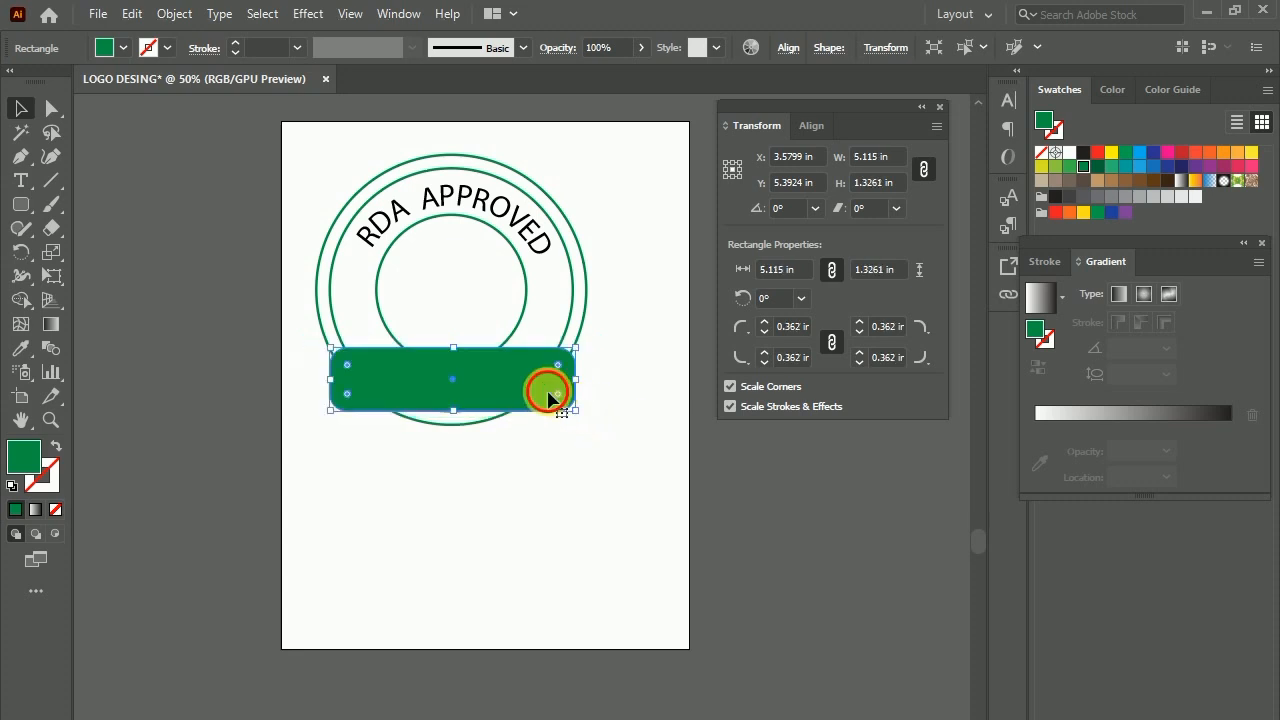
drag(543, 391, 571, 420)
click(591, 449)
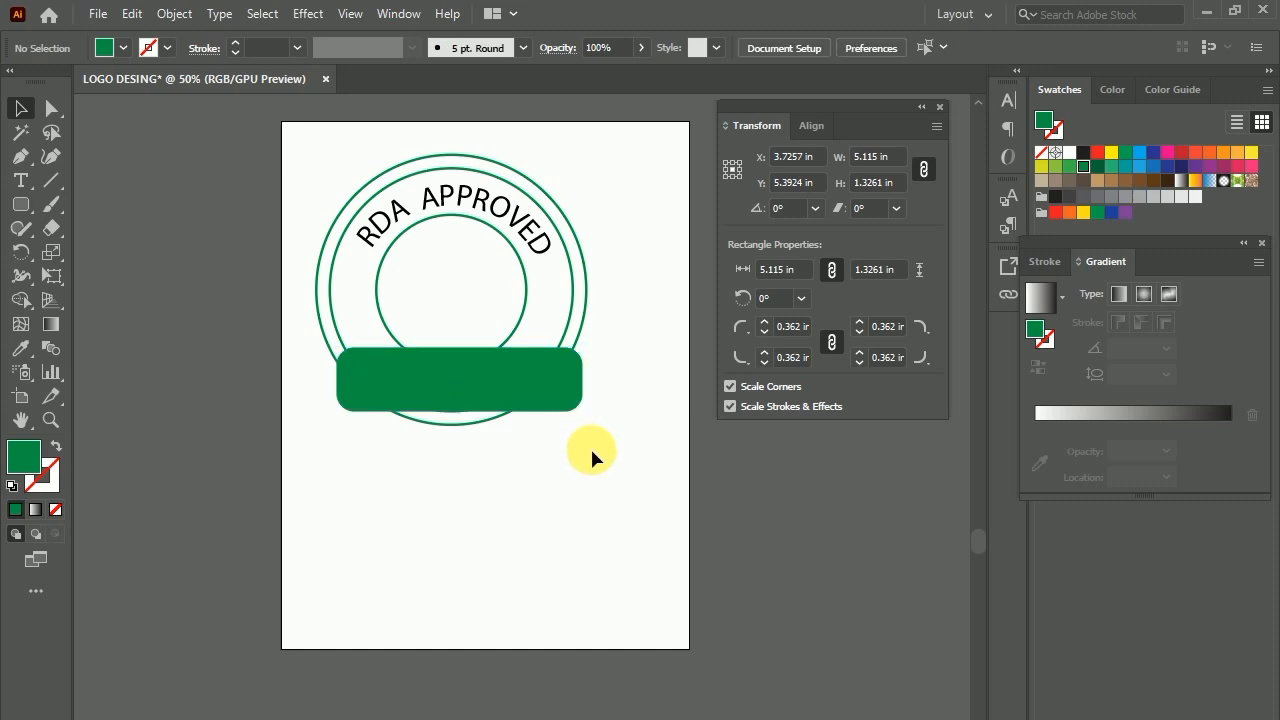
drag(478, 371, 468, 376)
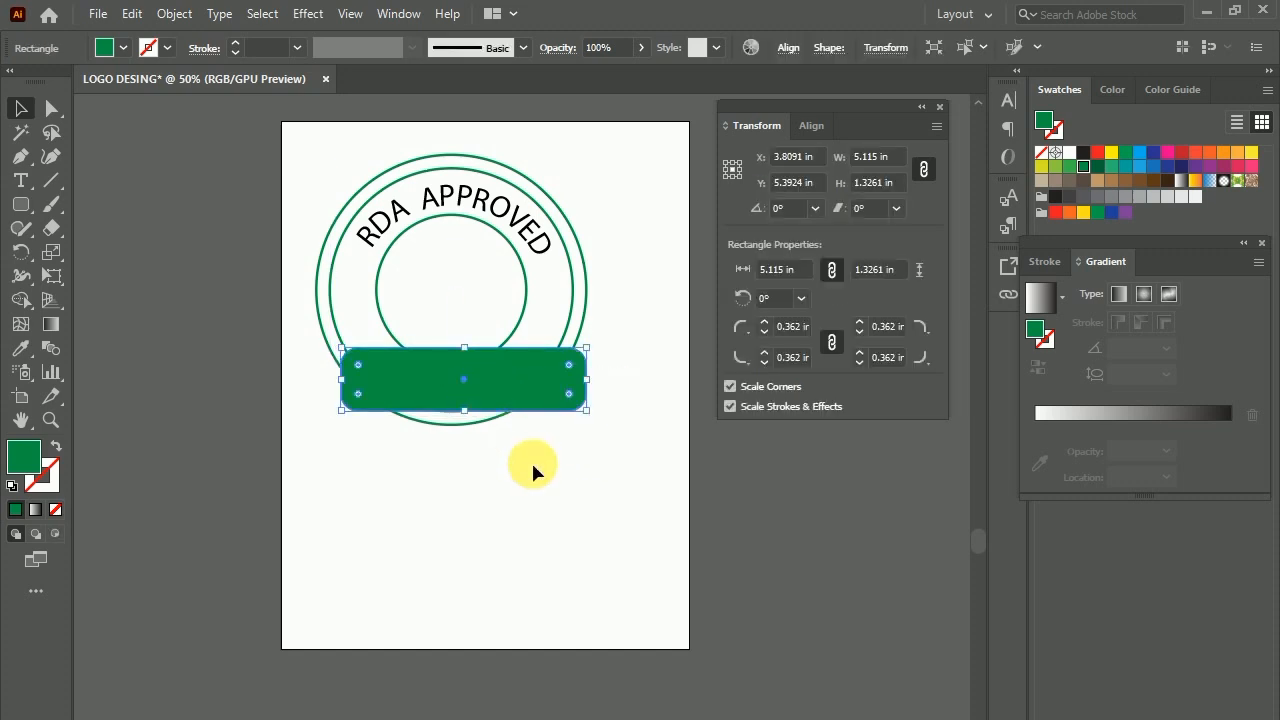
click(531, 466)
Step: Copy the circular RDA APPROVED text and paste it as a straight line of text below the rings
click(424, 206)
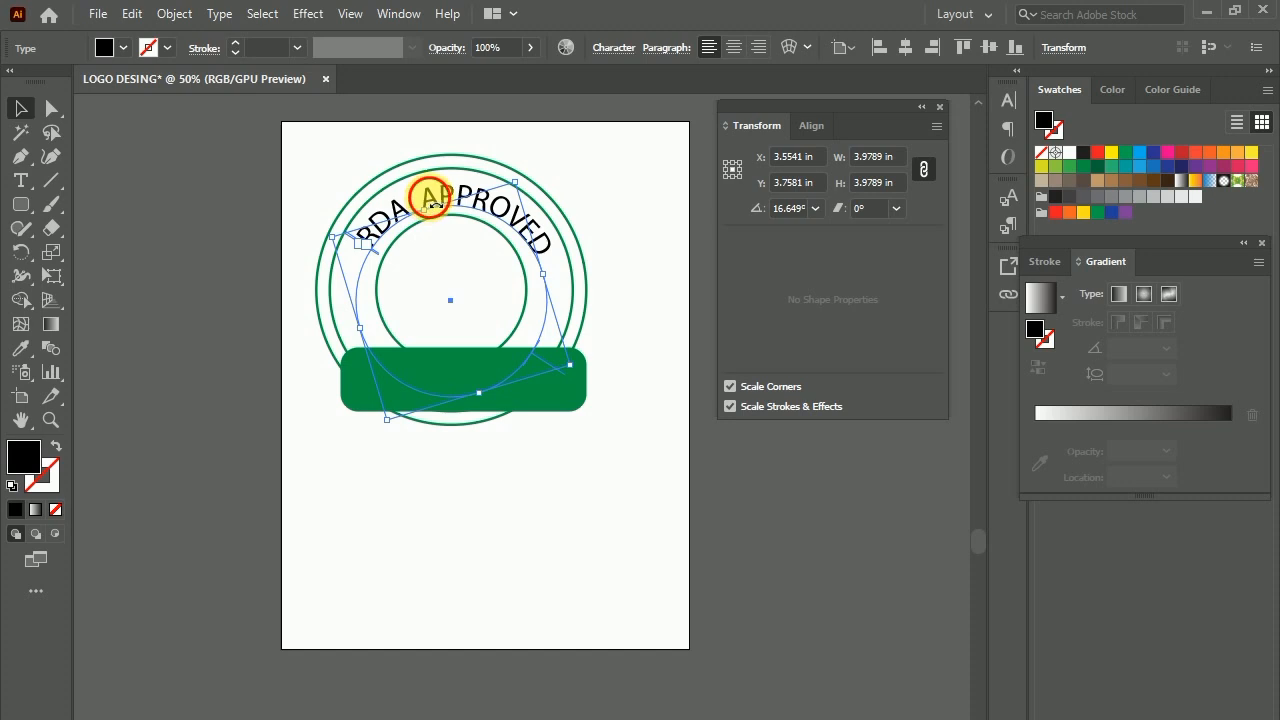
double_click(389, 228)
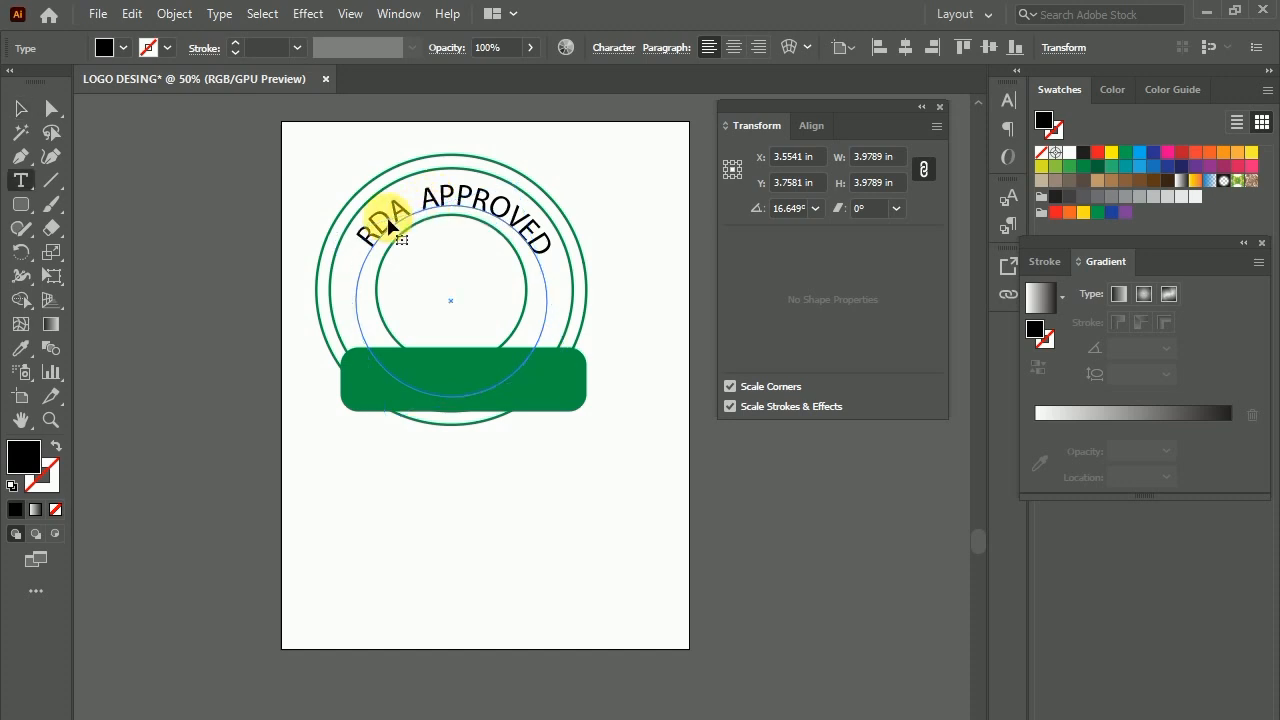
triple_click(389, 228)
key(ctrl+c)
key(ctrl)
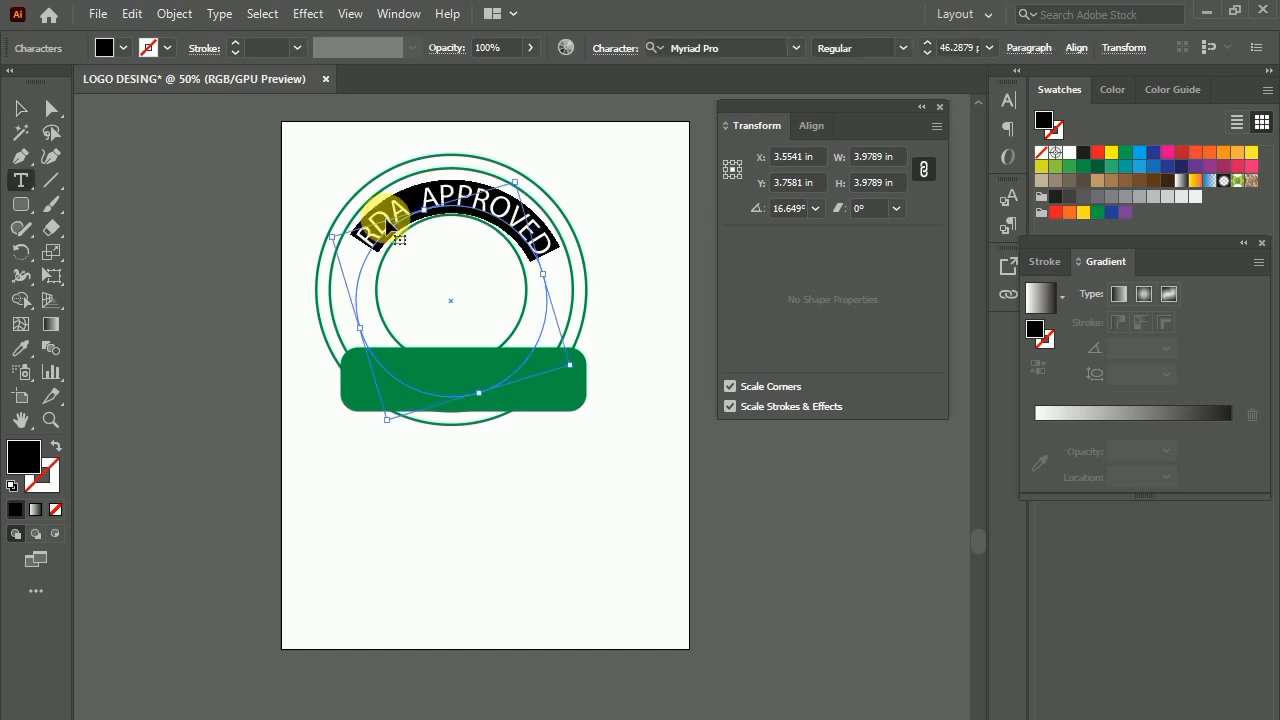
ctrl+click(470, 458)
click(468, 458)
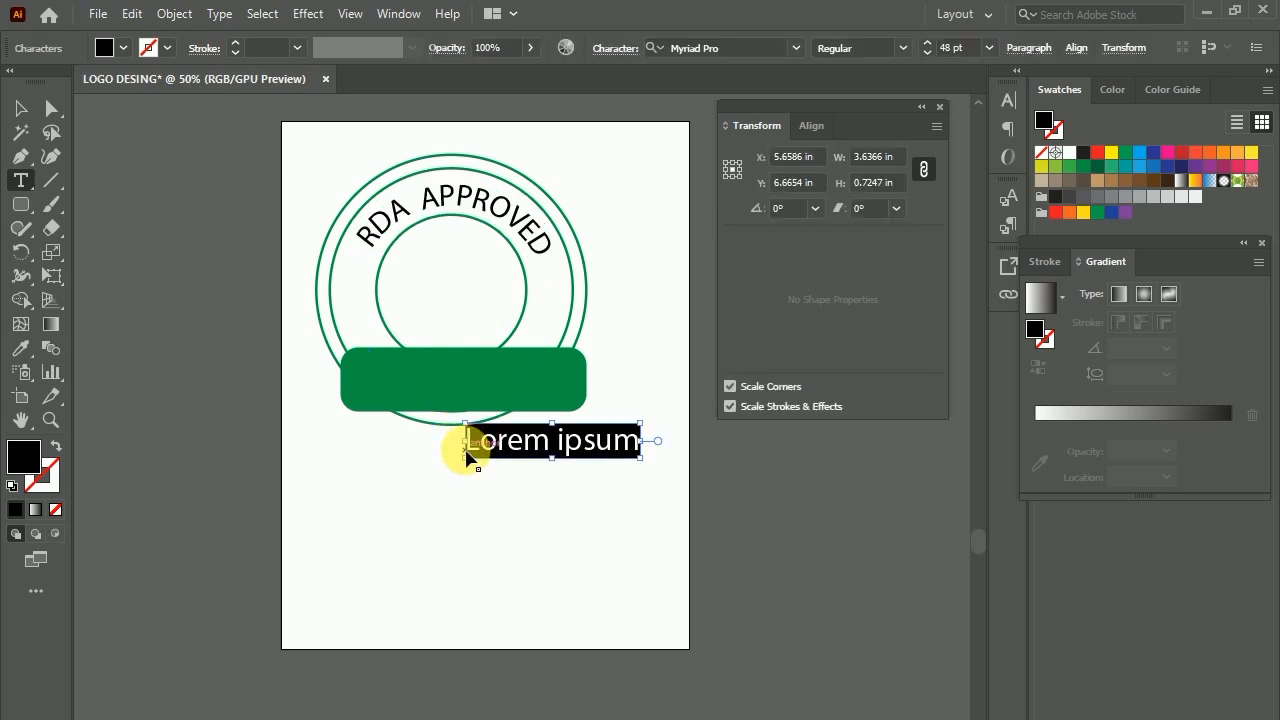
key(ctrl+v)
Step: Colour the straight RDA APPROVED text white and place it on the green banner
key(ctrl+a)
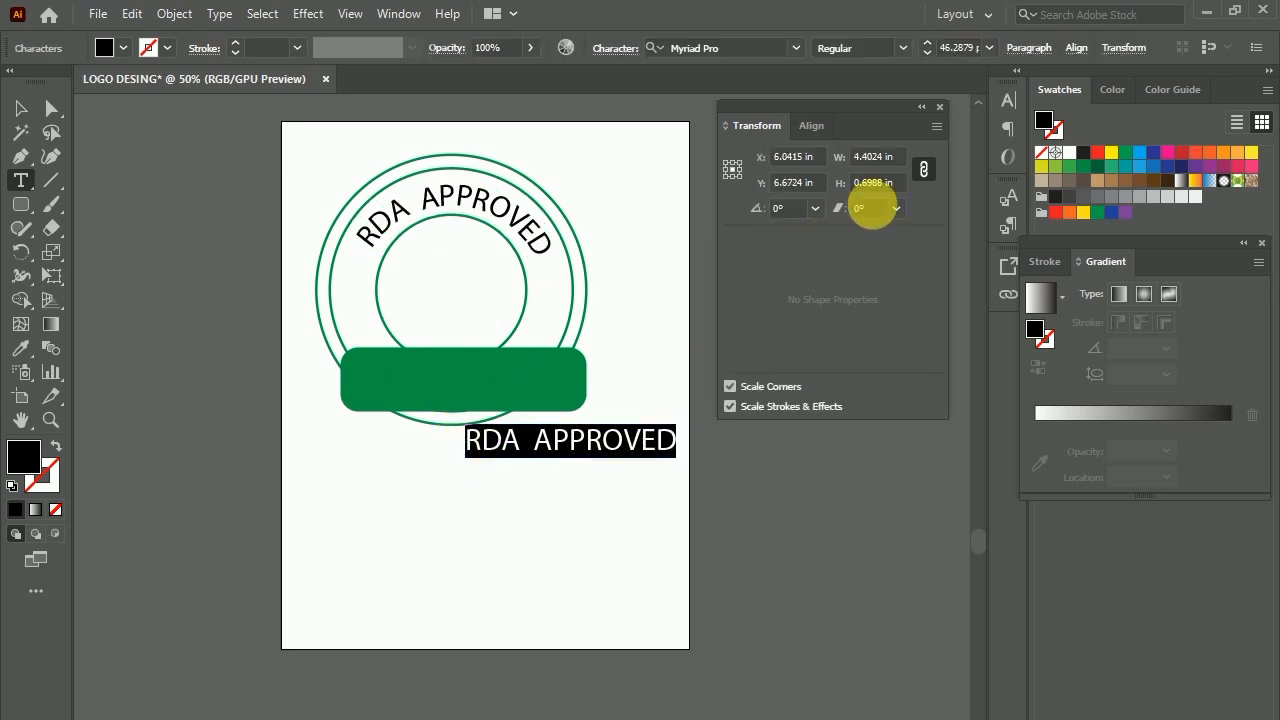
click(1070, 153)
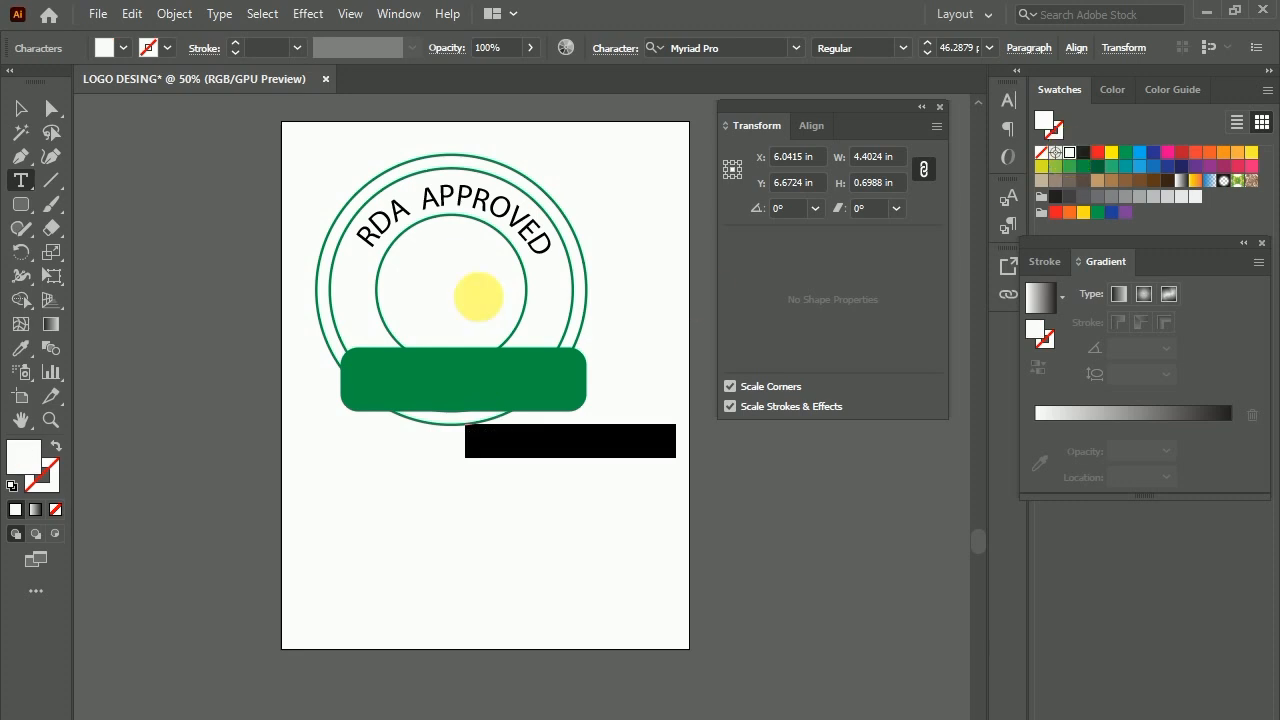
click(20, 109)
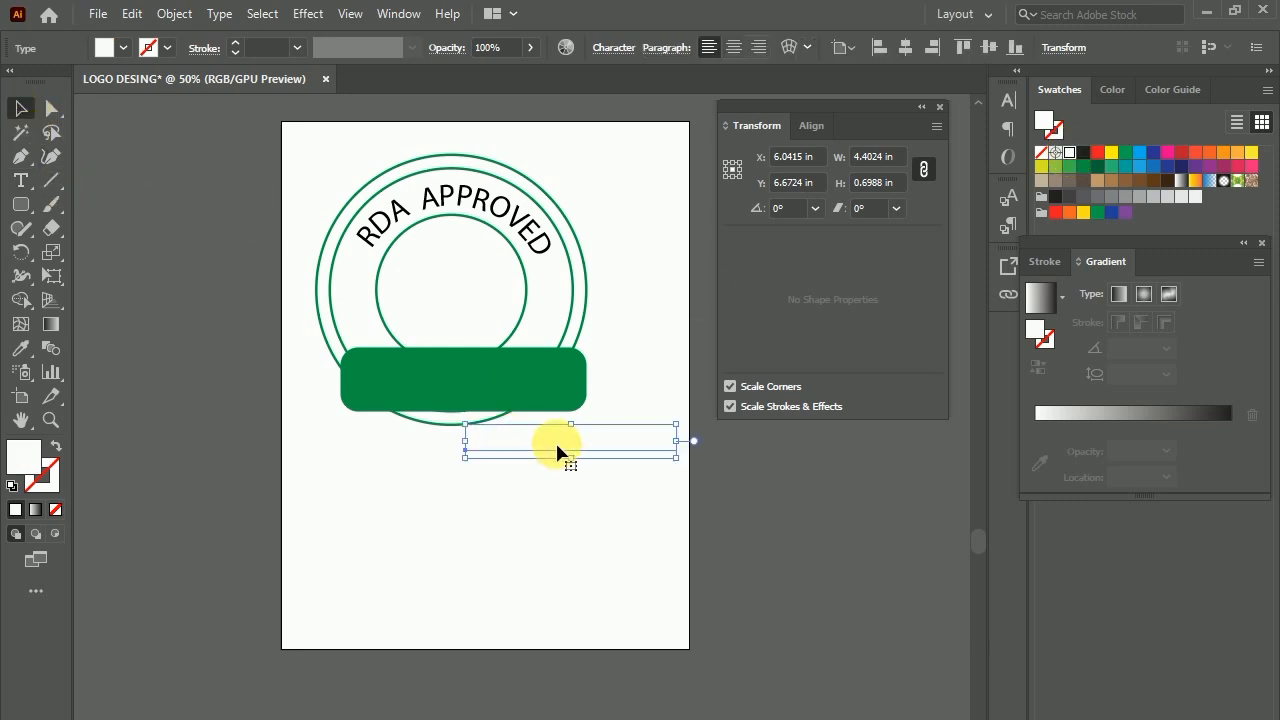
drag(557, 452, 455, 390)
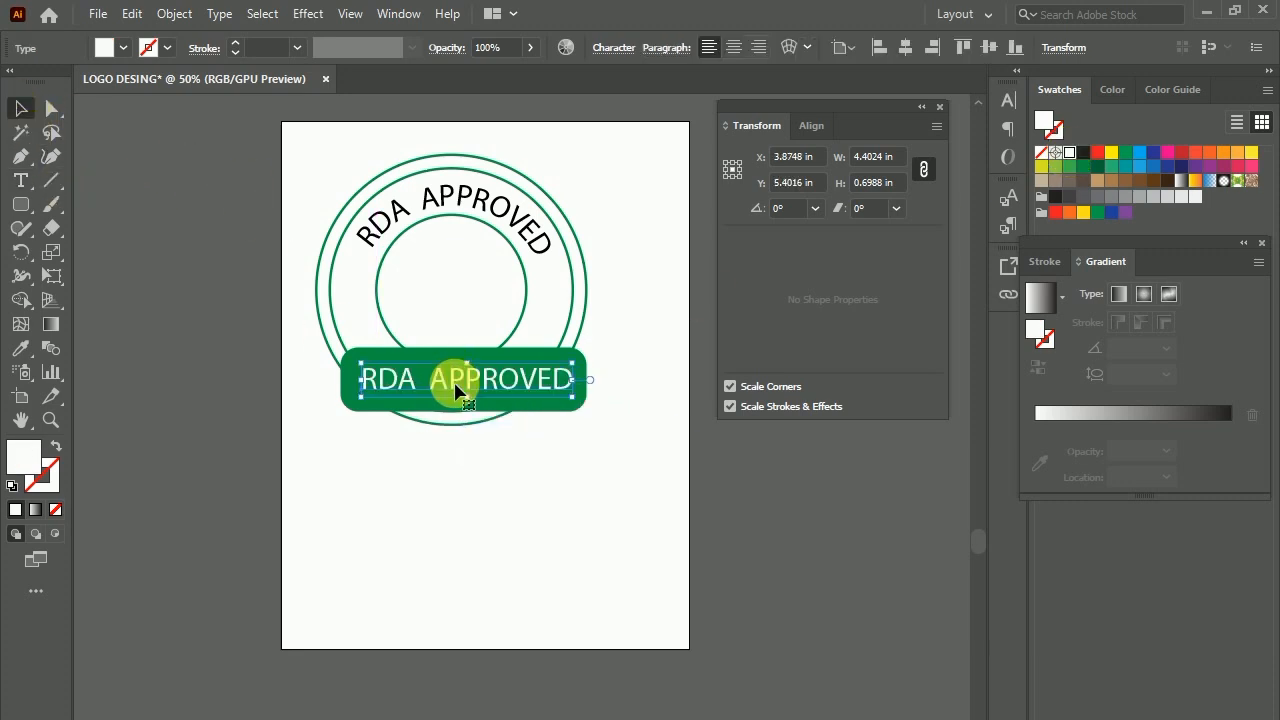
Step: Resize the straight RDA APPROVED text and the green banner so they fit together, centred on the lower rings
drag(572, 397, 465, 384)
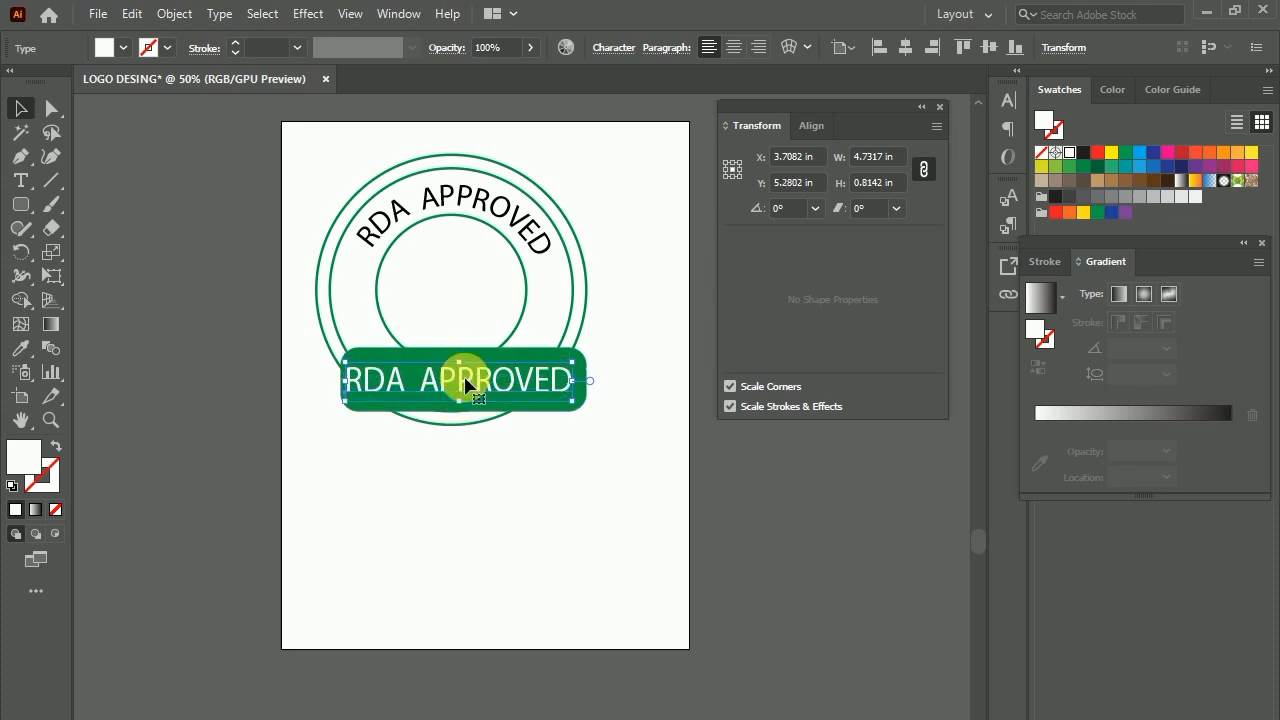
click(604, 405)
click(578, 396)
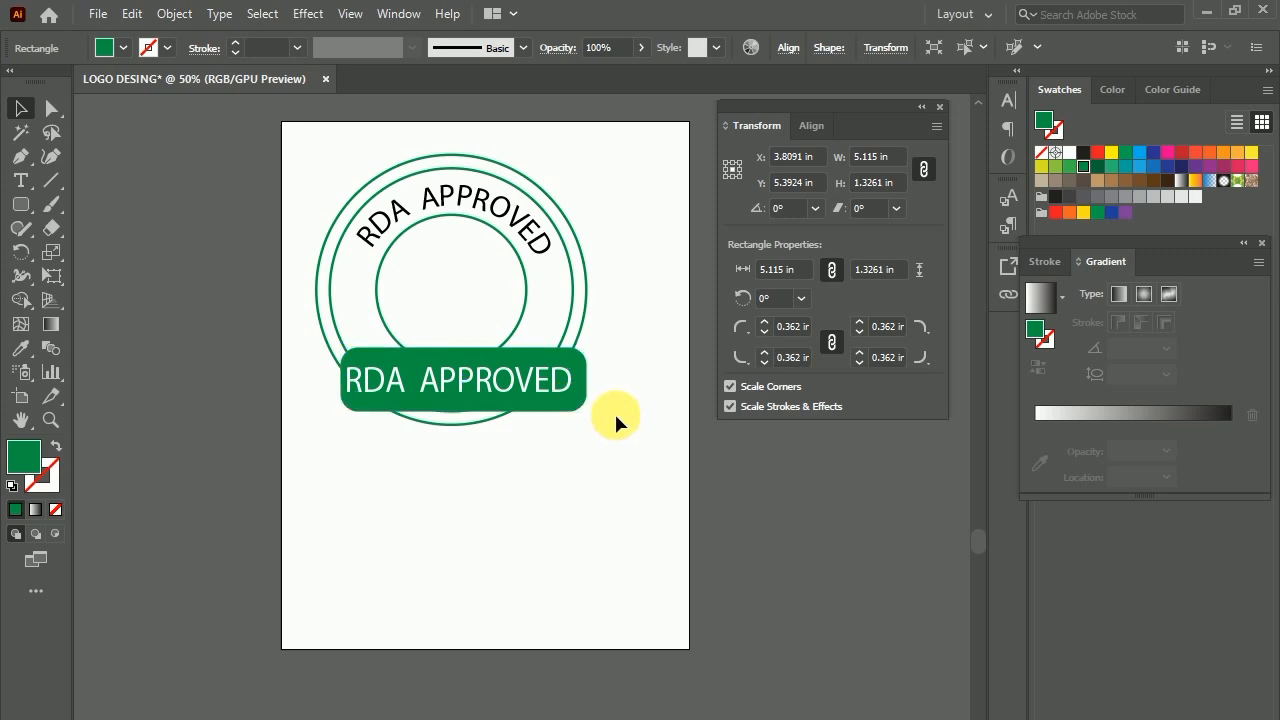
click(554, 383)
mouse_move(571, 400)
mouse_down()
mouse_move(588, 416)
mouse_move(560, 403)
mouse_up()
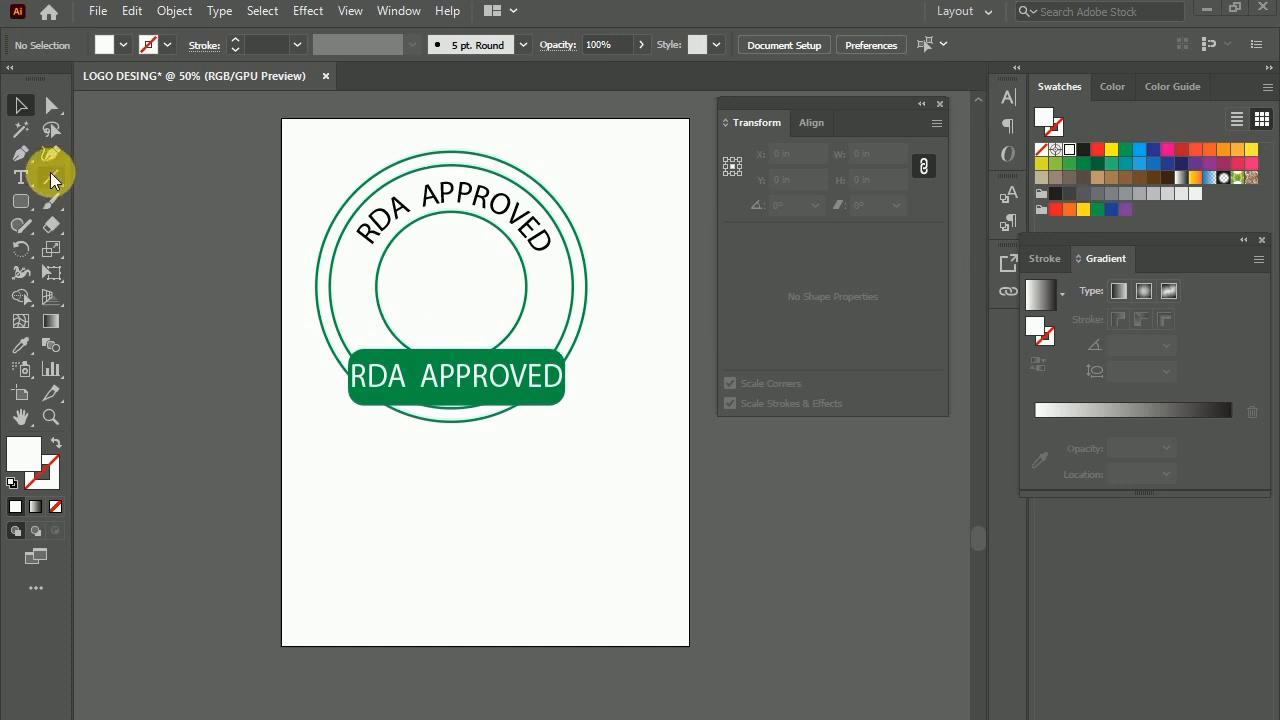
Step: Add the text RDA inside the innermost circle, scale it to about 1.28 in wide and centre it
click(20, 177)
drag(428, 292, 427, 292)
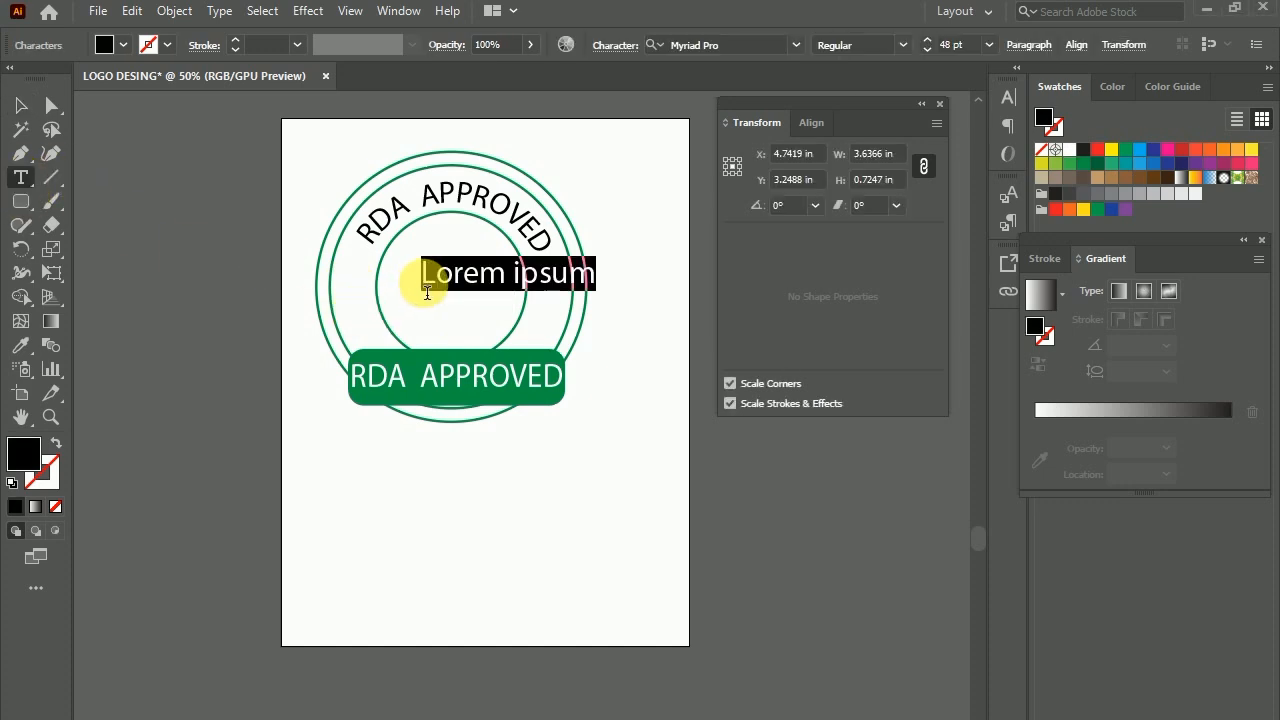
text(RDA)
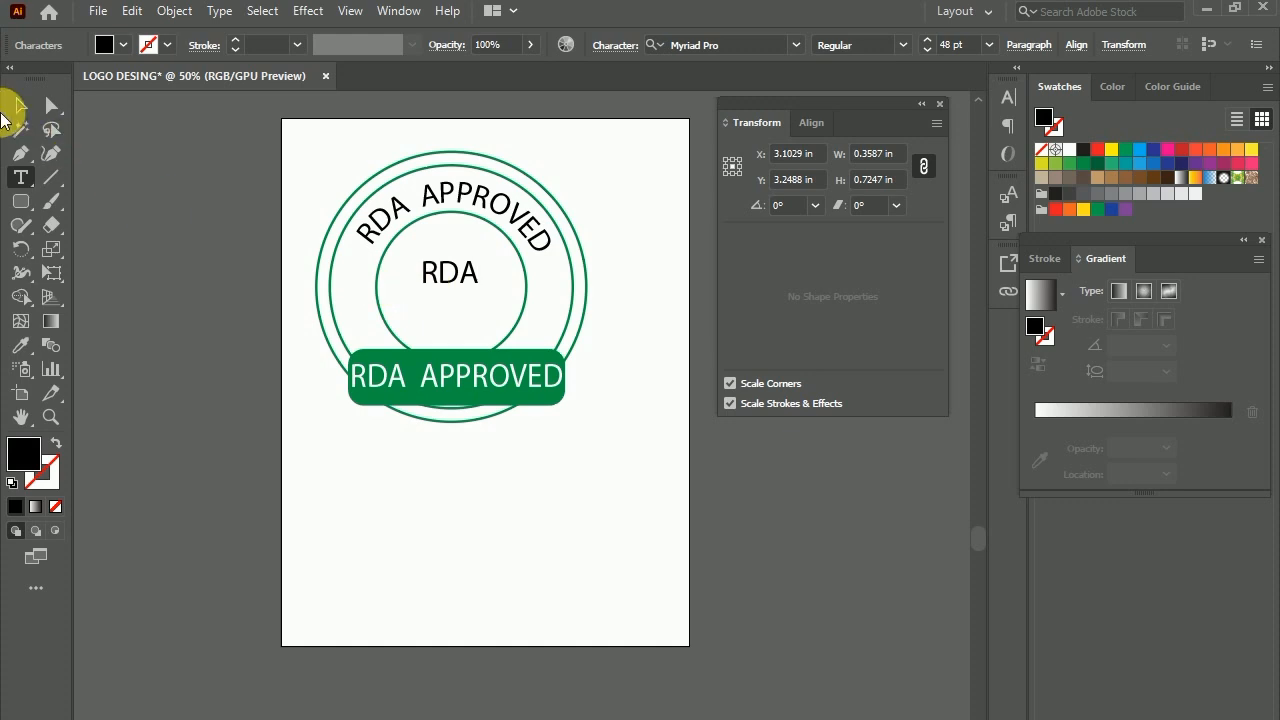
click(18, 106)
click(538, 268)
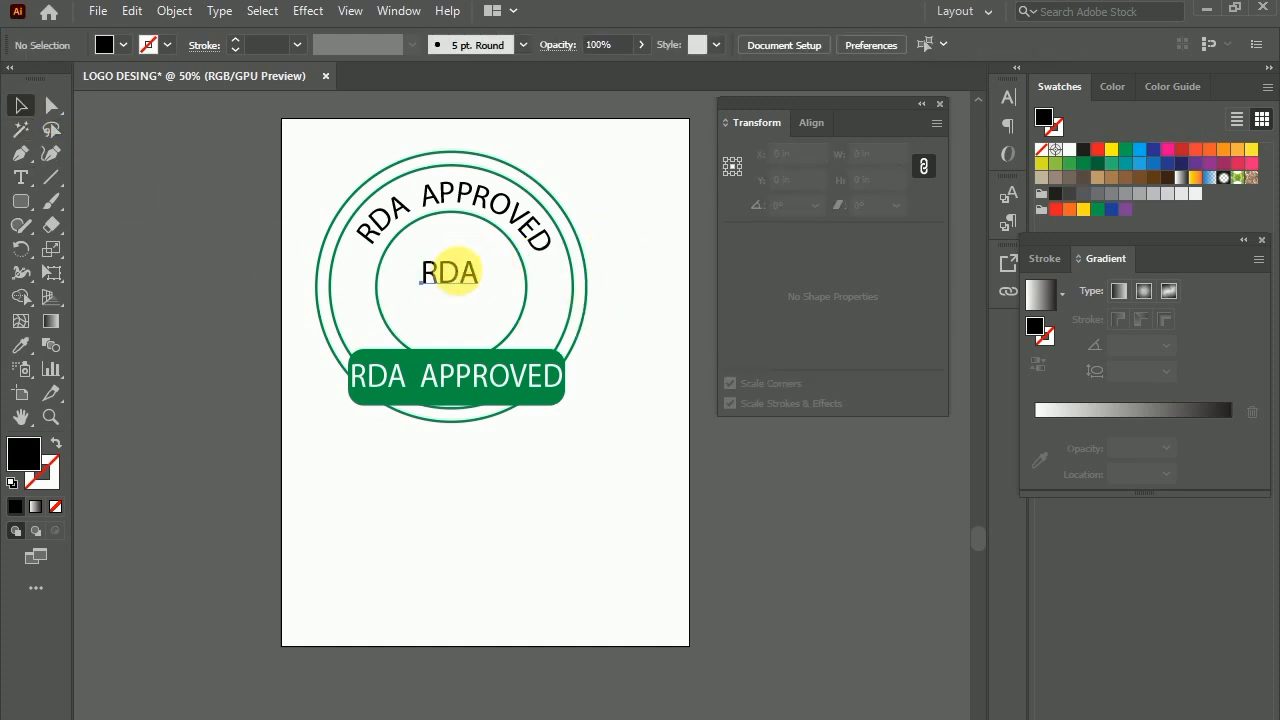
drag(457, 271, 496, 322)
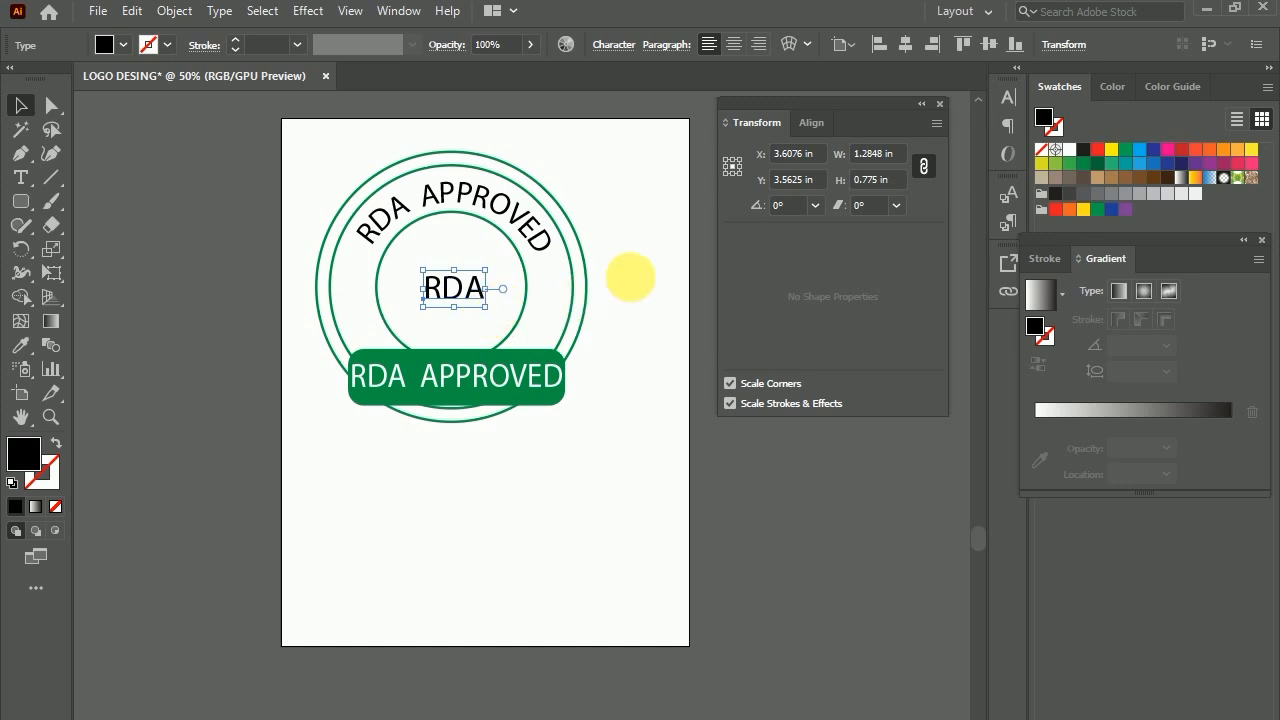
click(630, 277)
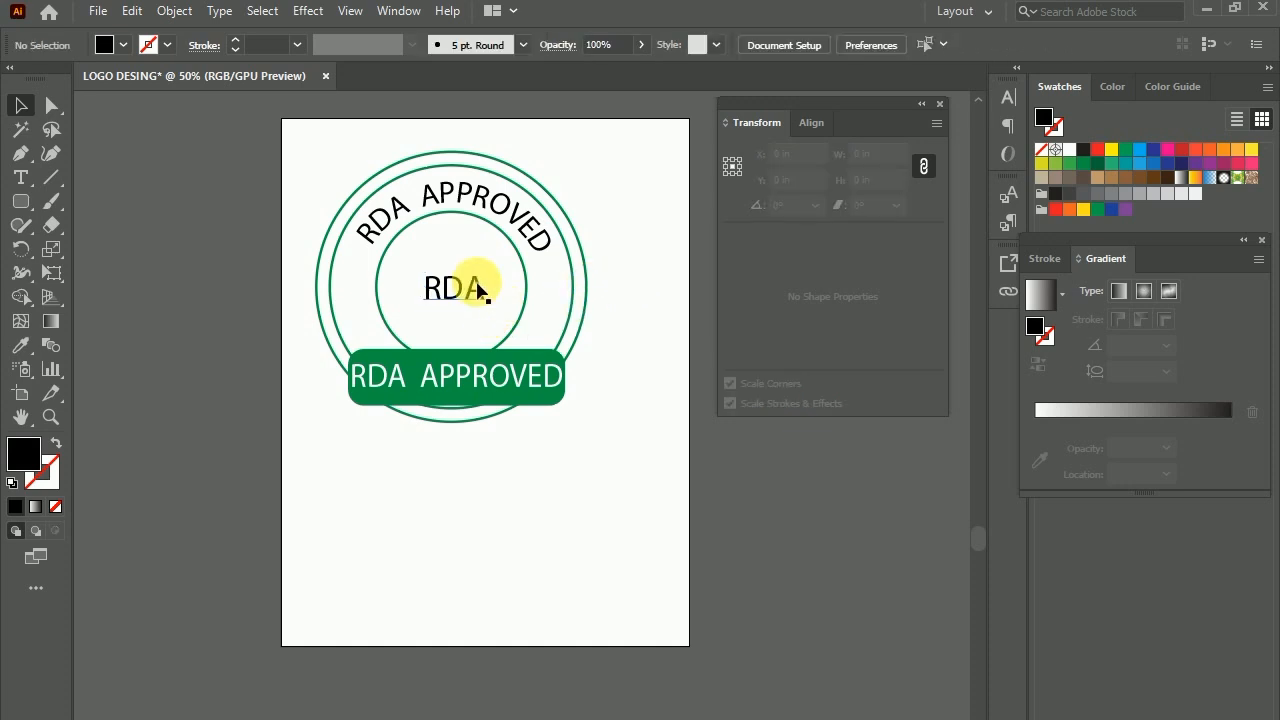
Step: Colour the central RDA text green and enlarge it slightly
click(1090, 165)
click(646, 312)
click(464, 299)
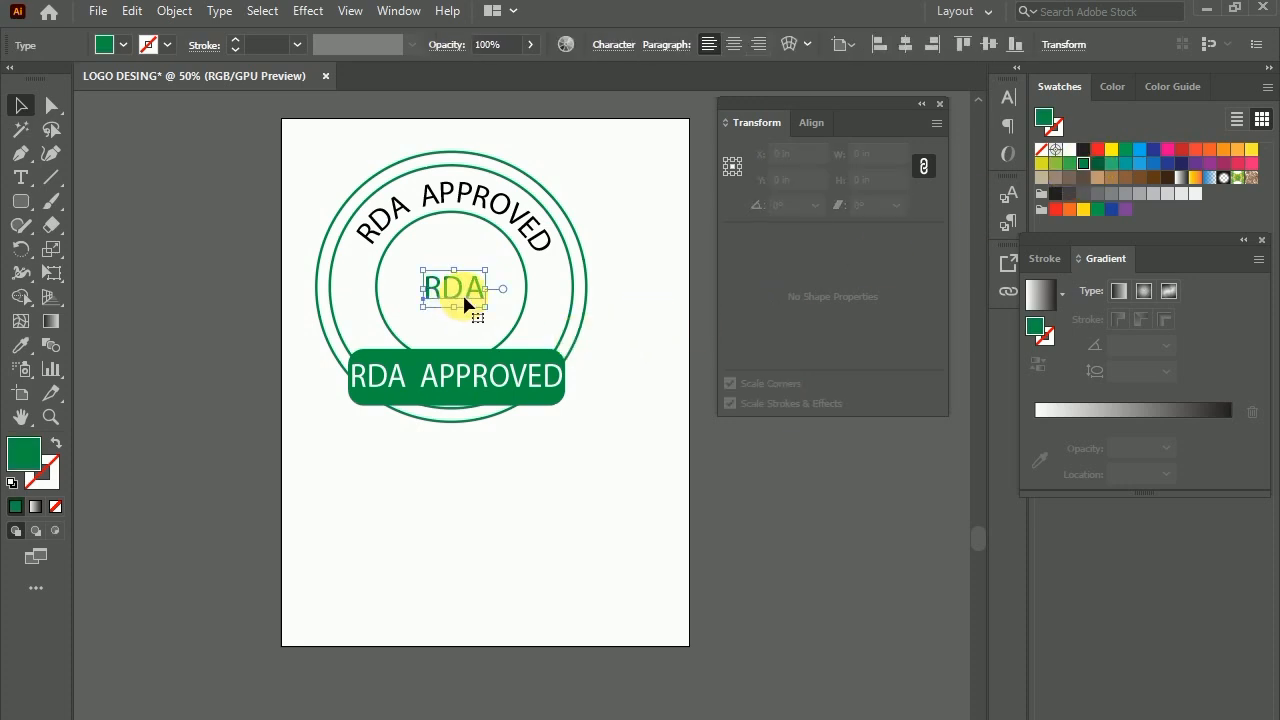
drag(485, 306, 498, 322)
click(690, 290)
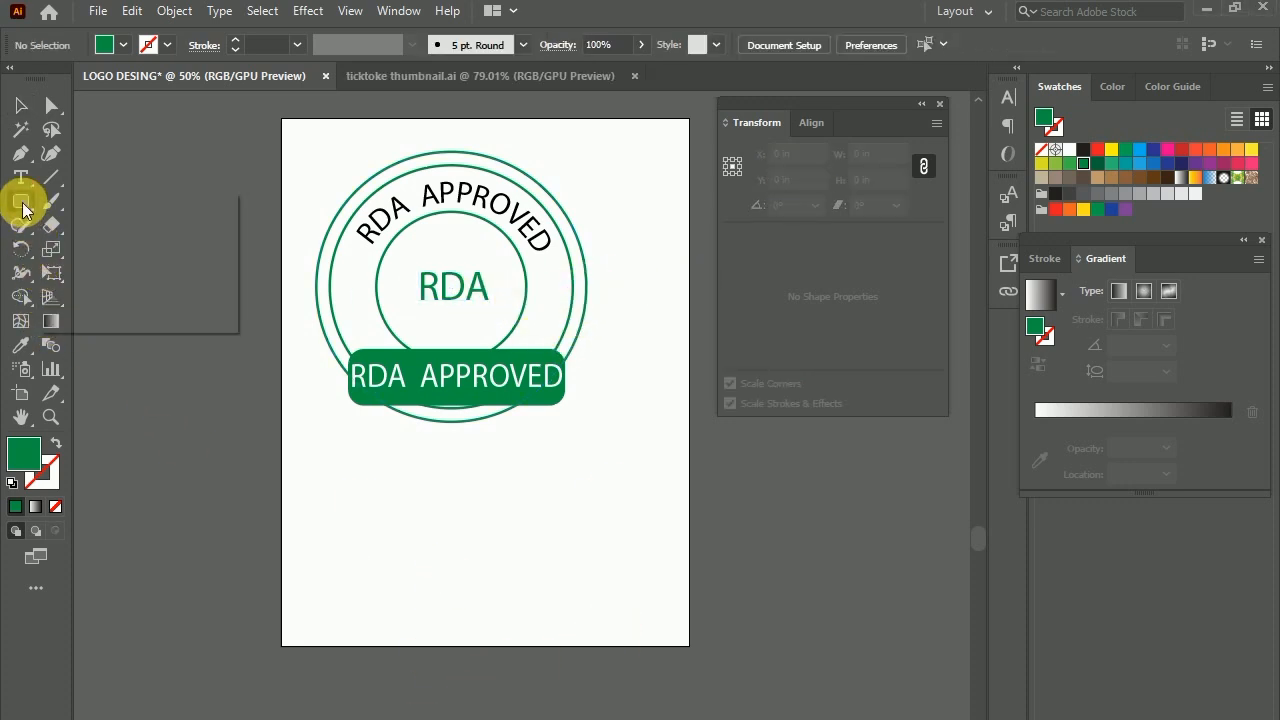
Step: Draw a black-filled rectangle about 3.54 in wide and 1.08 in high below the stamp
drag(24, 208, 86, 206)
drag(395, 466, 557, 516)
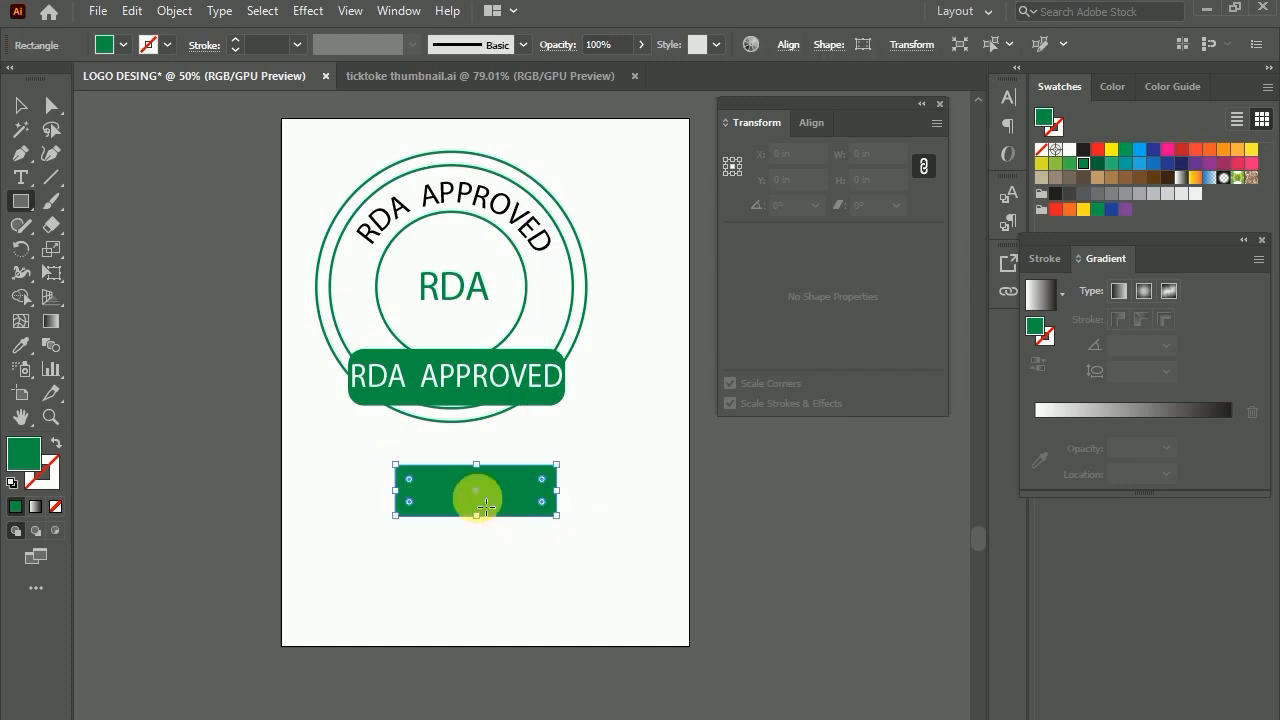
click(24, 106)
click(444, 558)
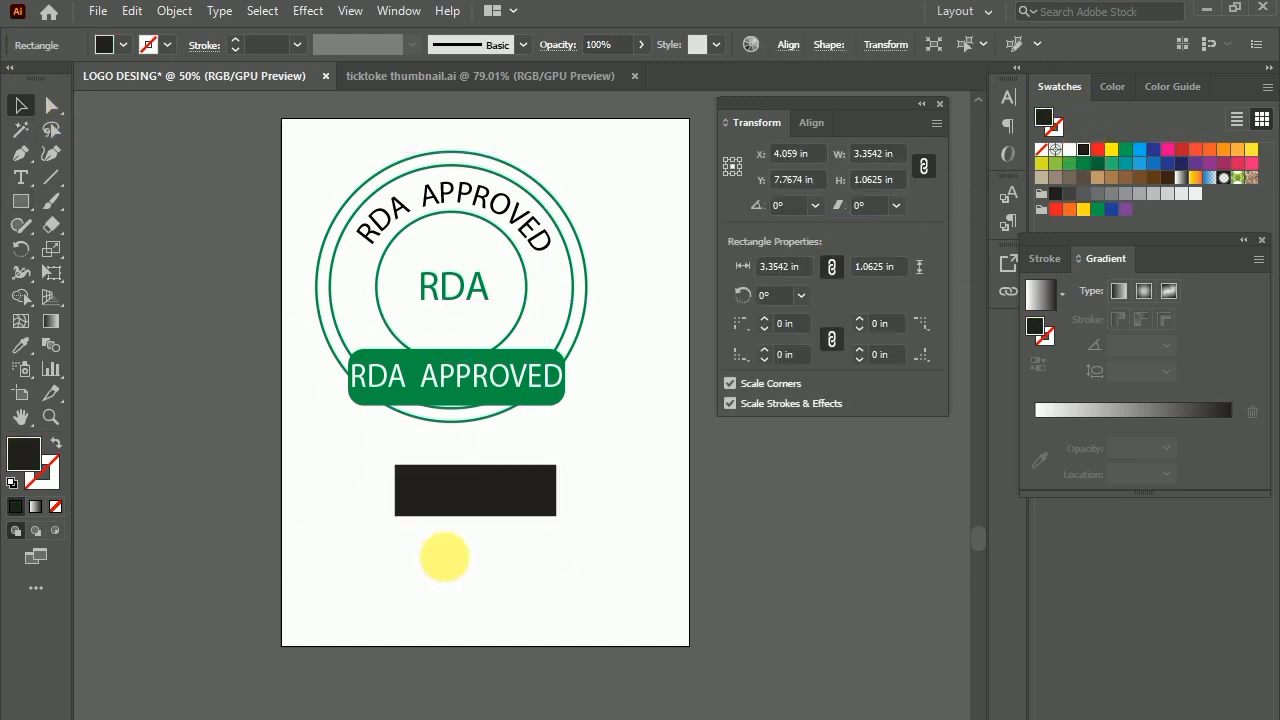
click(460, 500)
drag(566, 500, 576, 500)
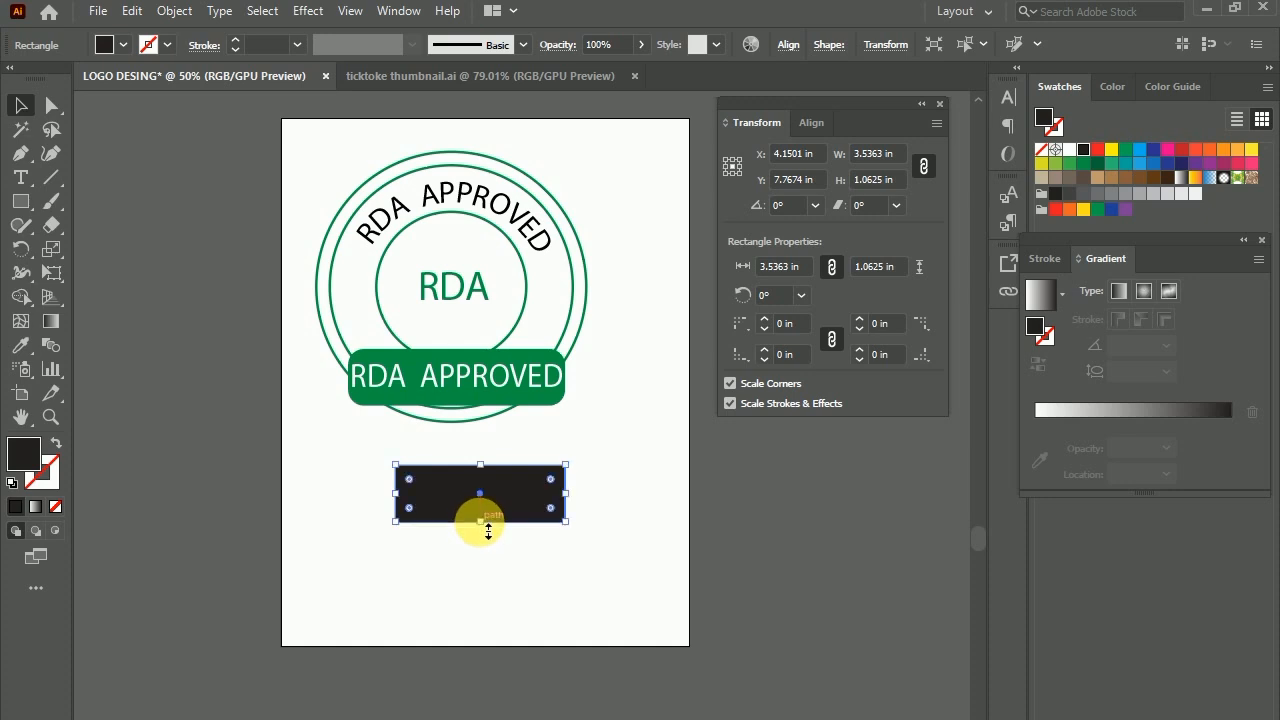
drag(481, 521, 481, 517)
key(ctrl+shift+a)
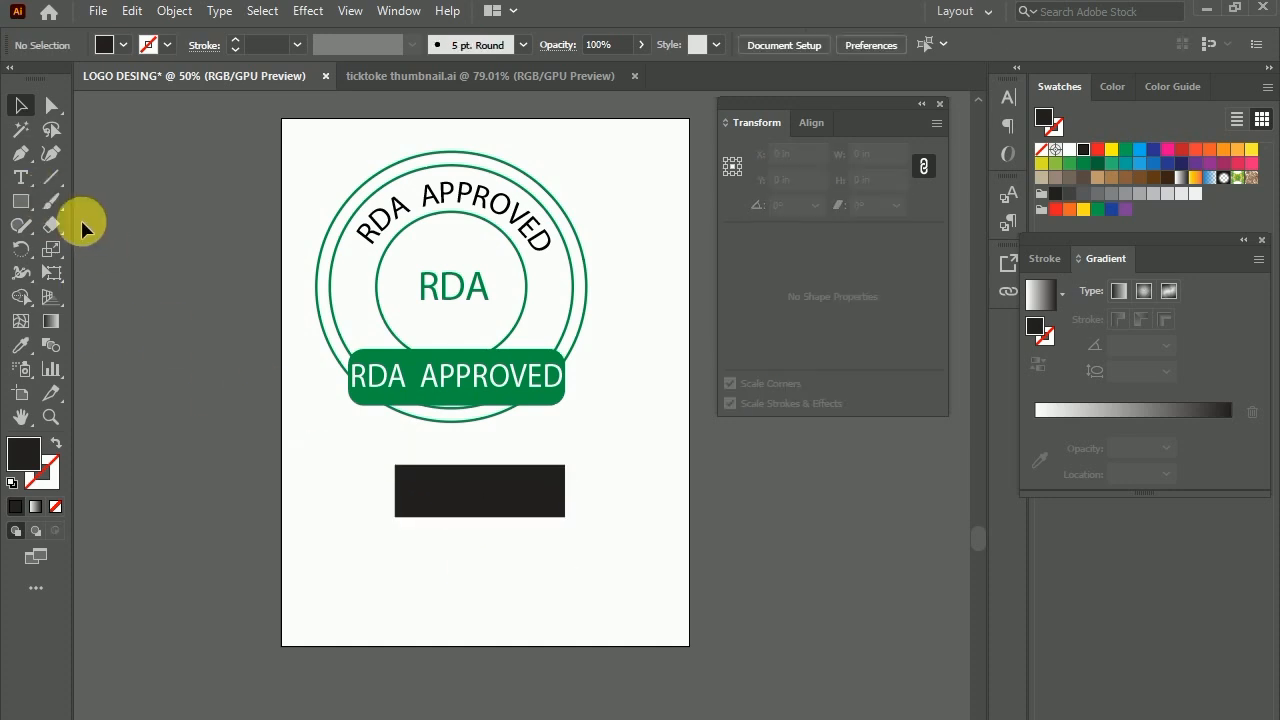
Step: Place a row of four white rectangles, each about 0.81 by 0.26 in, across the black rectangle
click(20, 201)
click(1073, 153)
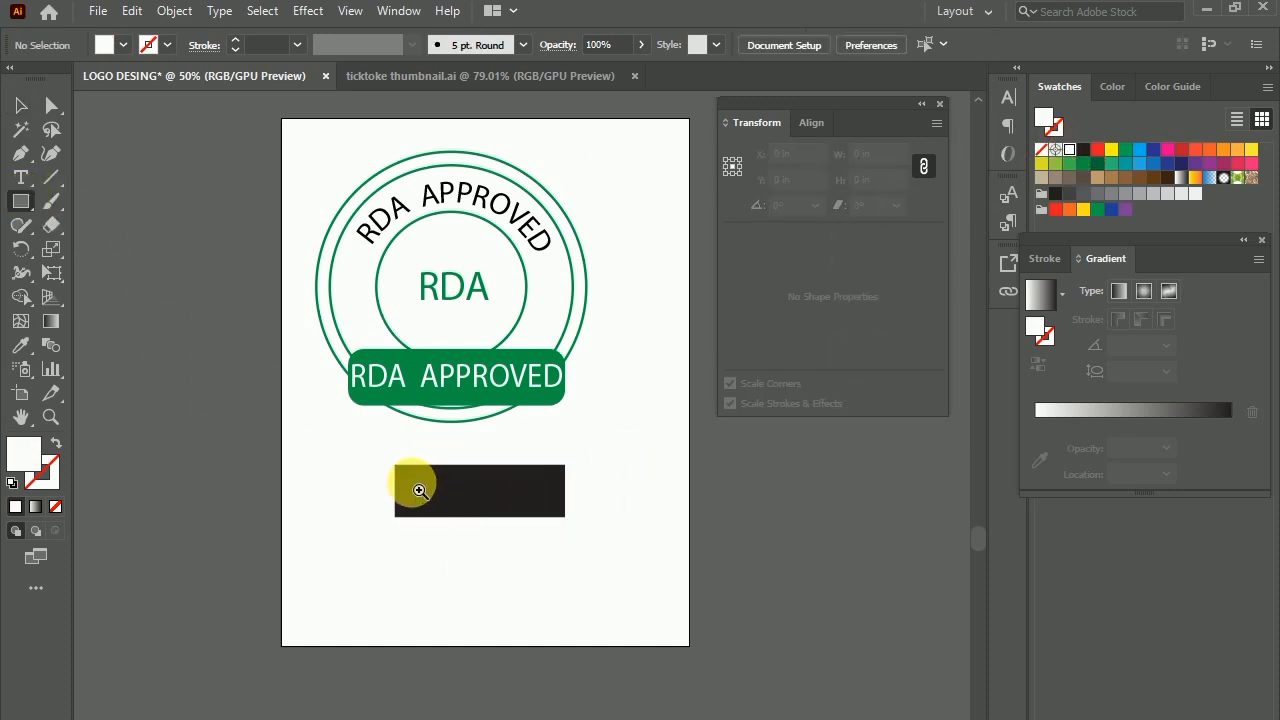
click(419, 490)
mouse_move(402, 490)
mouse_down()
mouse_move(443, 503)
mouse_move(420, 505)
mouse_move(488, 507)
mouse_up()
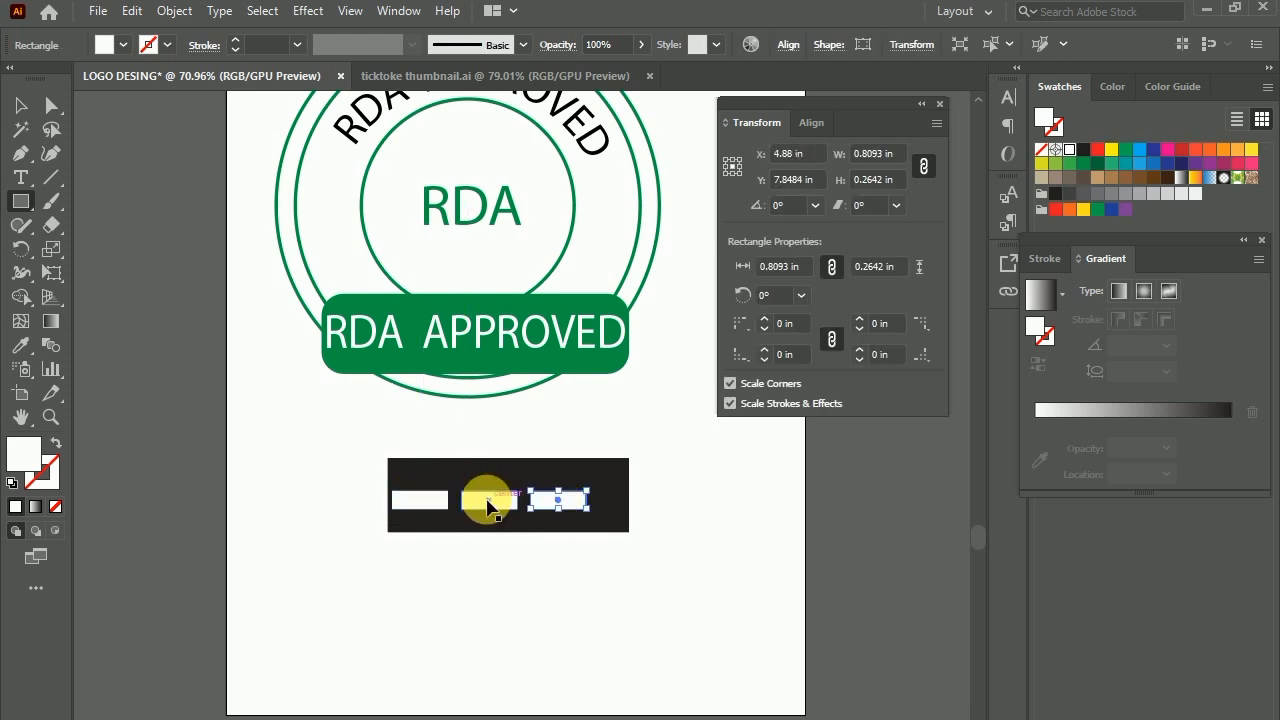
Step: Group the four white rectangles and scale the row to about 3.42 by 0.24 in over the black rectangle
key(v)
drag(356, 458, 690, 550)
drag(657, 500, 640, 500)
drag(560, 503, 545, 503)
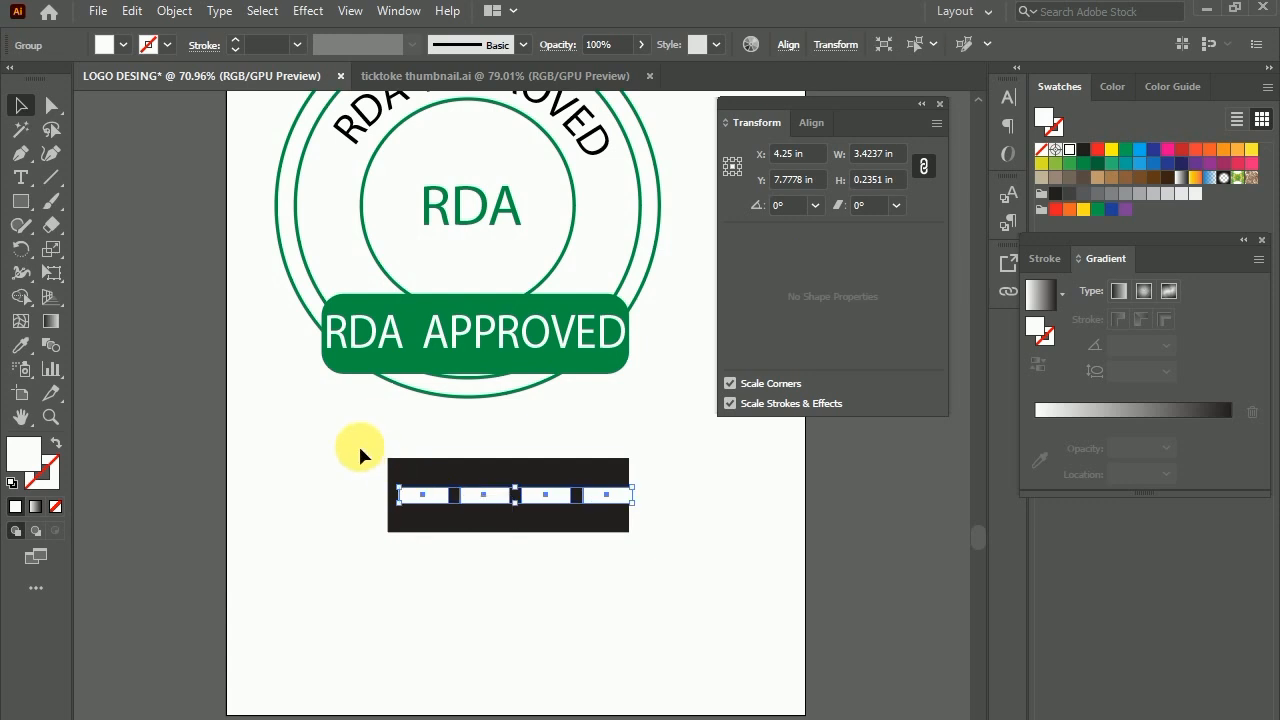
Step: Align the horizontal centres of the white rectangle group and the black rectangle
drag(357, 449, 676, 549)
click(788, 44)
click(622, 100)
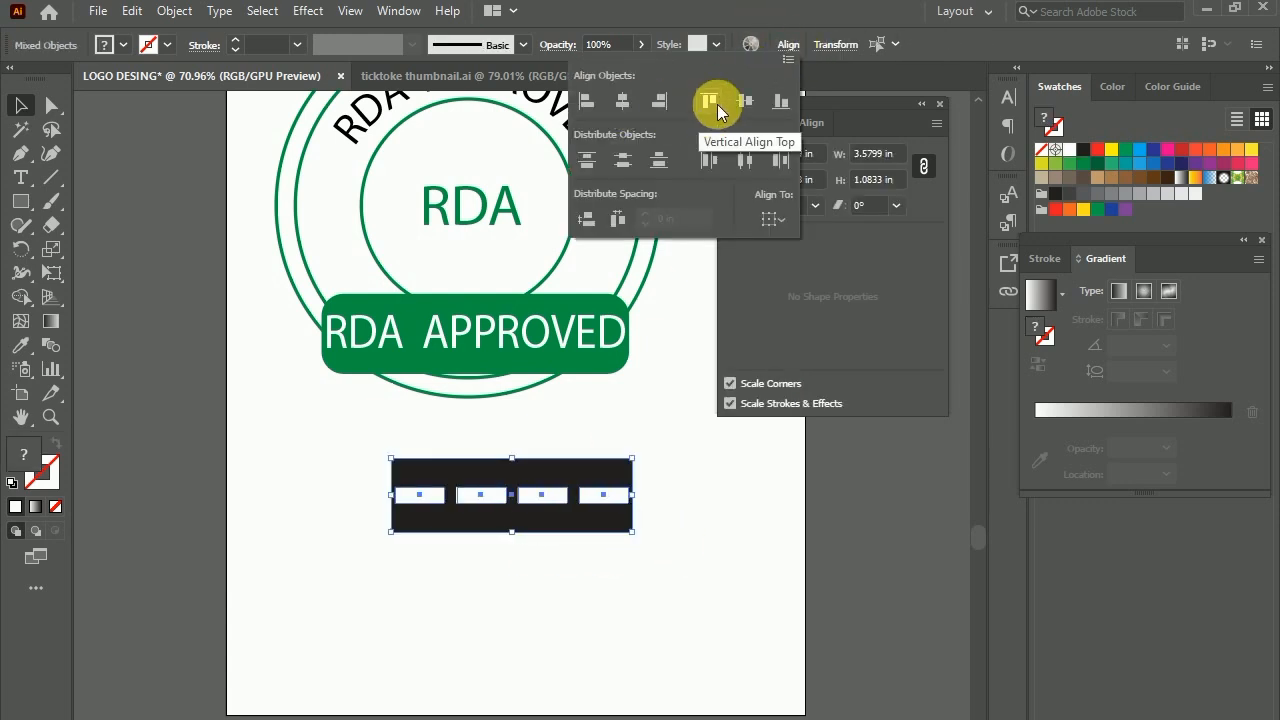
Step: Group the black bar with its white rectangles and freely distort its lower corners into a slanted road about 4.11 by 0.73 in
click(700, 514)
mouse_move(343, 443)
mouse_down()
mouse_move(668, 557)
mouse_move(356, 440)
mouse_up()
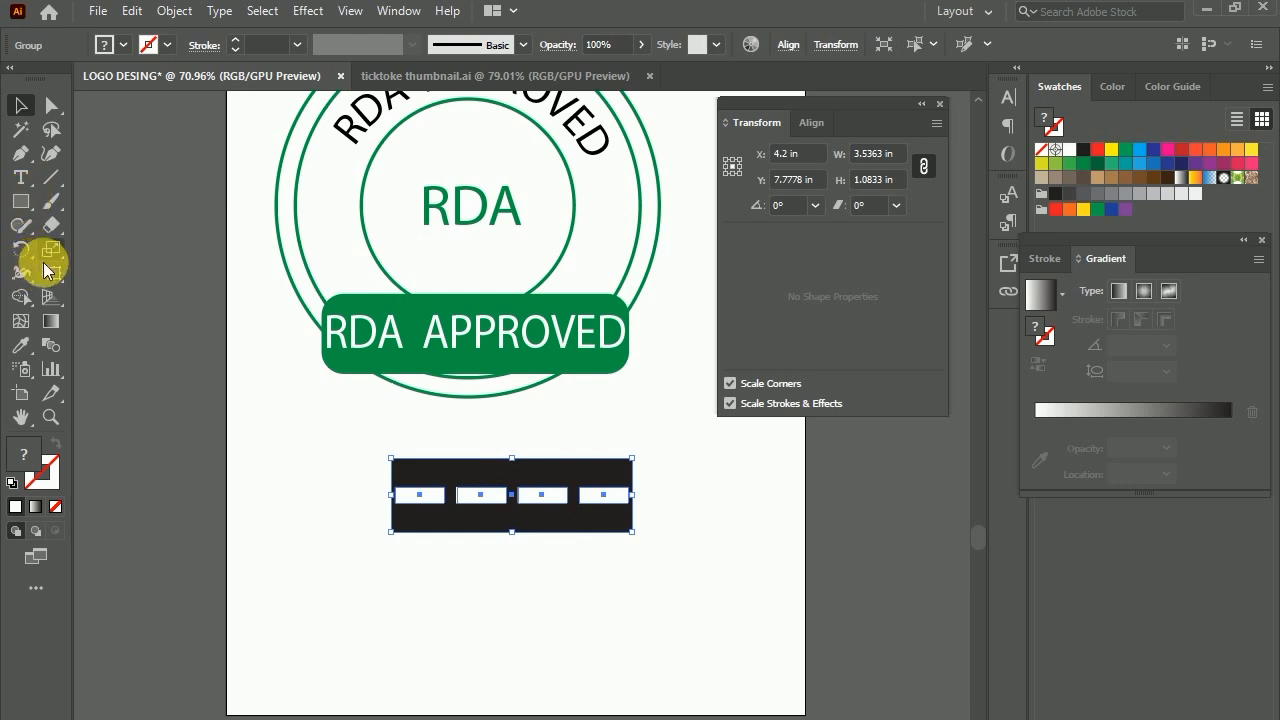
click(52, 274)
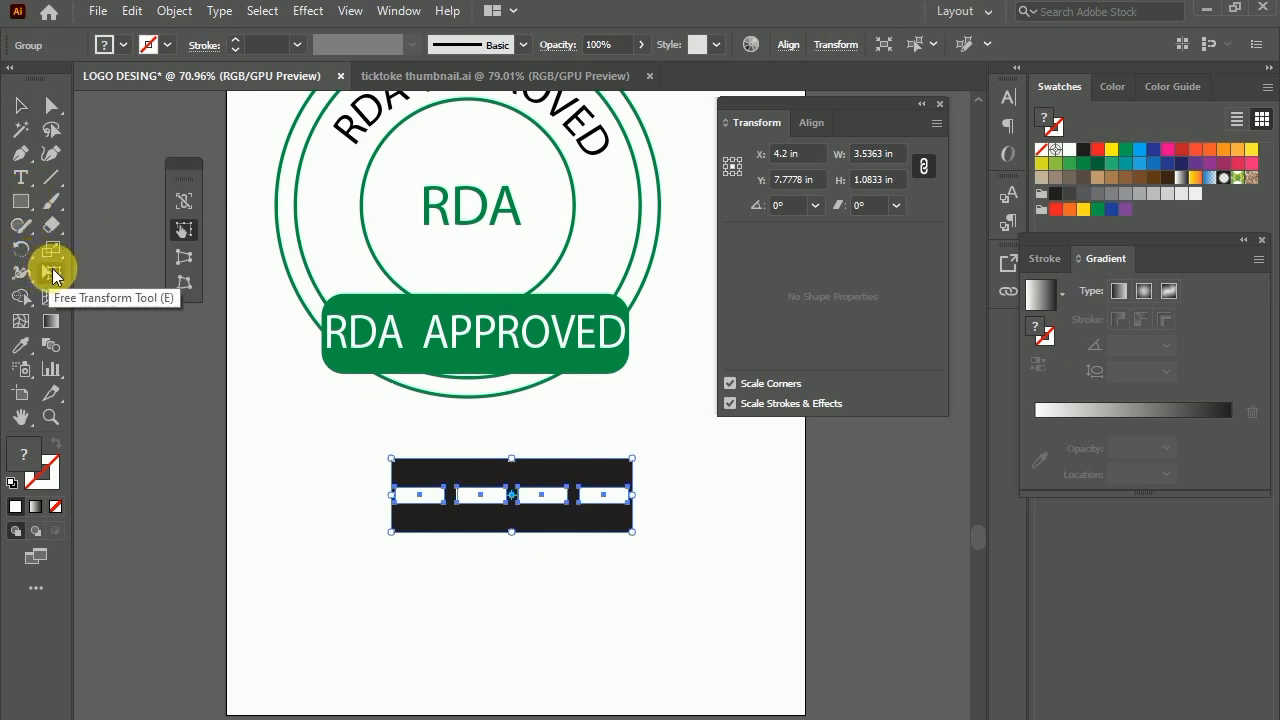
click(183, 284)
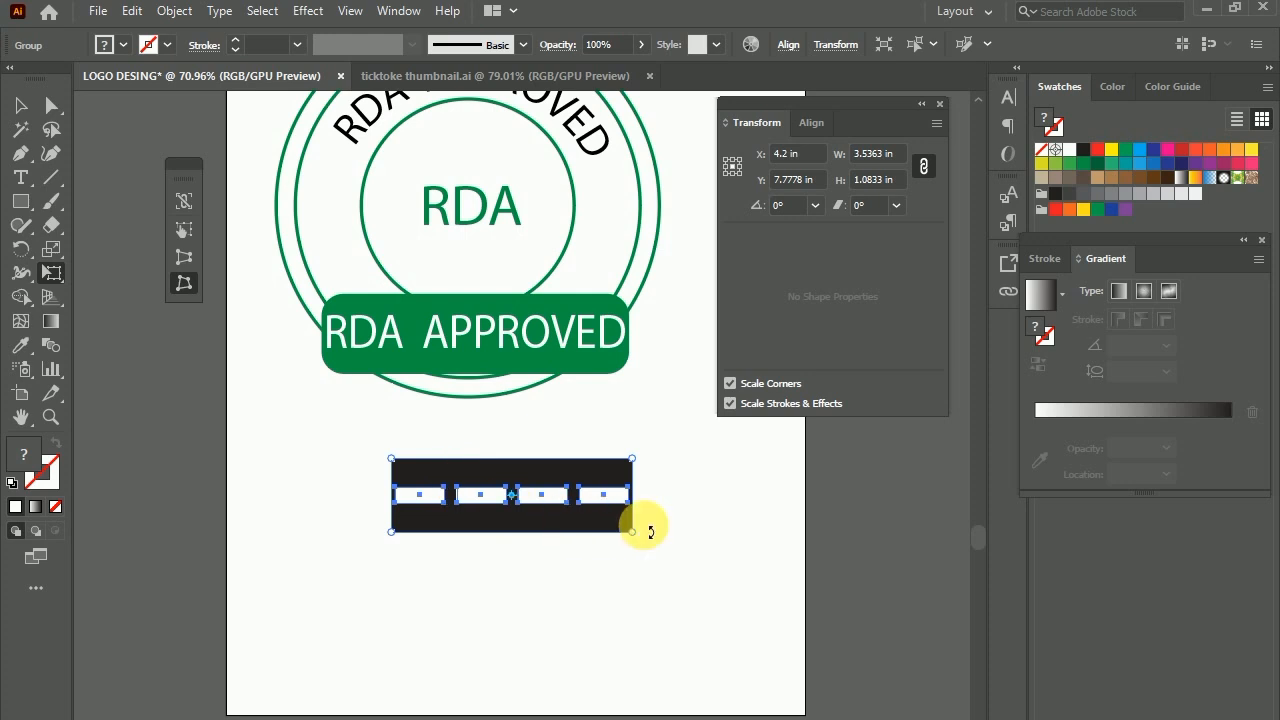
drag(630, 539, 608, 529)
drag(392, 532, 352, 493)
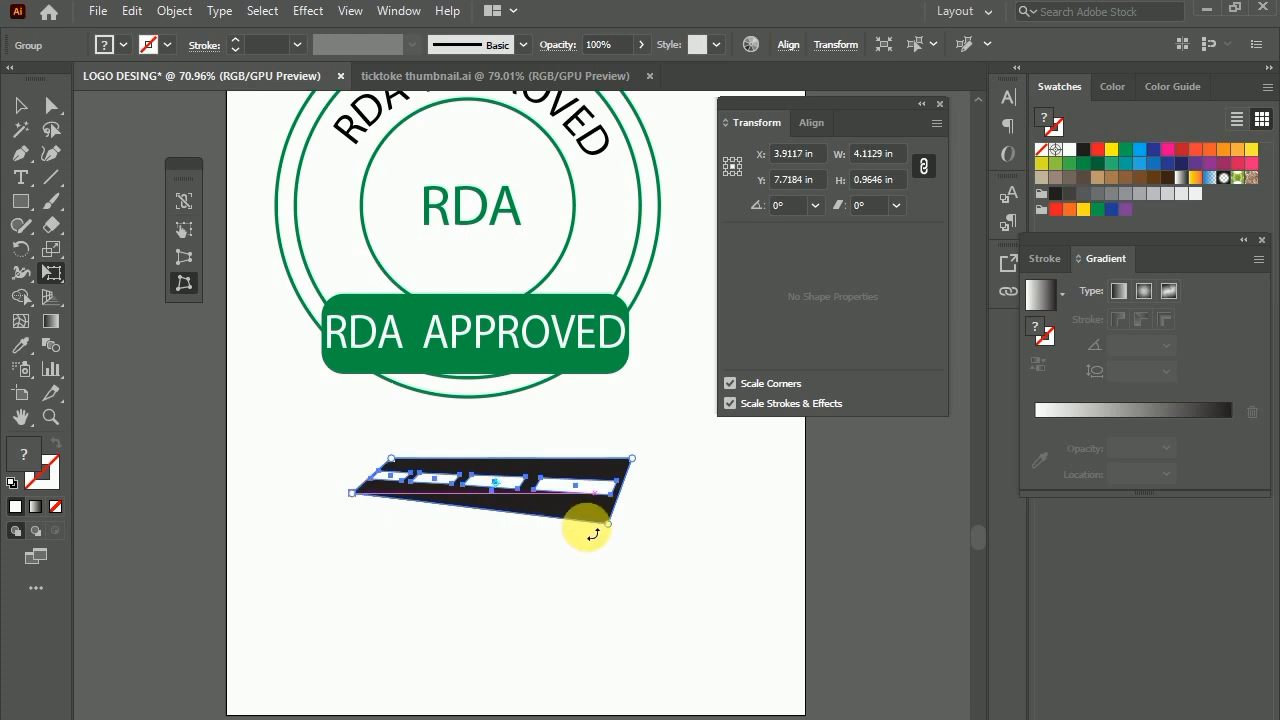
drag(598, 523, 576, 508)
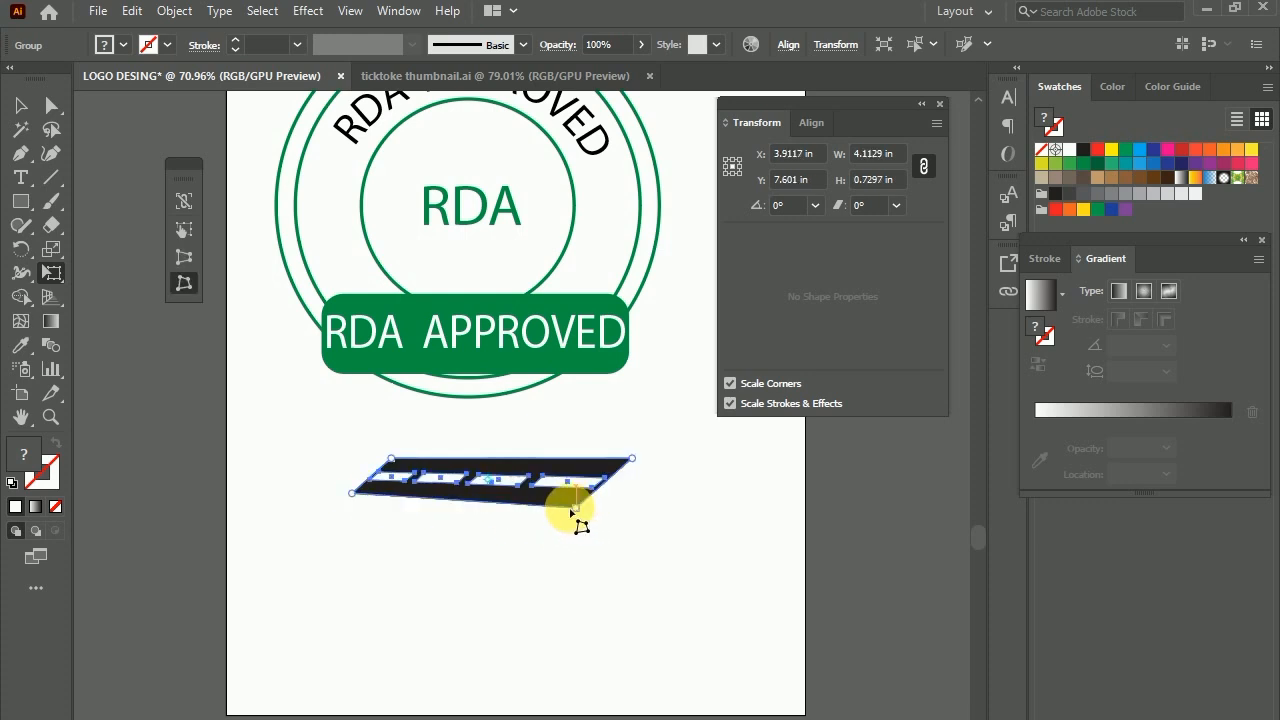
Step: Perspective-distort the road so that its left end narrows, making it about 4.03 in wide
click(188, 258)
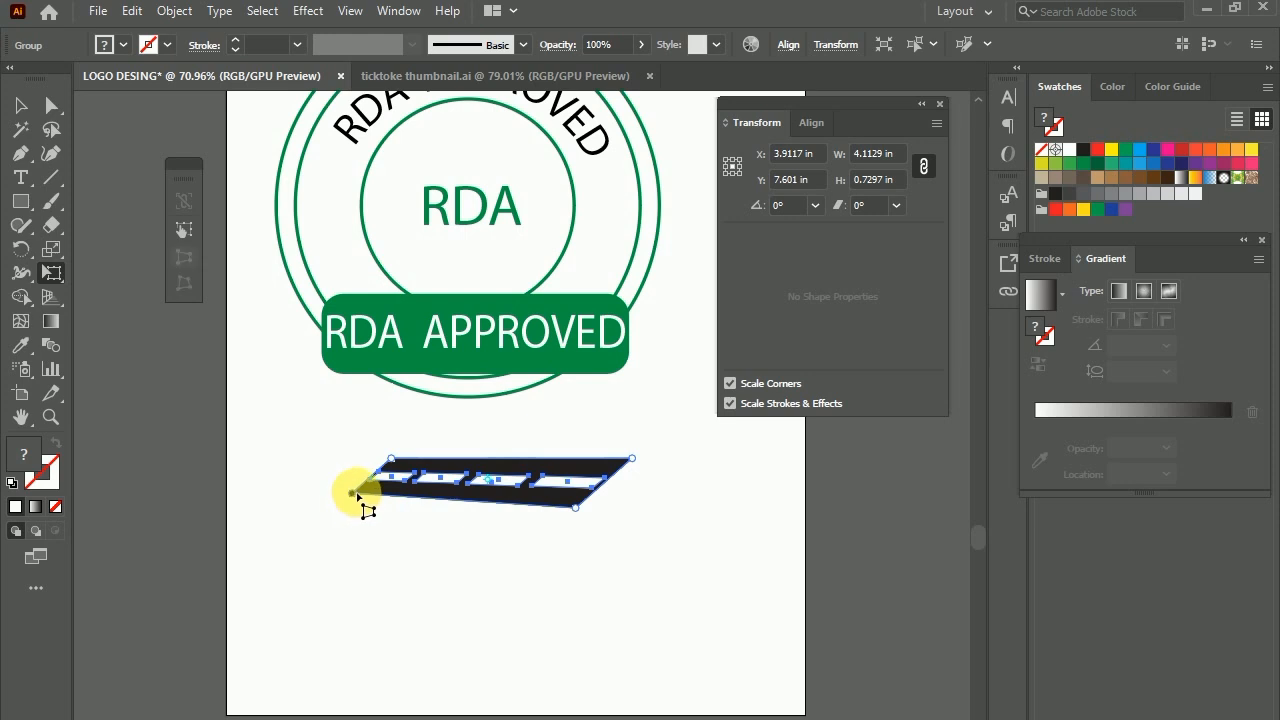
drag(358, 493, 358, 488)
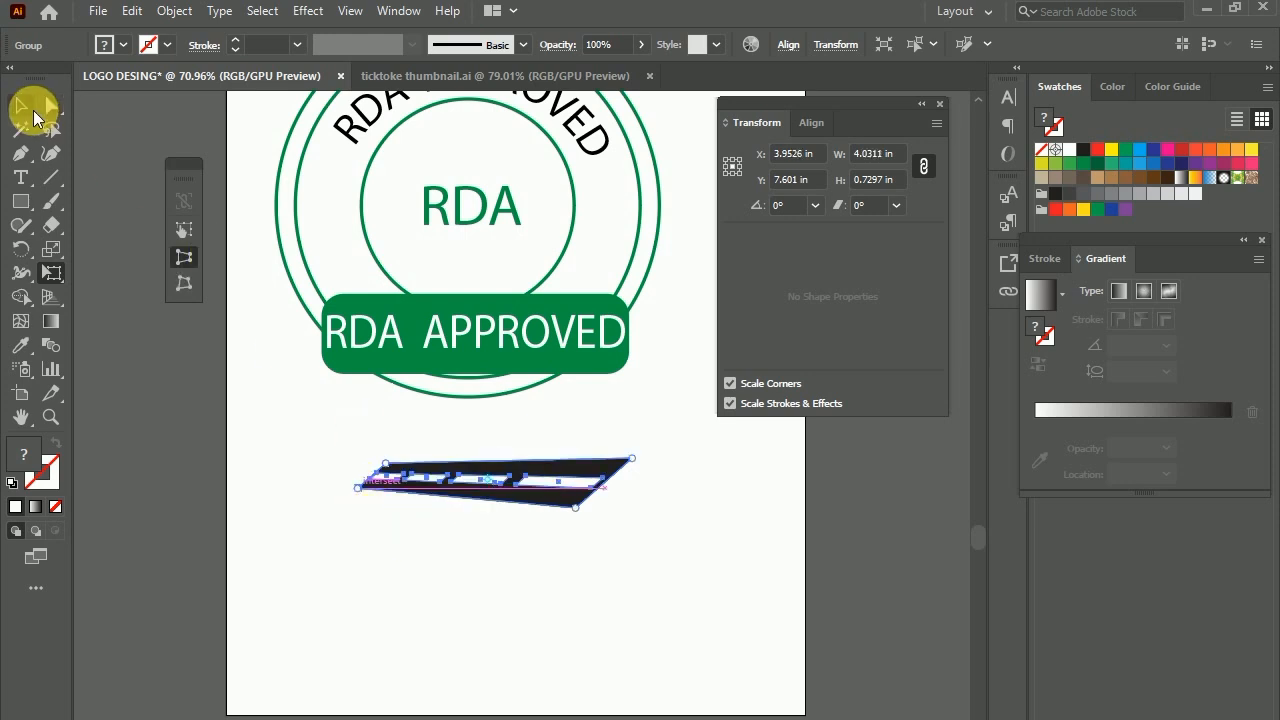
click(22, 105)
click(301, 484)
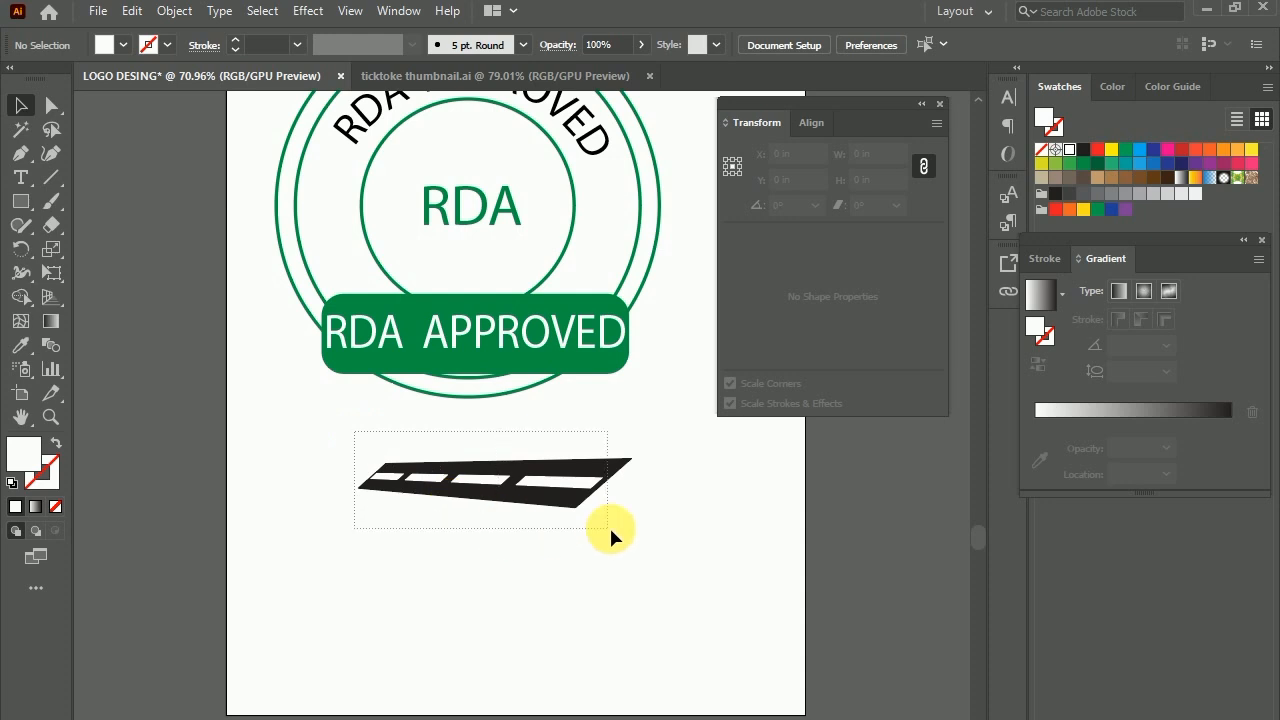
Step: Scale the road down to slightly under 2.73 by 0.49 in and place it beneath the central RDA text inside the inner circle
mouse_move(609, 525)
mouse_down()
mouse_move(623, 506)
mouse_move(609, 506)
mouse_up()
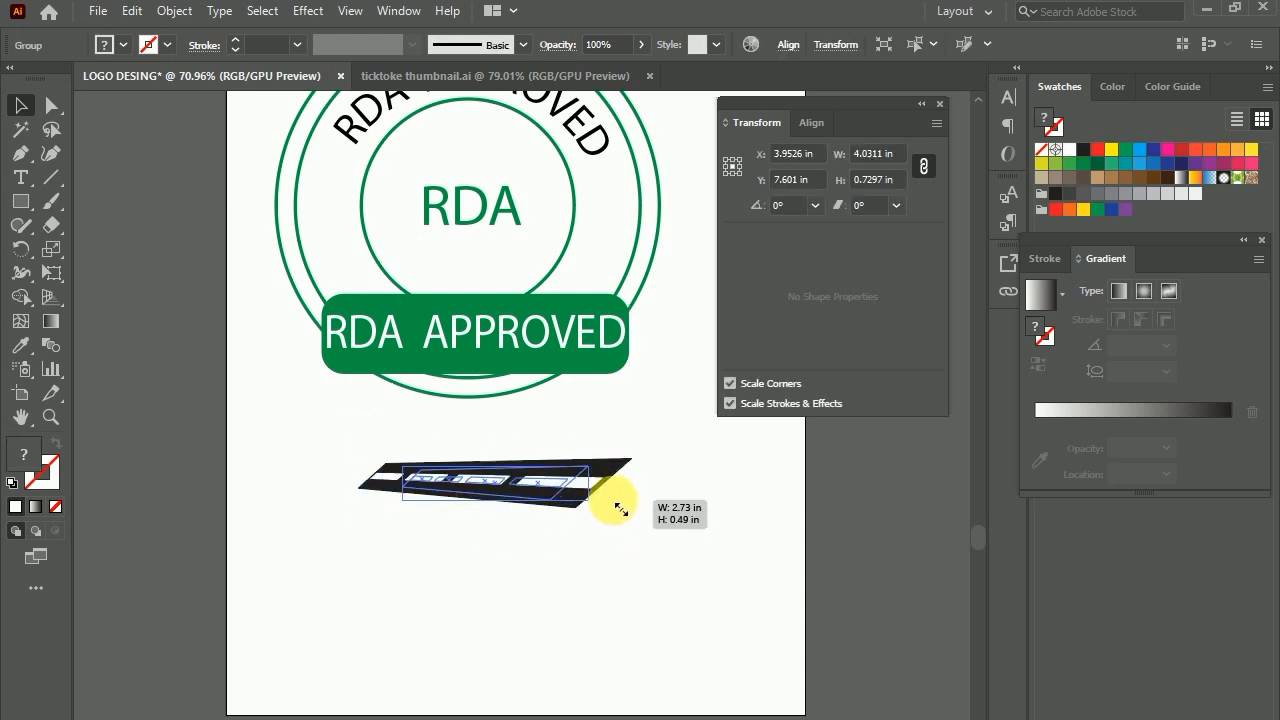
drag(528, 478, 506, 252)
click(652, 498)
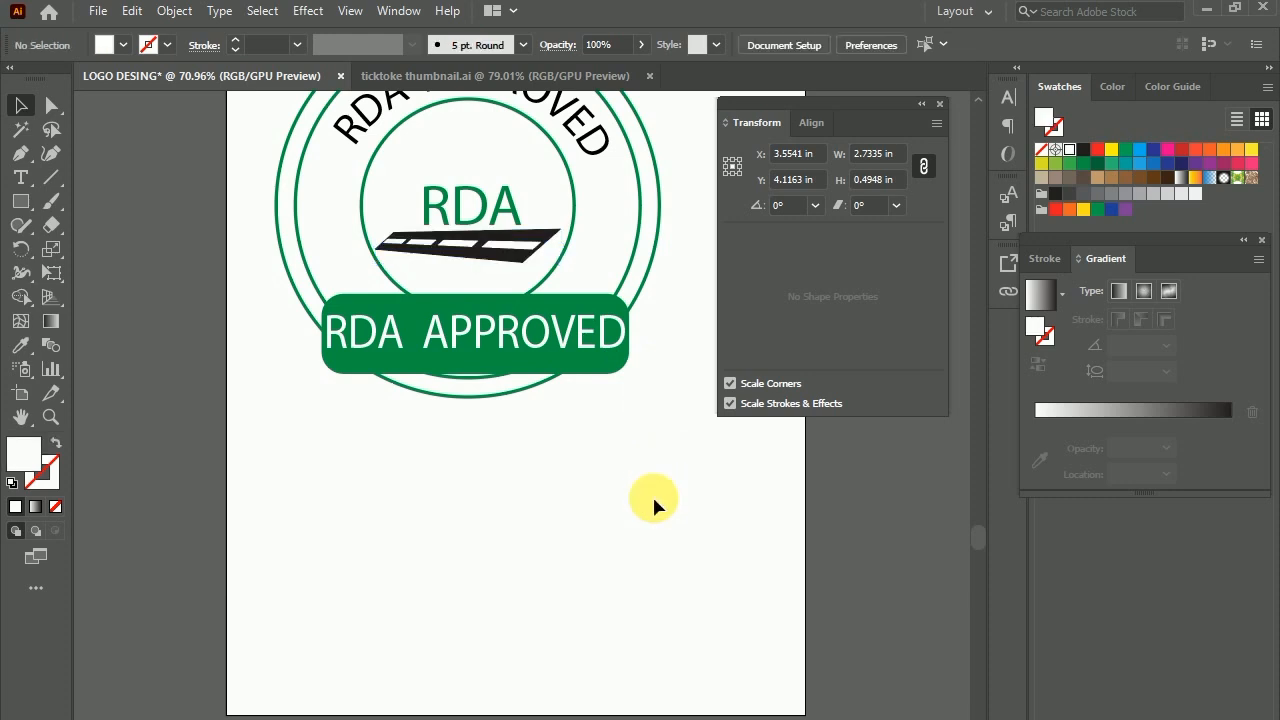
click(530, 262)
drag(562, 262, 557, 260)
click(616, 462)
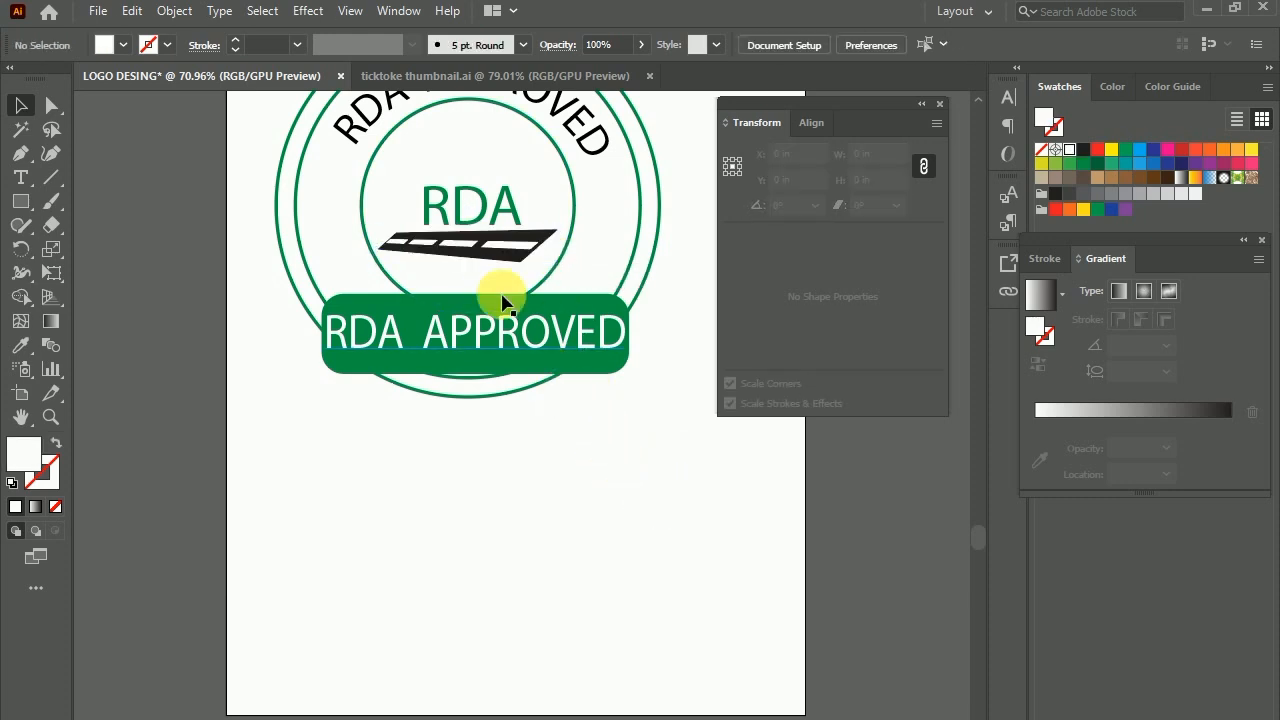
Step: Enlarge the central RDA text to about 1.65 by 1.00 in and nudge it down towards the road
click(512, 234)
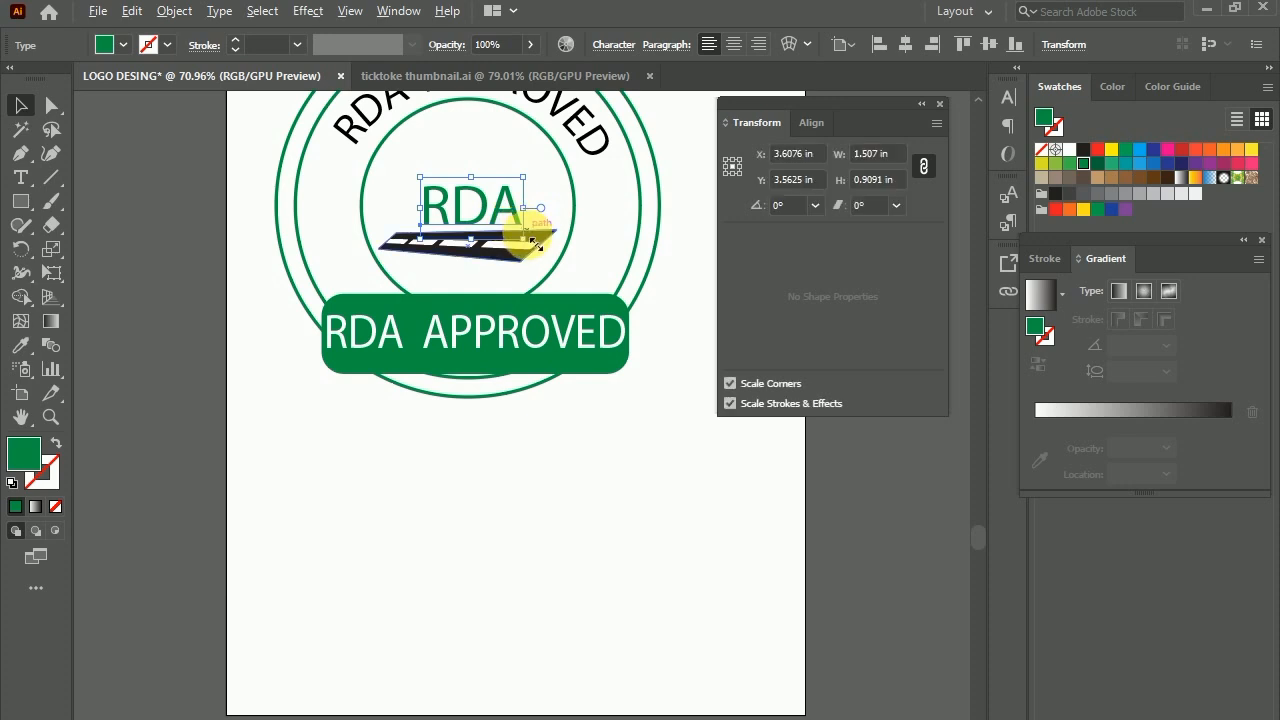
drag(524, 240, 529, 242)
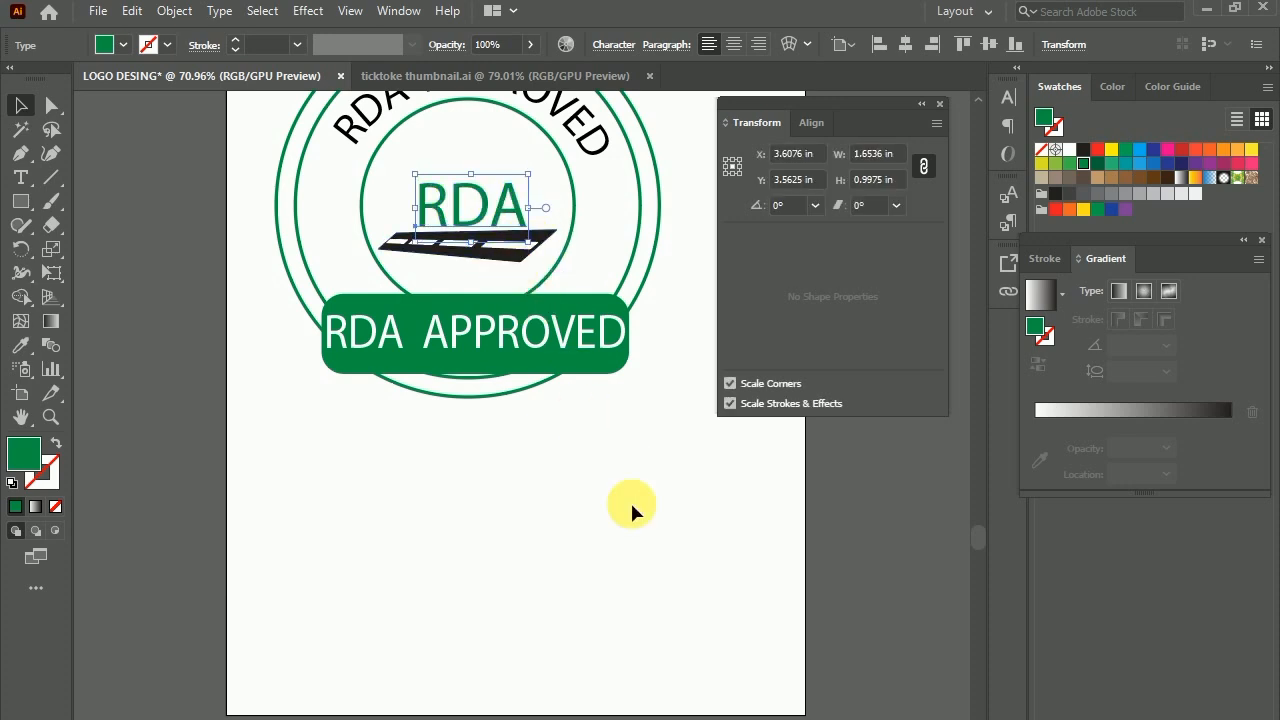
click(631, 507)
click(472, 222)
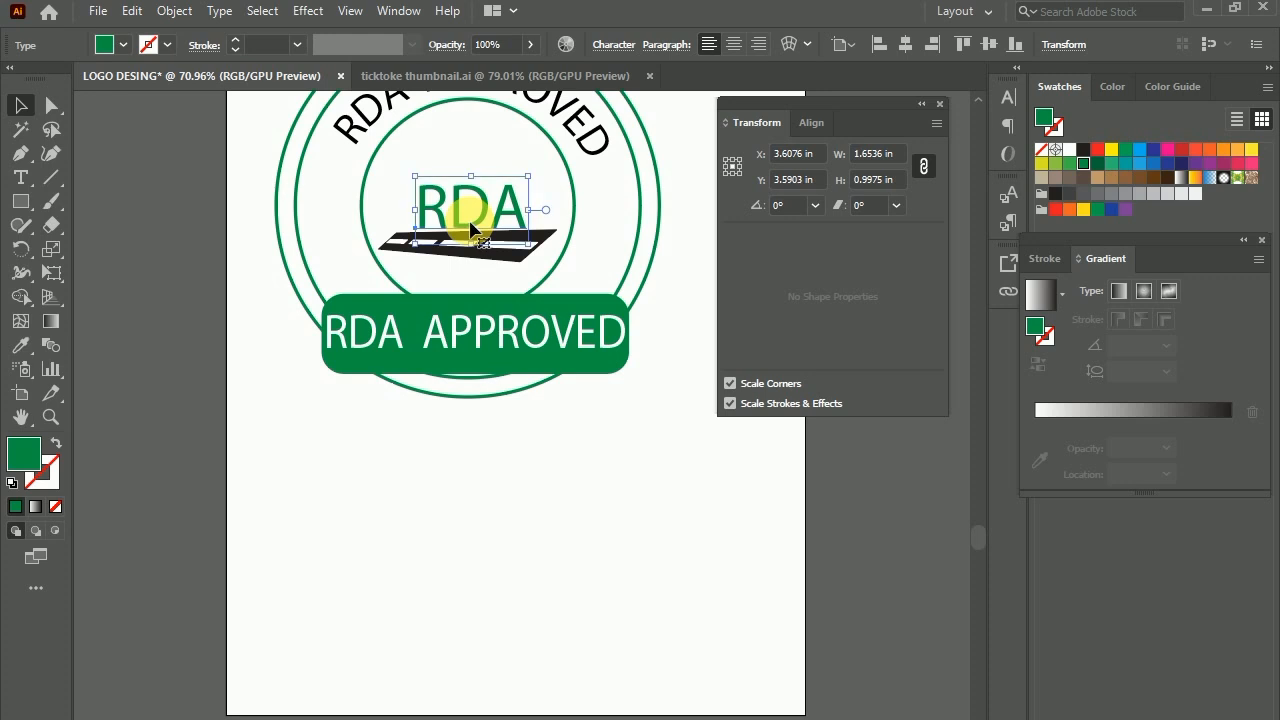
click(500, 506)
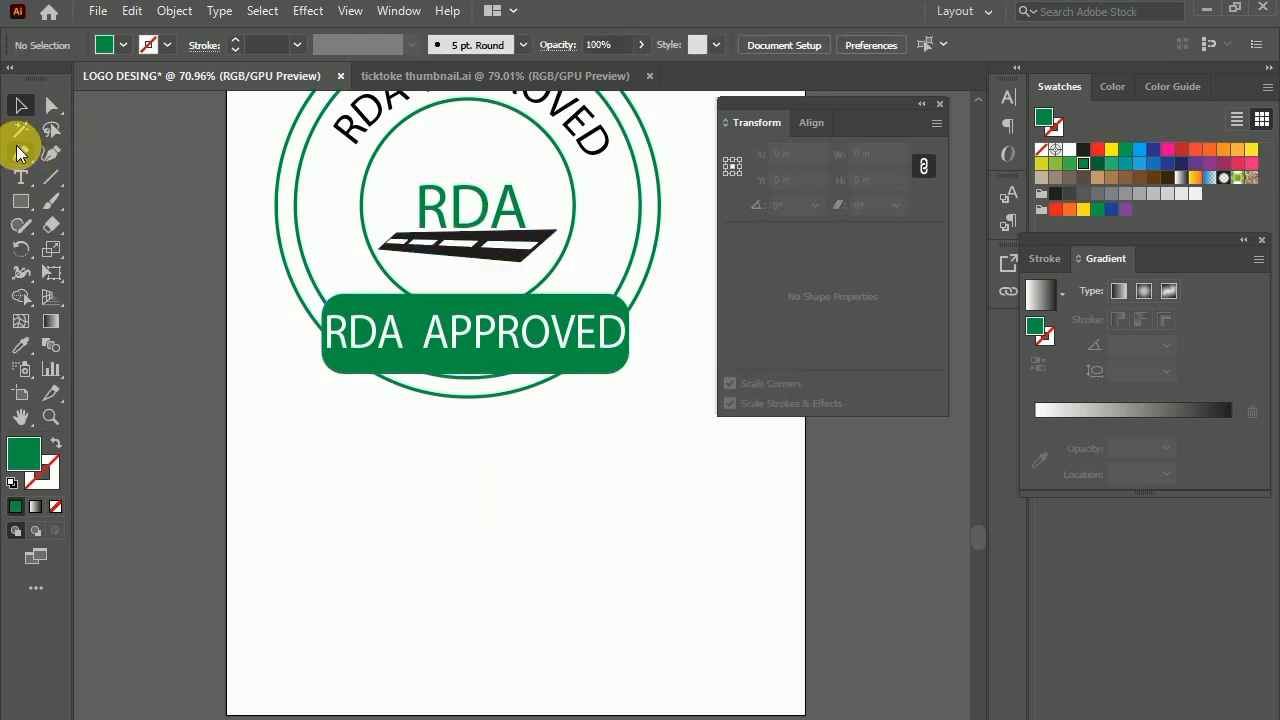
Step: Draw a rectangle about 1.57 in wide and 1.01 in high below the stamp and fill it orange
click(21, 203)
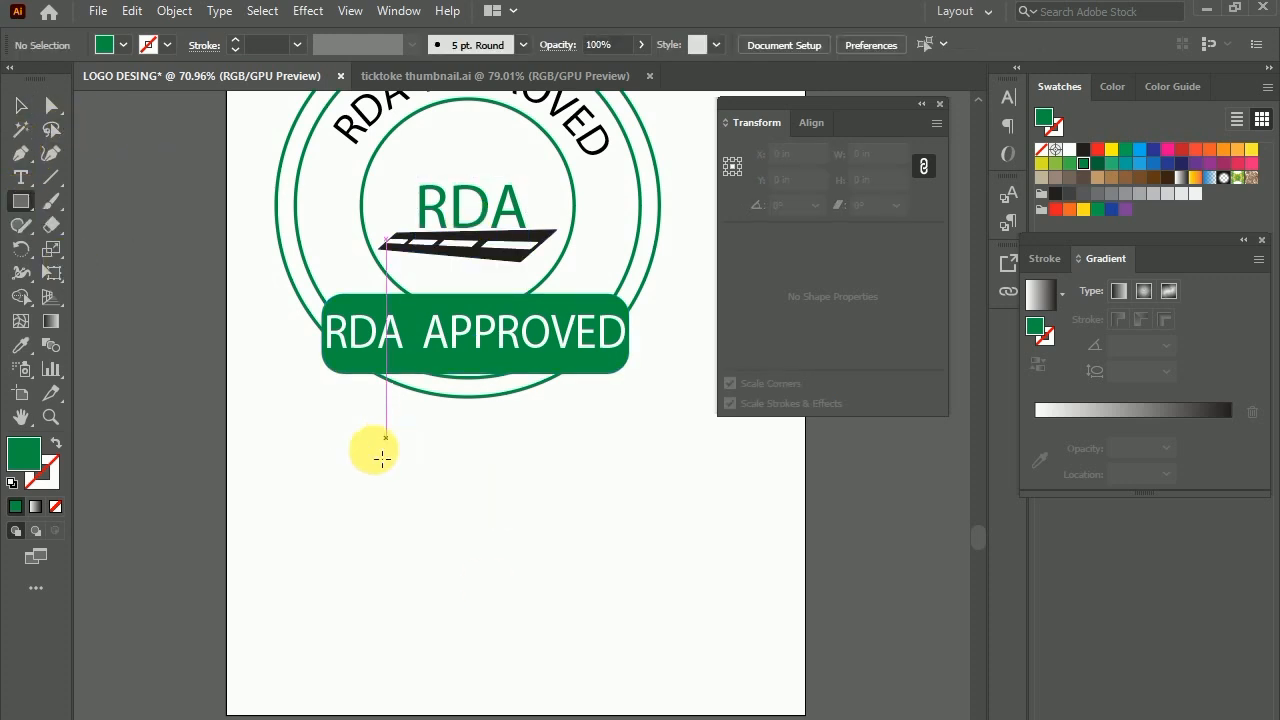
drag(347, 491, 455, 559)
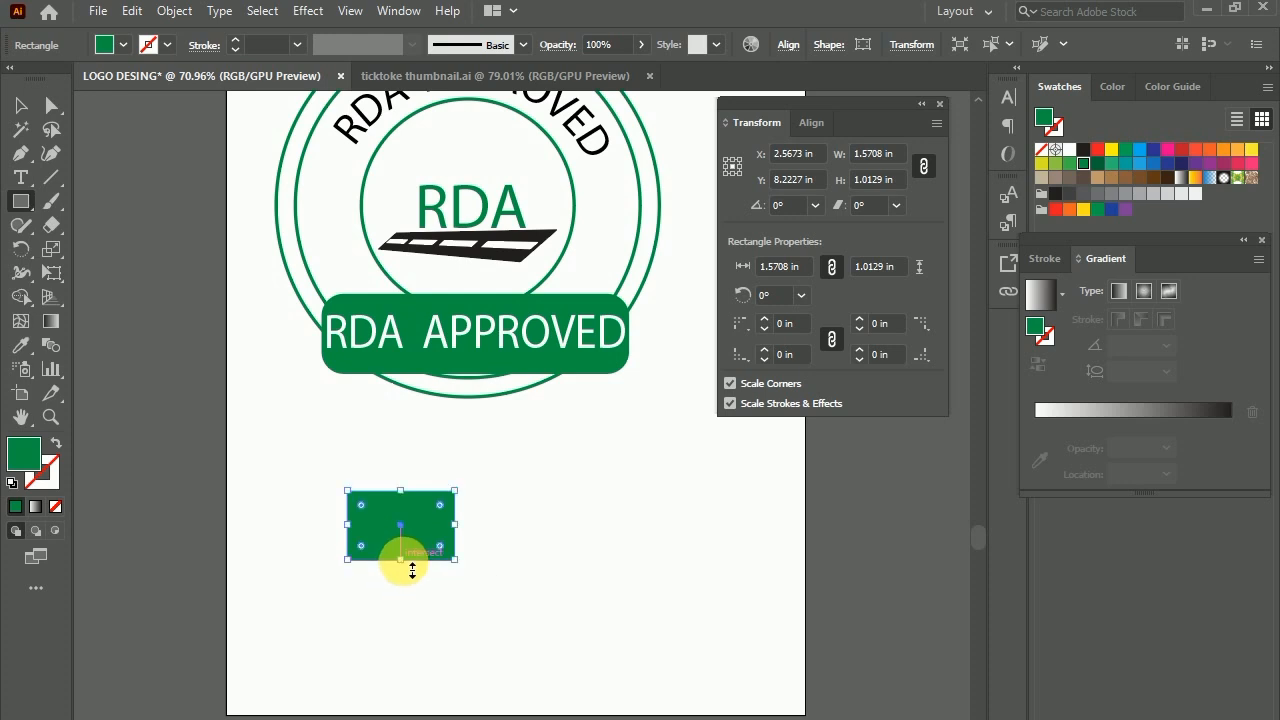
click(1223, 149)
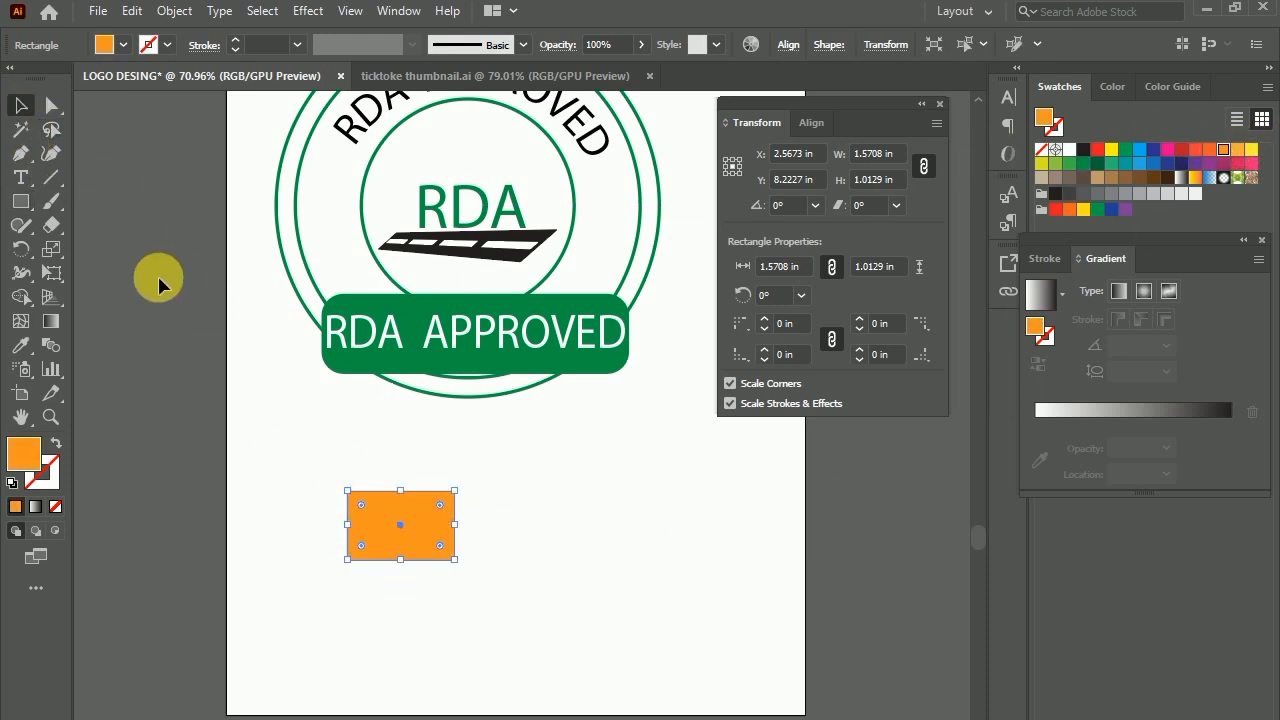
Step: Round the orange rectangle's upper corners into a half-circle sun about 0.82 in high and place it directly above the central RDA text
click(52, 105)
drag(440, 507, 394, 575)
drag(326, 543, 443, 577)
drag(329, 555, 469, 147)
click(453, 605)
click(20, 105)
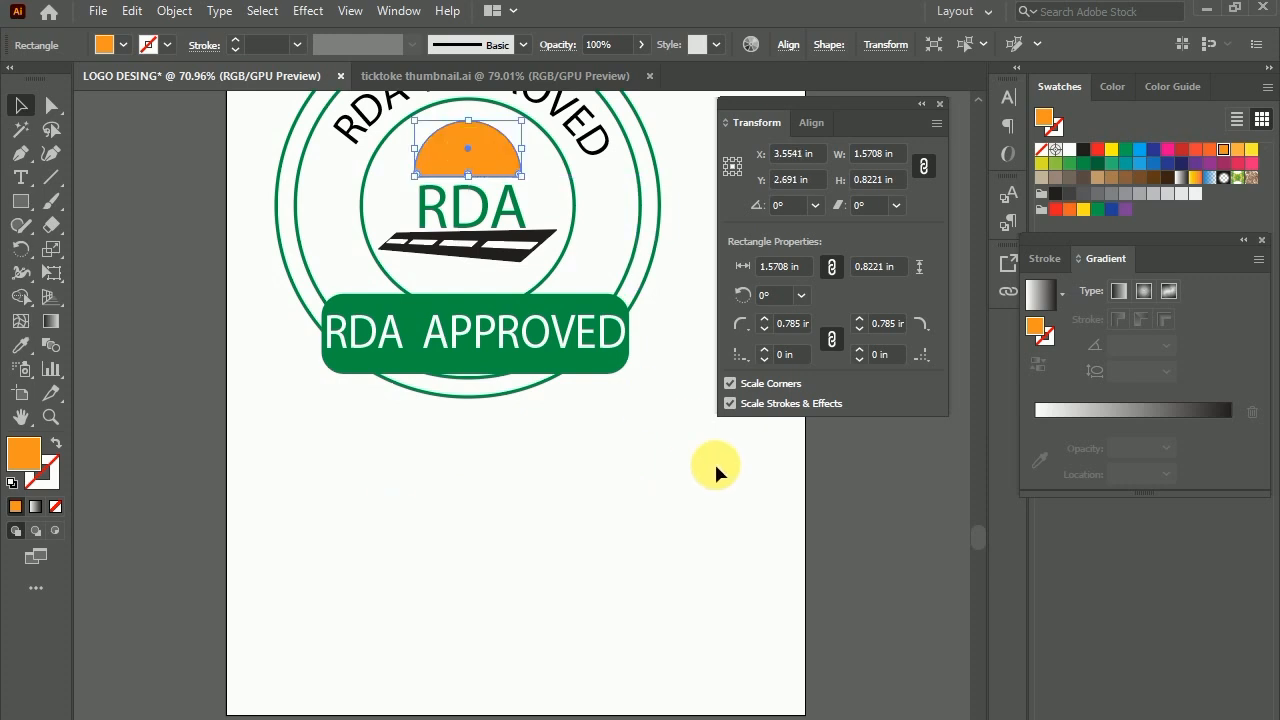
click(714, 463)
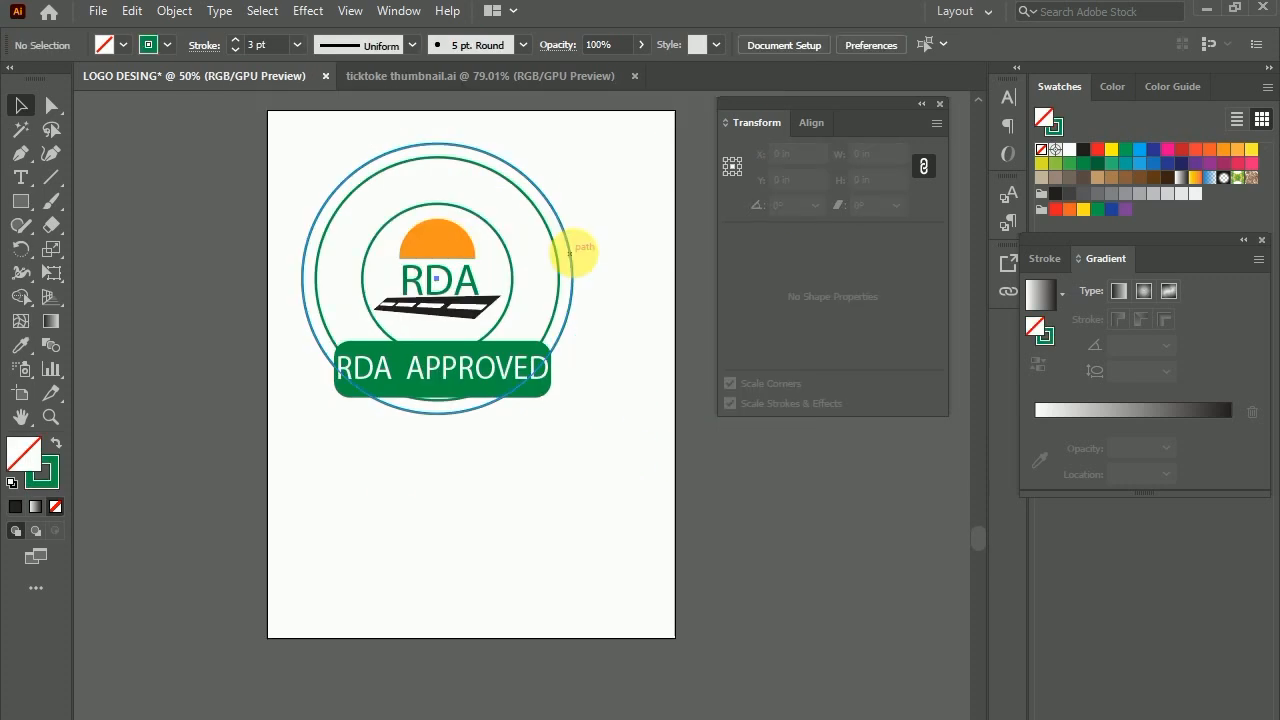
Step: Fill the two outer circles with black and the inner circle with white
click(569, 250)
shift+click(558, 256)
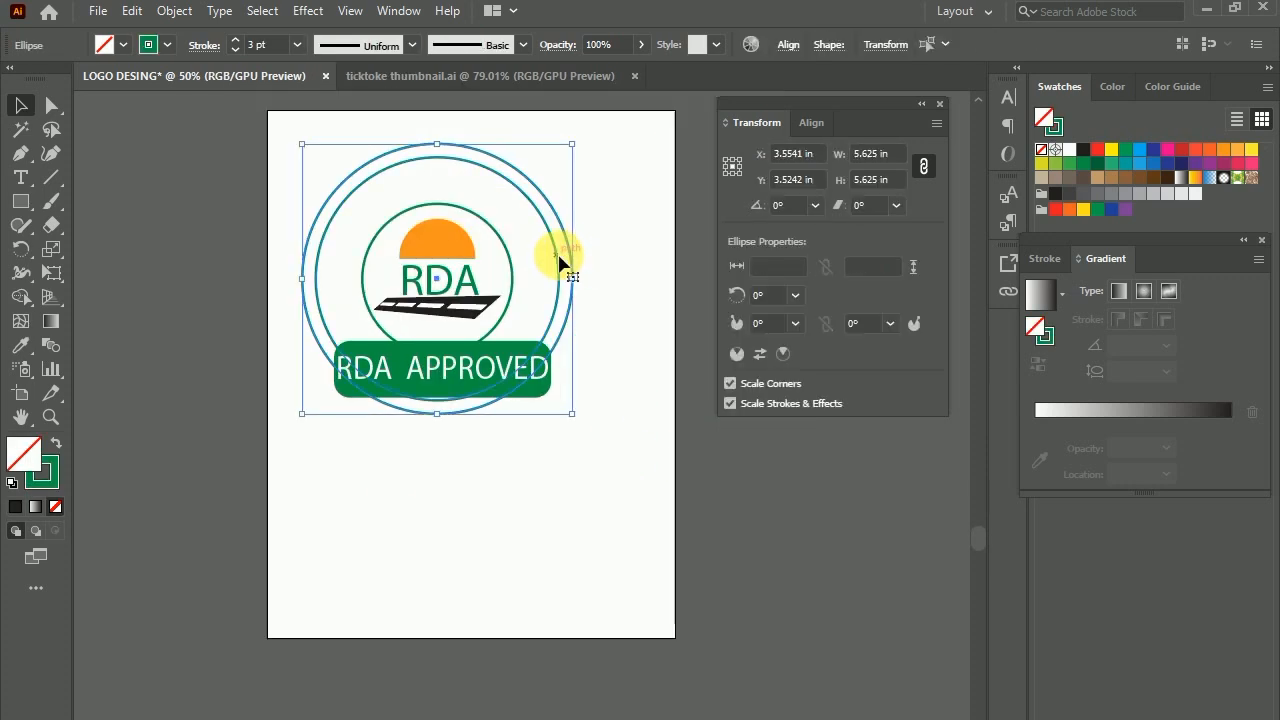
click(1083, 149)
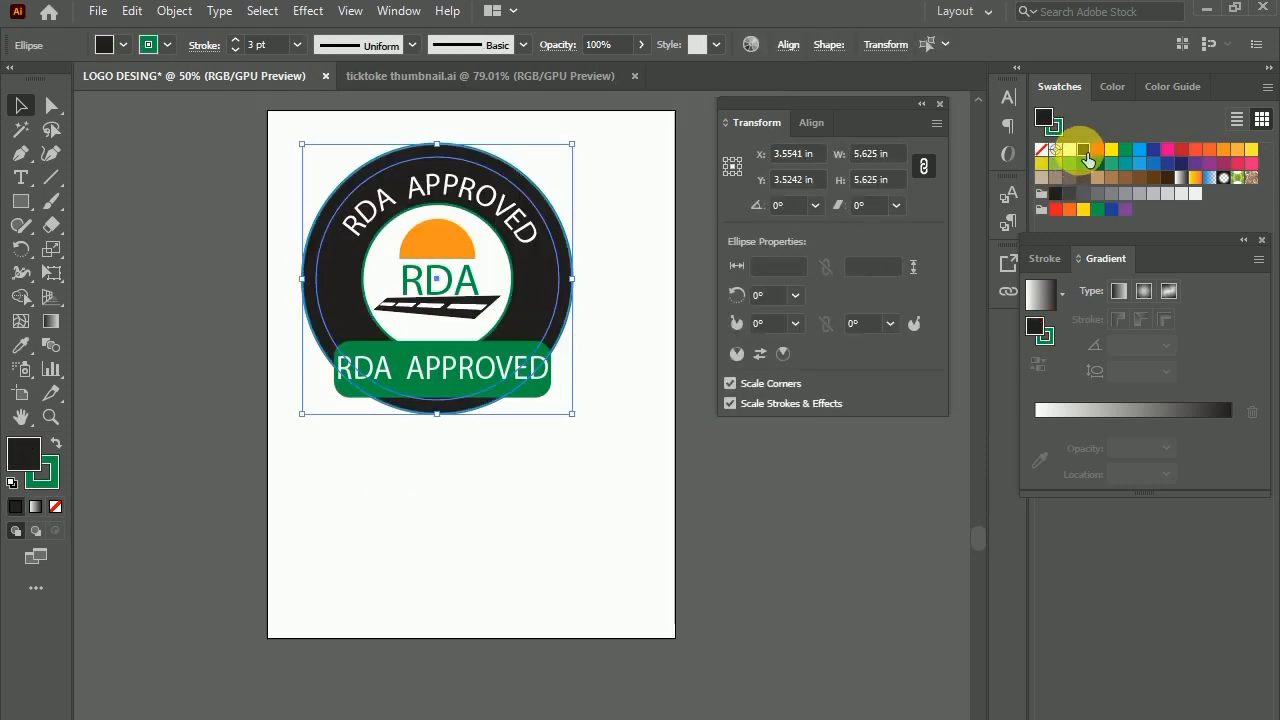
click(621, 245)
click(507, 277)
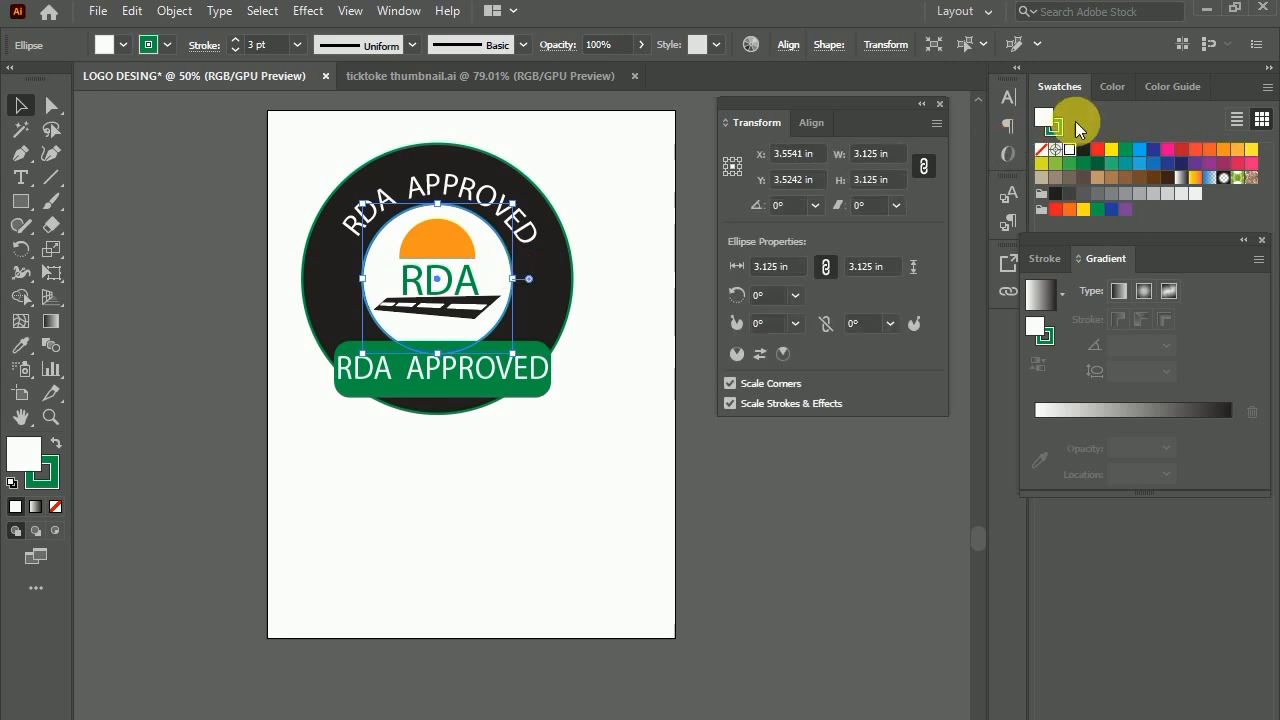
click(660, 285)
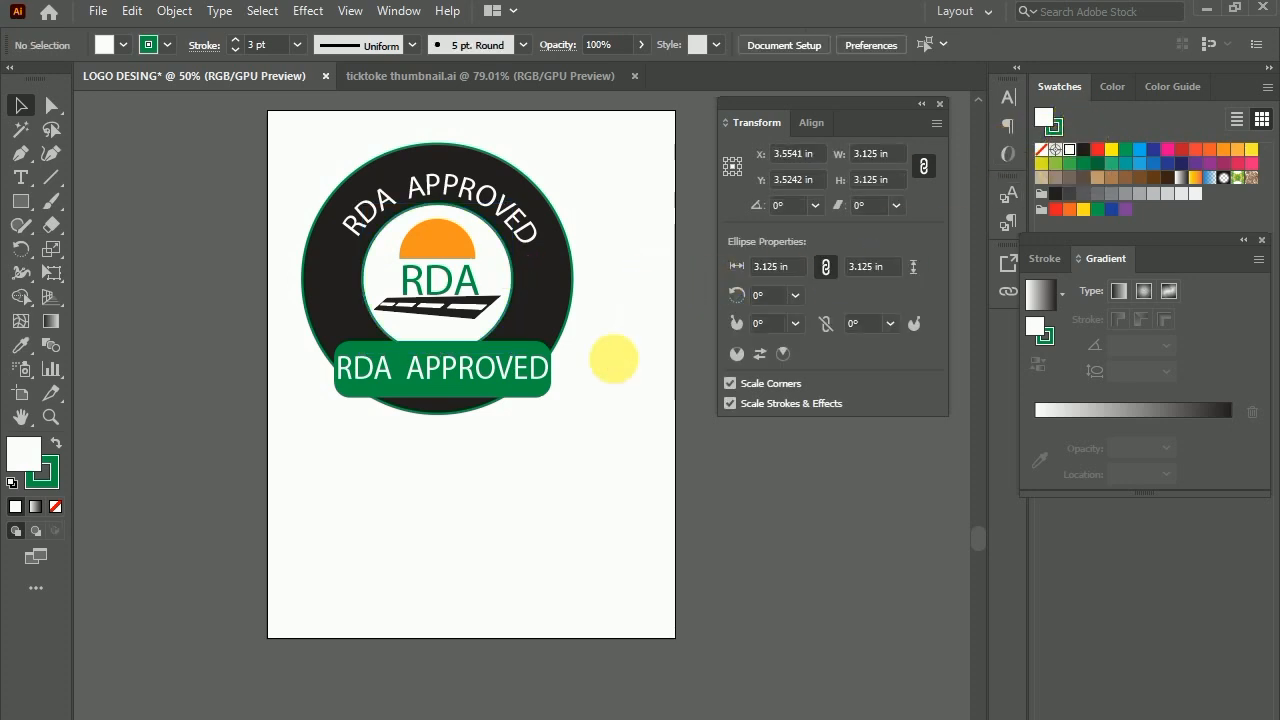
Step: Move the green RDA APPROVED banner down slightly to Y 5.5481 in
click(541, 383)
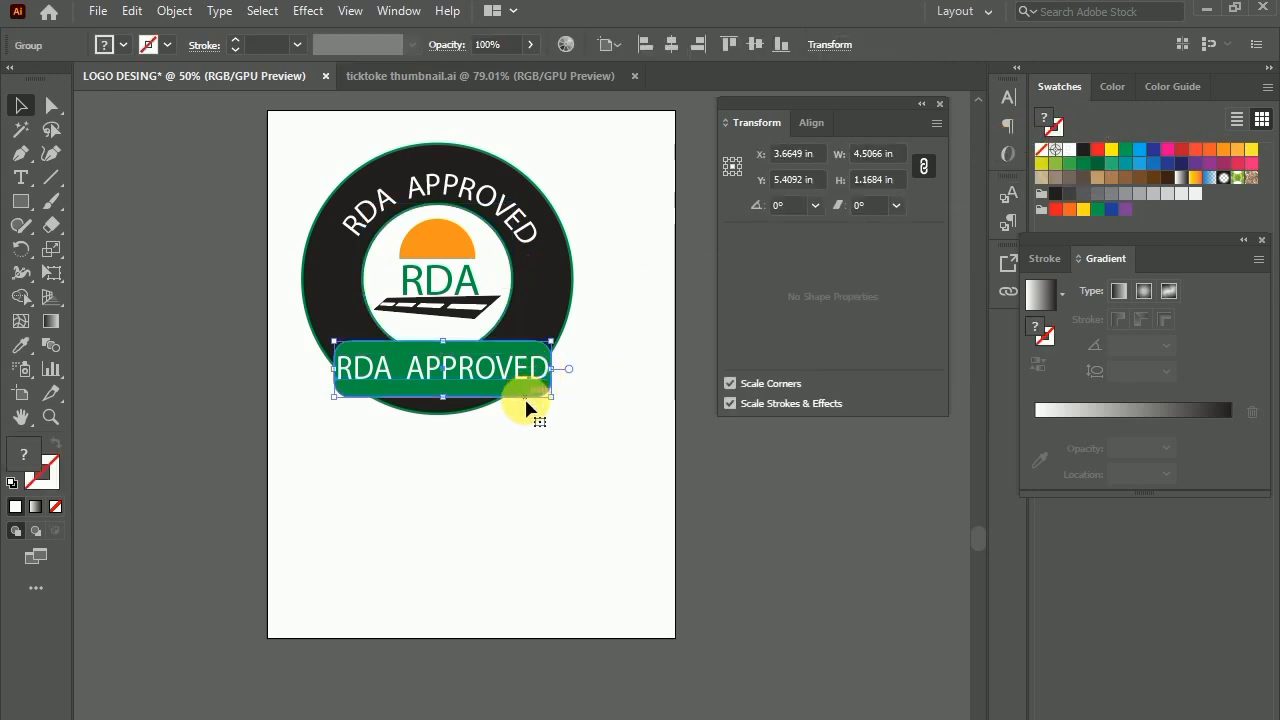
key(shift+Down)
key(shift+Down)
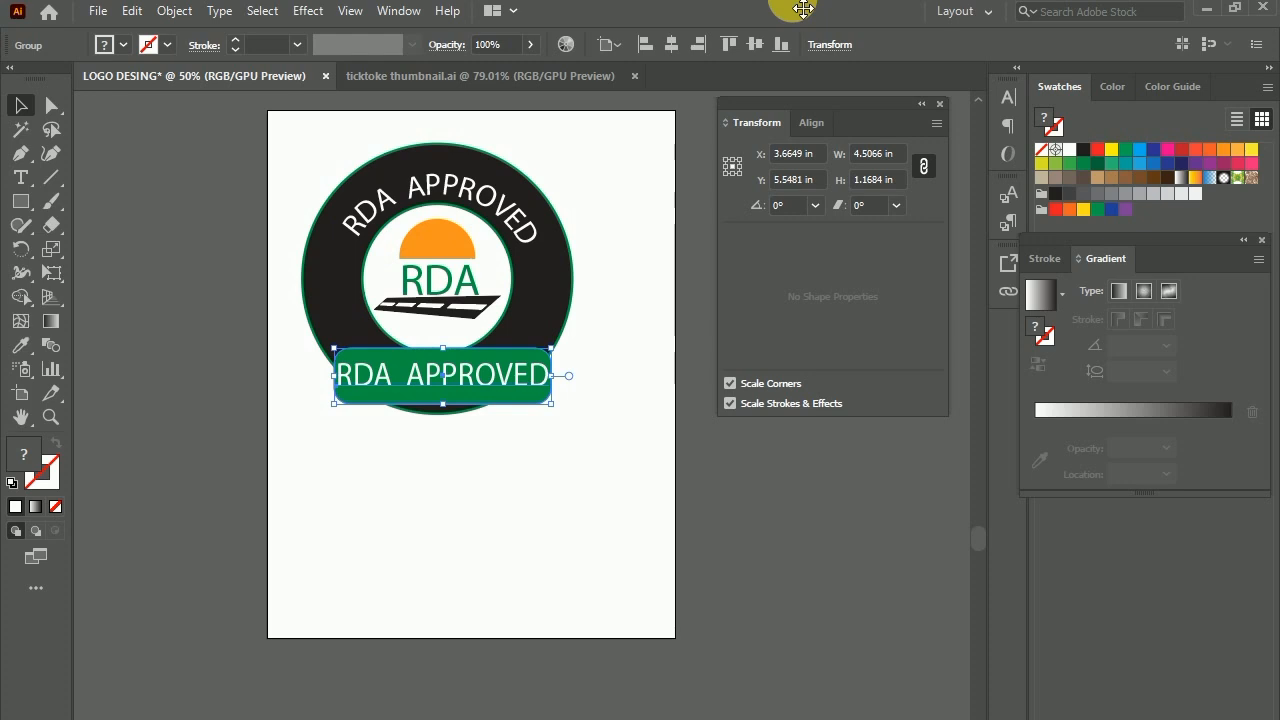
click(605, 377)
Step: Send the outermost black circle to the back of the stacking order
click(553, 286)
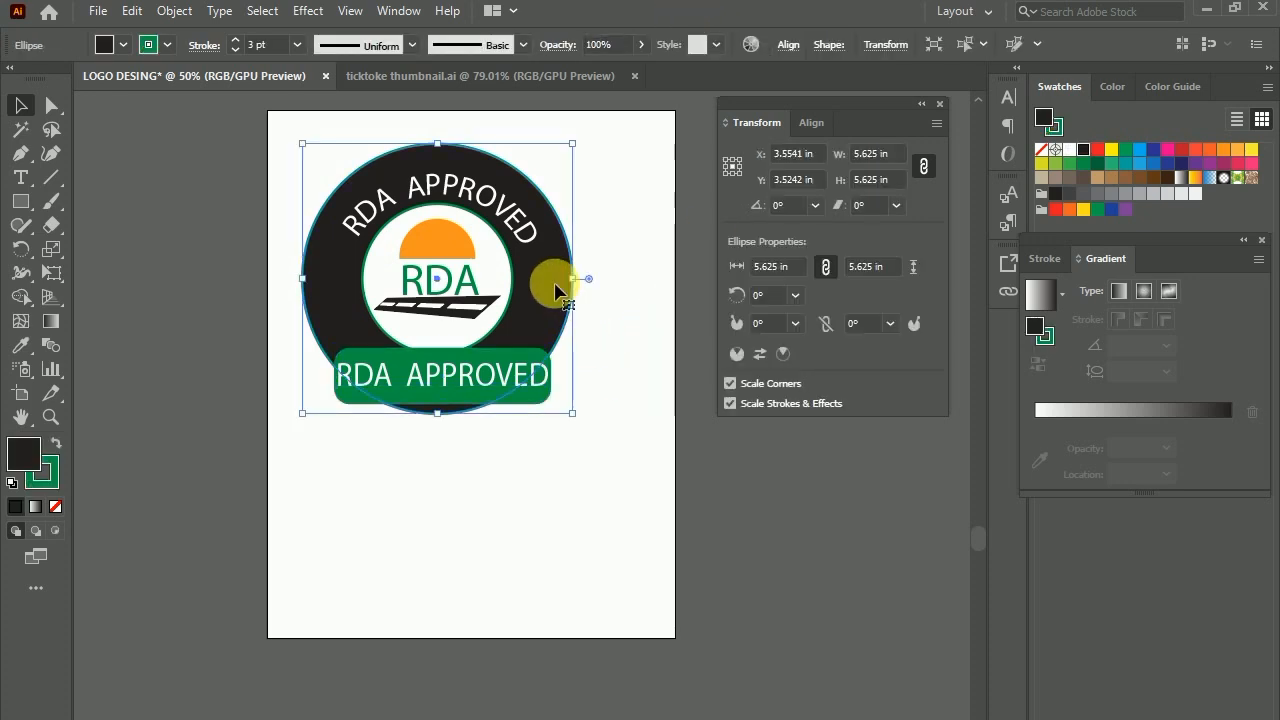
click(643, 220)
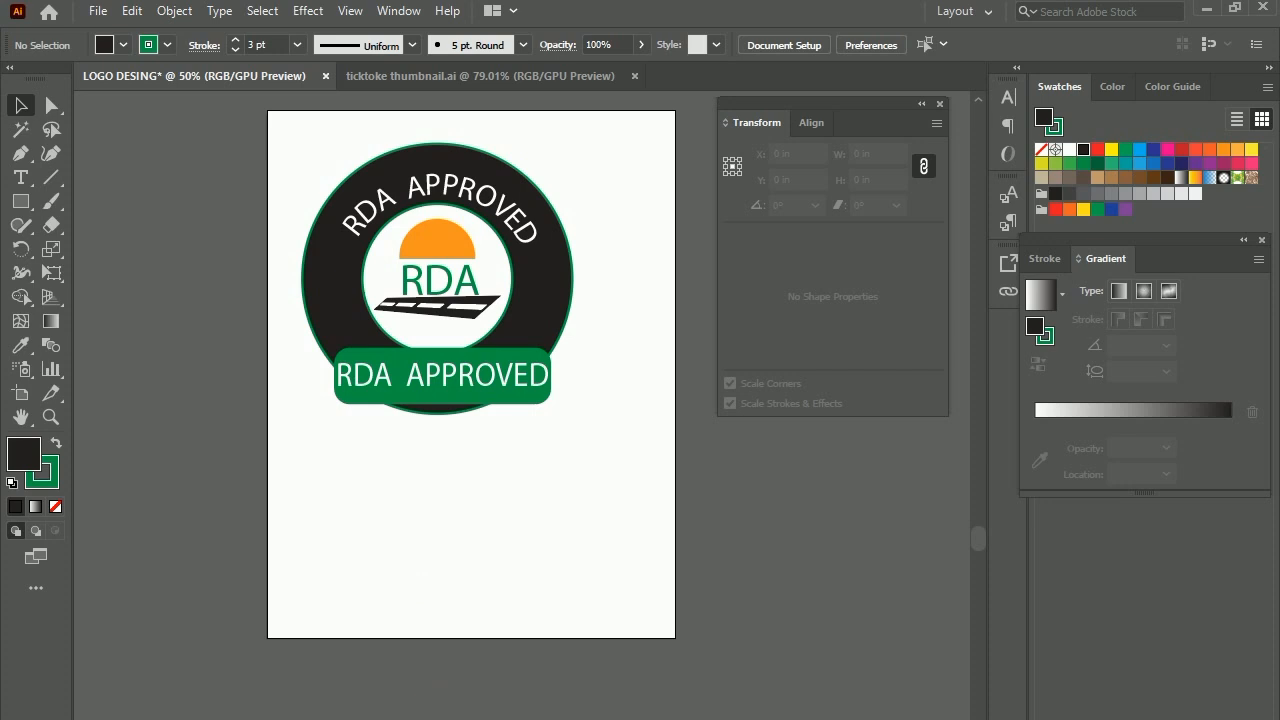
click(572, 320)
right_click(573, 296)
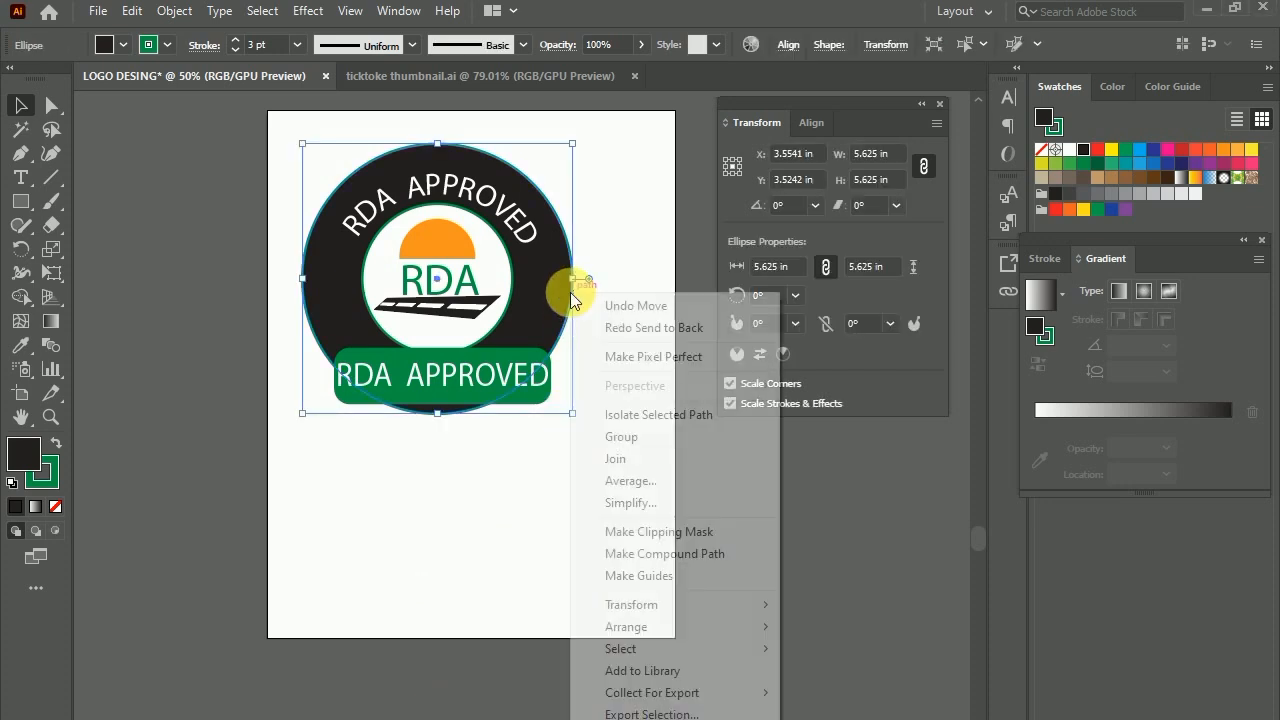
mouse_move(617, 628)
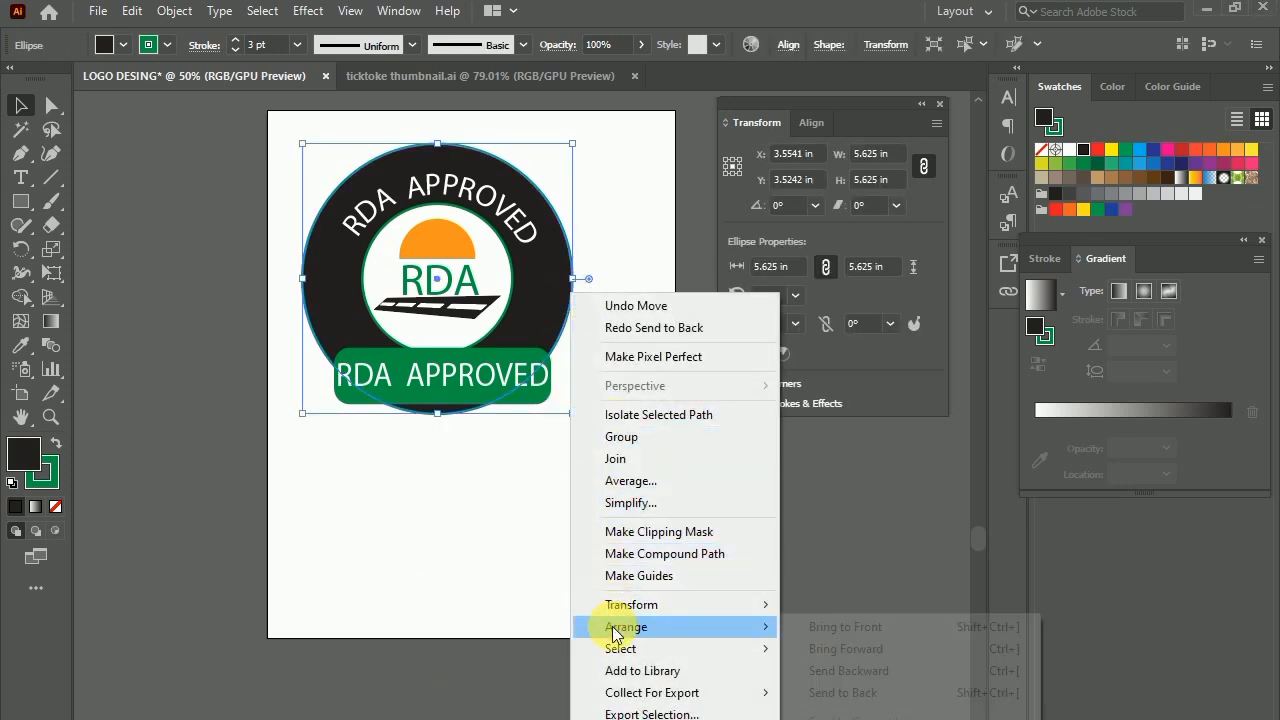
click(840, 693)
click(614, 218)
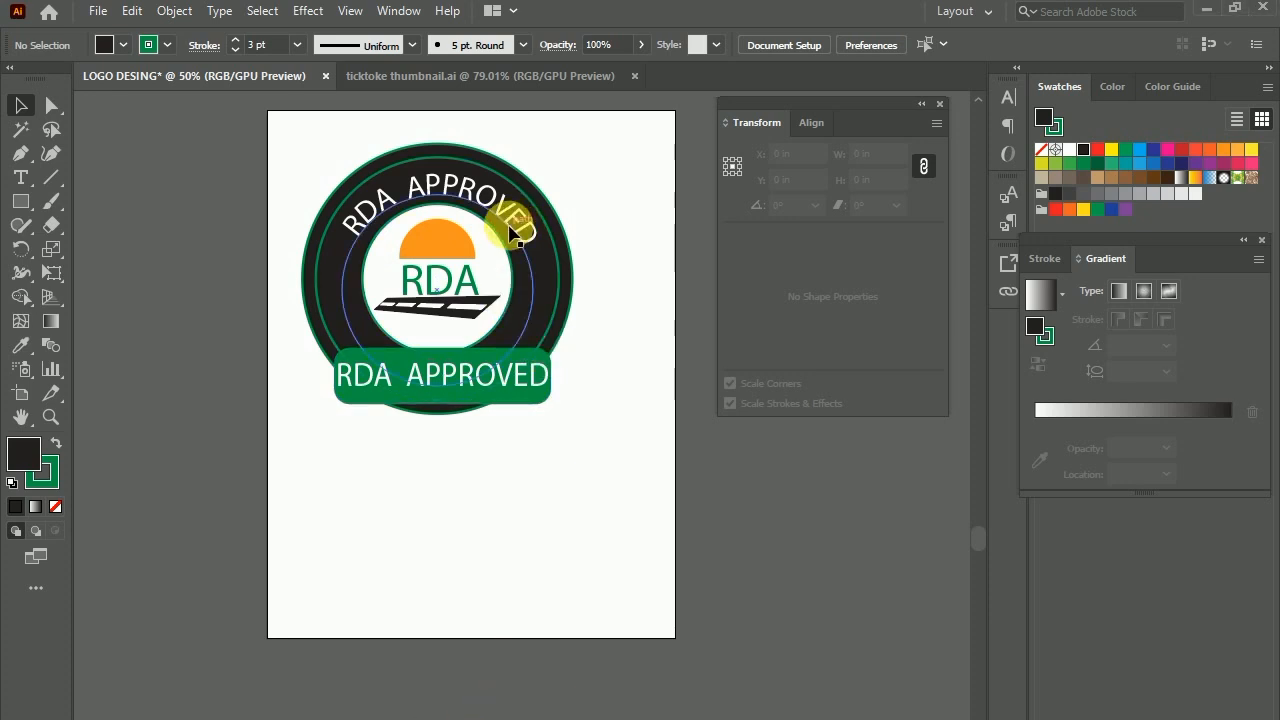
Step: Enlarge the curved RDA APPROVED text to about 4.13 in across and nudge it down to Y 3.897 in
click(510, 232)
drag(565, 363, 571, 366)
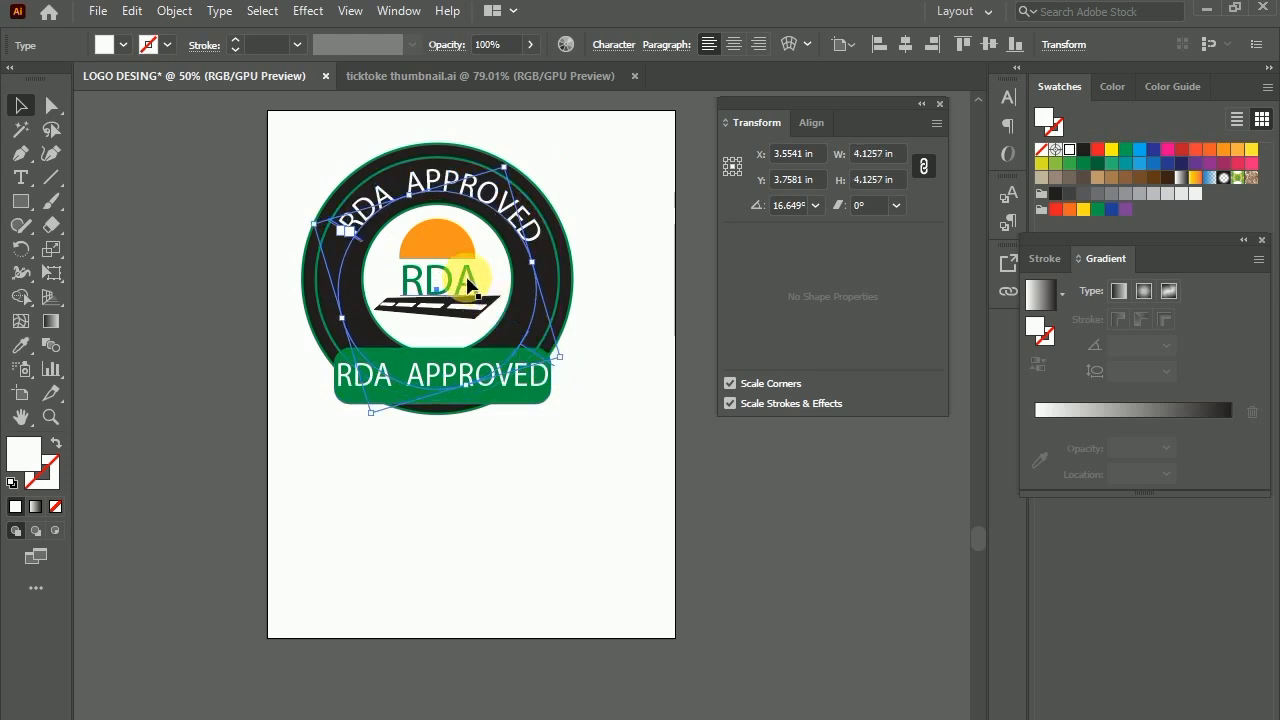
key(shift+Down)
click(616, 207)
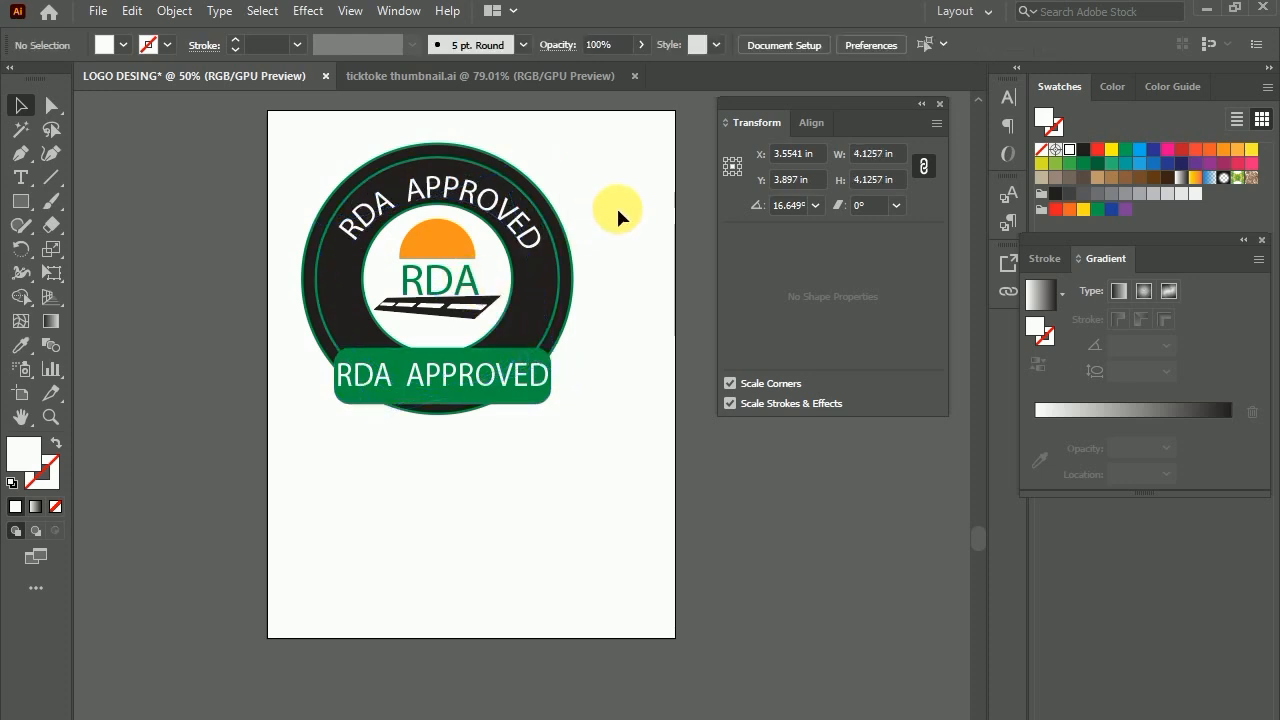
Step: Draw an orange star about 0.68 by 0.65 in on the left side of the black ring, below the start of the curved text
drag(21, 201, 60, 294)
drag(334, 266, 338, 278)
click(1226, 151)
click(20, 105)
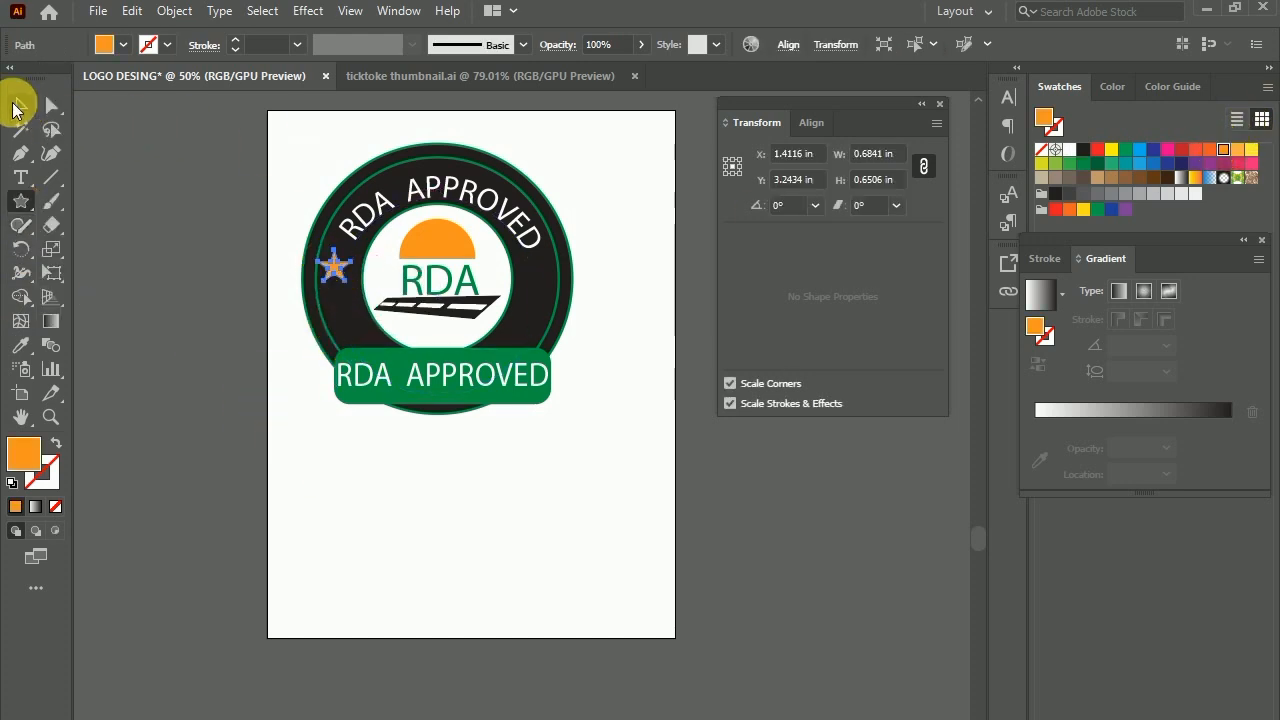
Step: Shift the orange star slightly inward to X 1.4913 in and place a copy below it on the ring's left side
click(328, 140)
drag(335, 270, 346, 322)
click(219, 233)
Step: Group the two left stars and nudge the pair slightly up and inward within the black ring
click(334, 268)
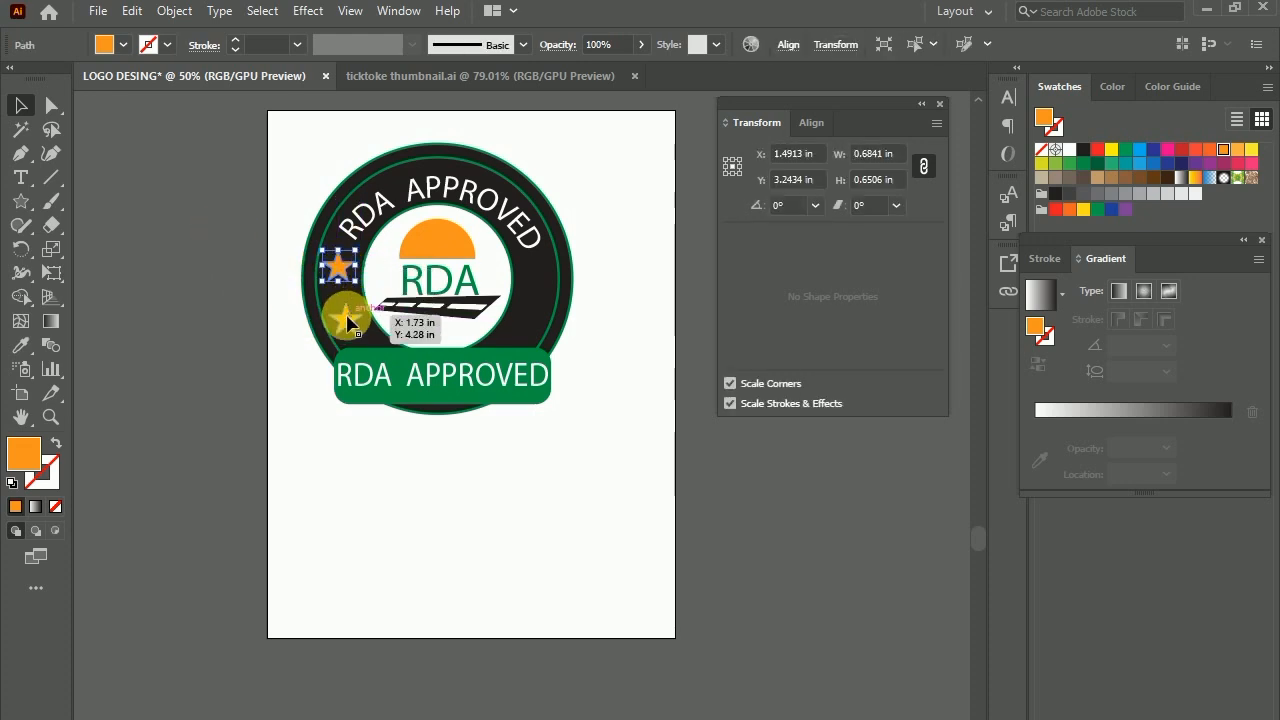
shift+click(347, 321)
right_click(343, 272)
click(397, 394)
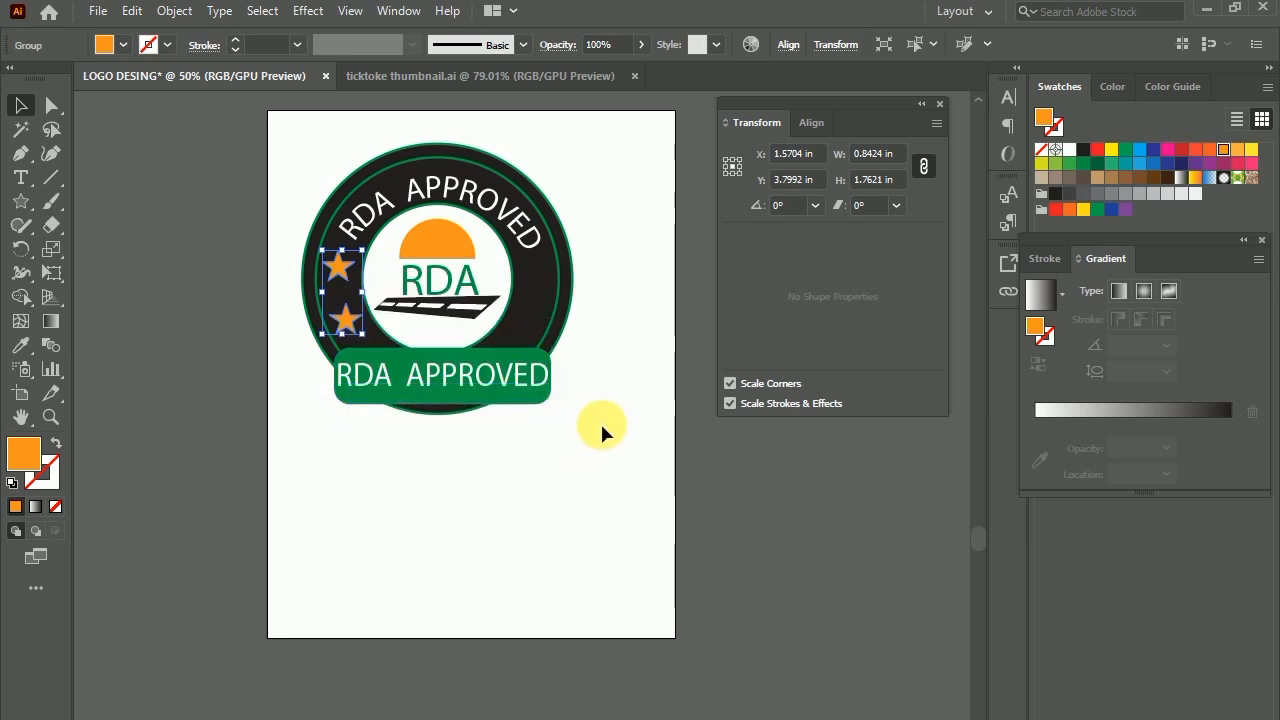
click(602, 433)
click(347, 312)
click(503, 506)
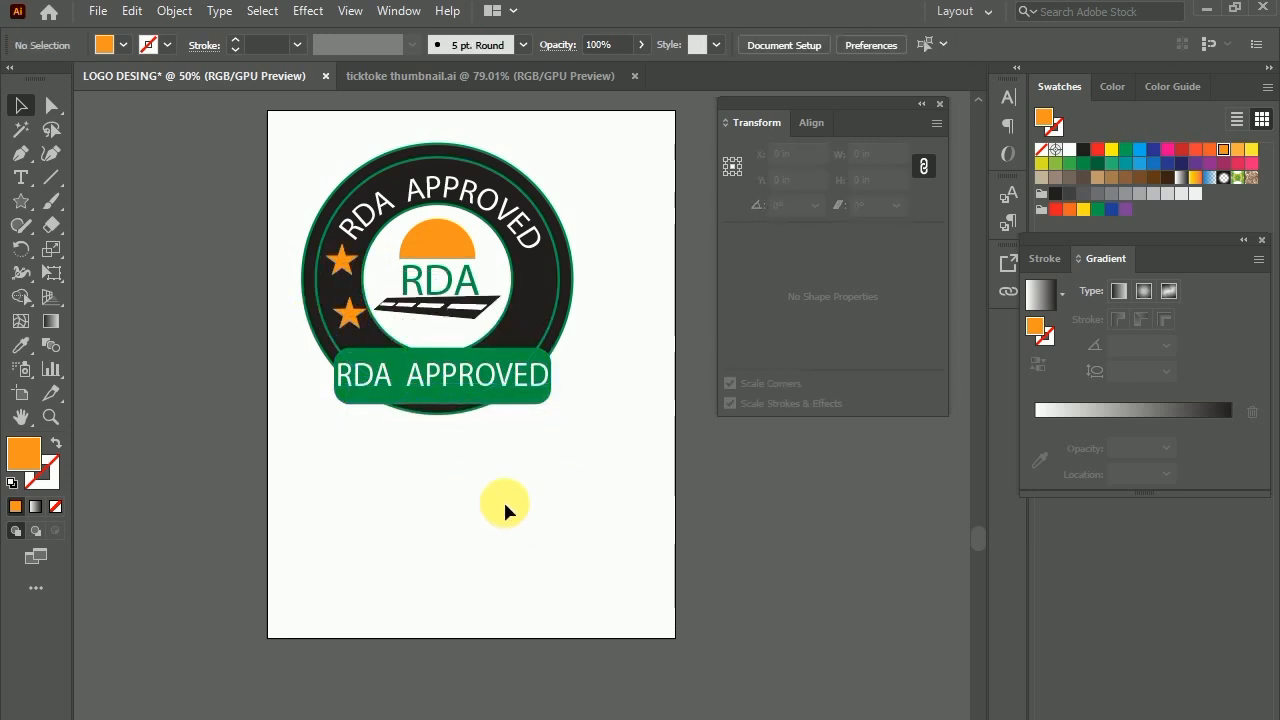
Step: Resize the star pair to about 0.80 by 1.66 in and copy it to the ring's right side at X 5.617 in
click(352, 318)
drag(356, 322, 536, 322)
click(207, 261)
Step: Reflect the right star pair across the vertical axis with the preview on
right_click(536, 322)
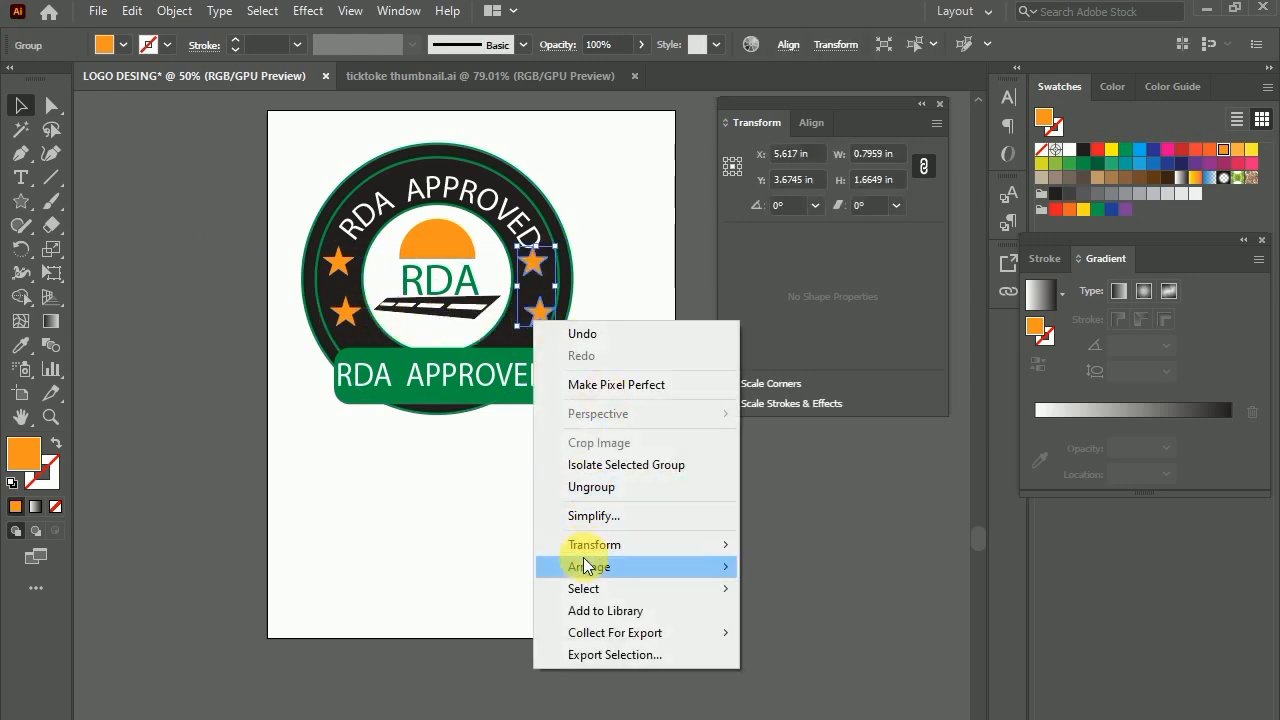
mouse_move(586, 544)
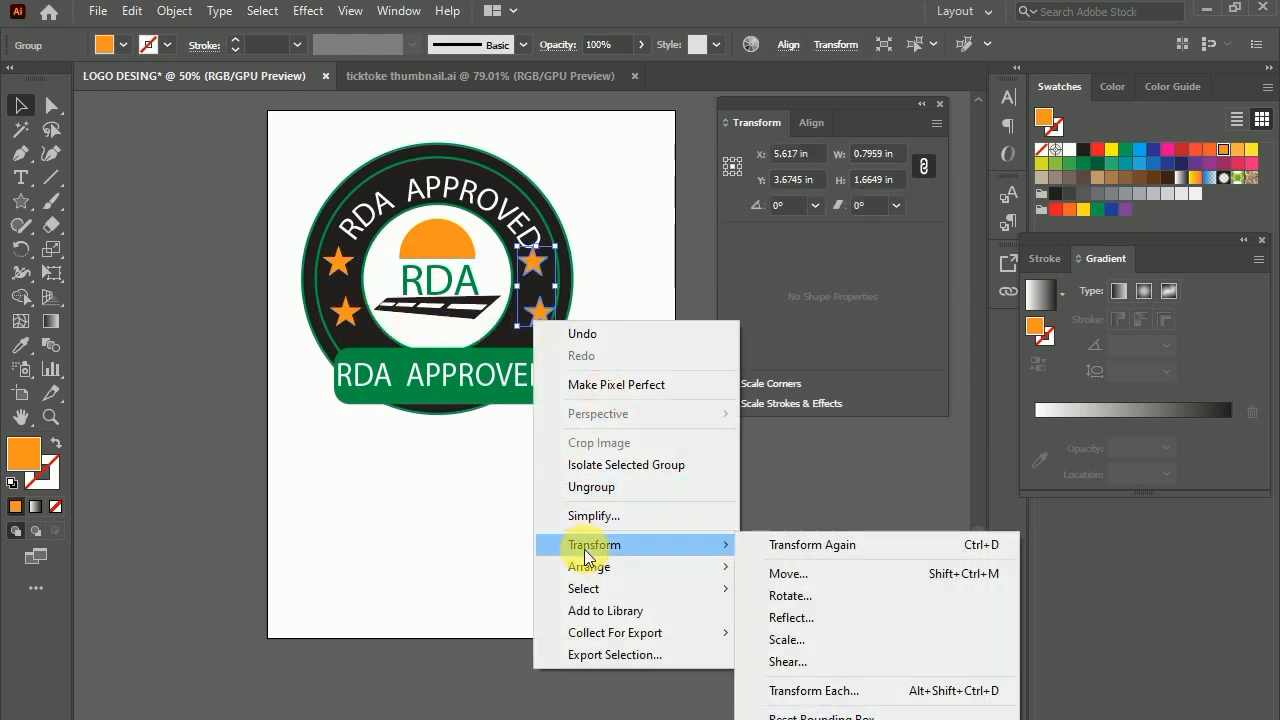
click(785, 618)
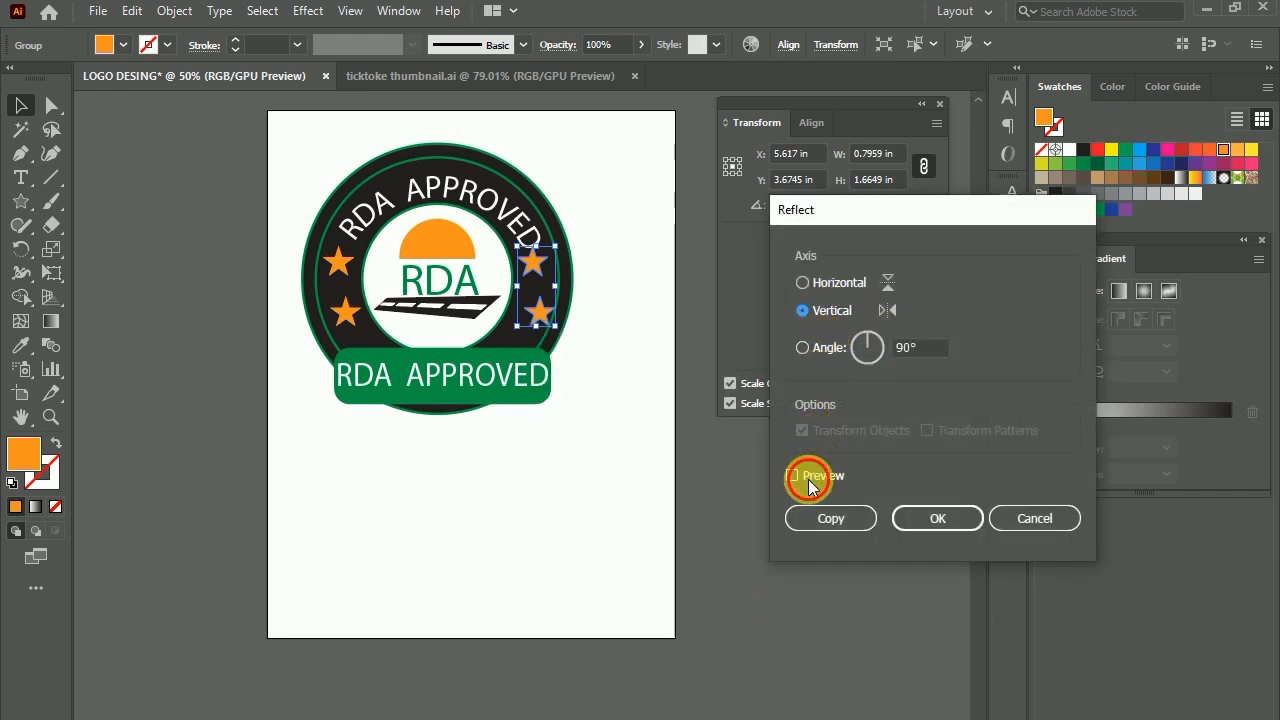
click(809, 475)
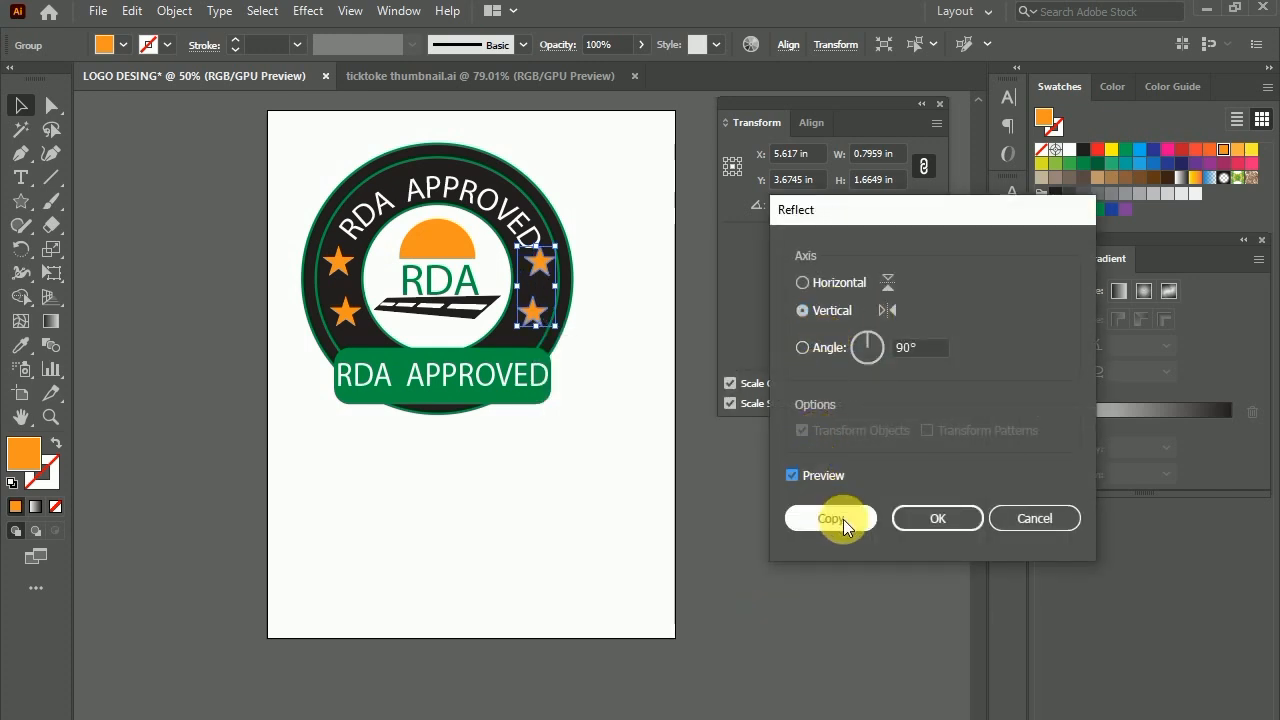
click(935, 518)
click(626, 281)
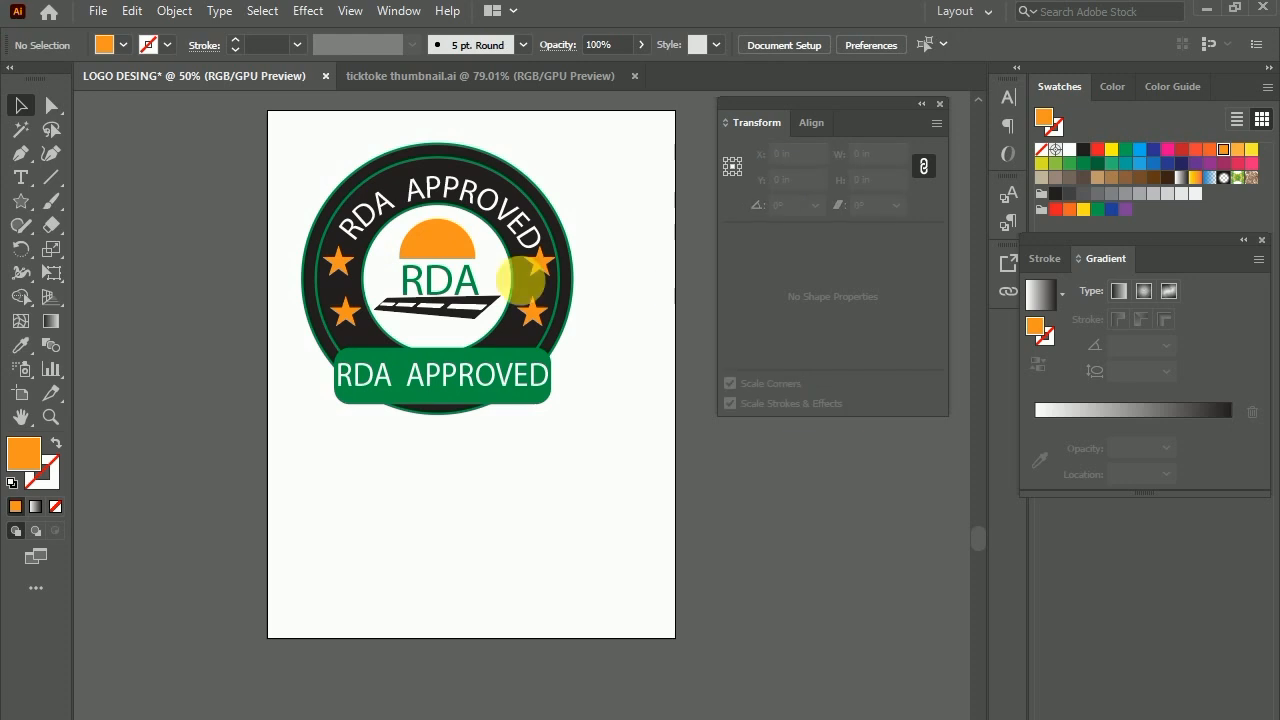
Step: Group all of the stamp's artwork and scale it down proportionally about its center
drag(556, 441, 565, 442)
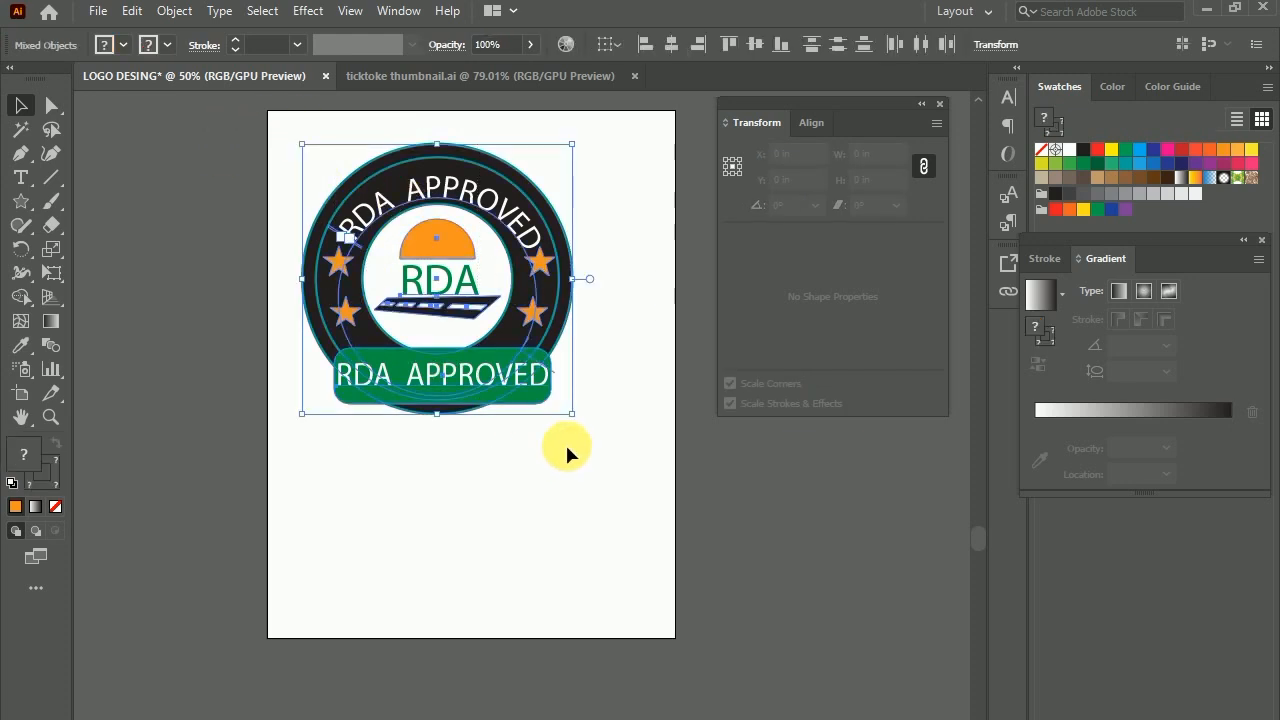
right_click(424, 312)
click(484, 461)
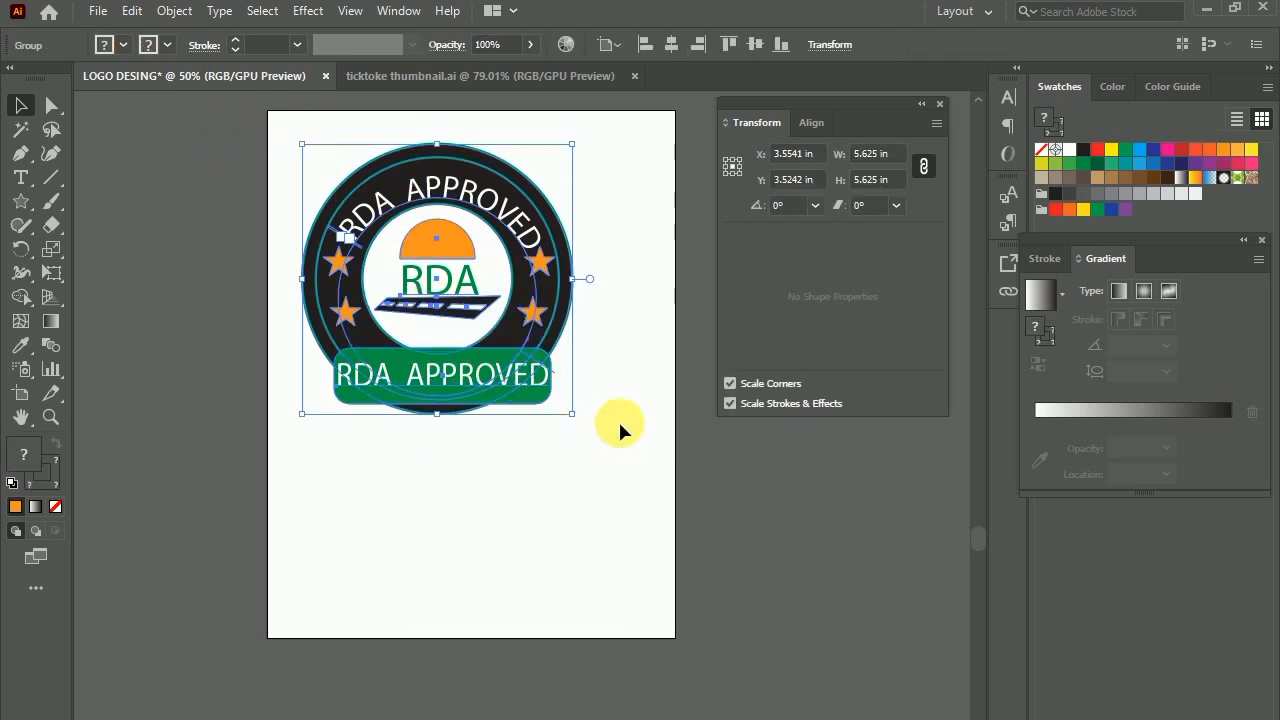
click(622, 350)
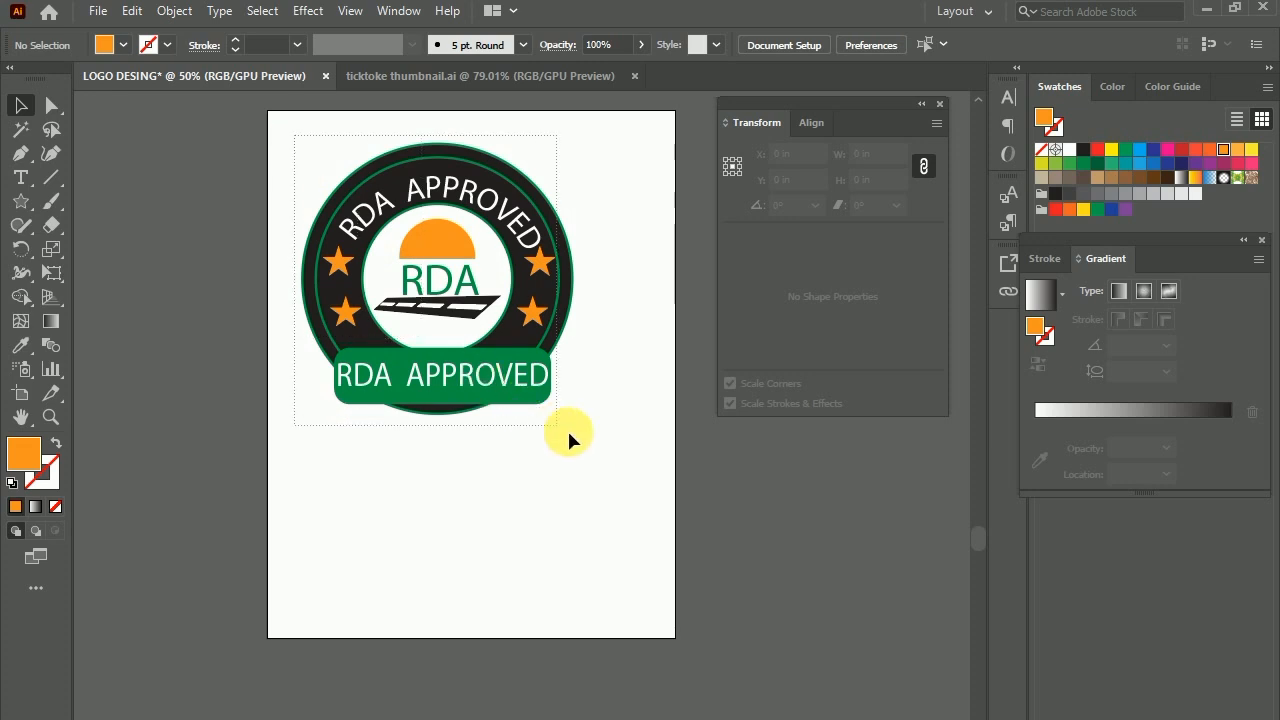
drag(569, 432, 546, 387)
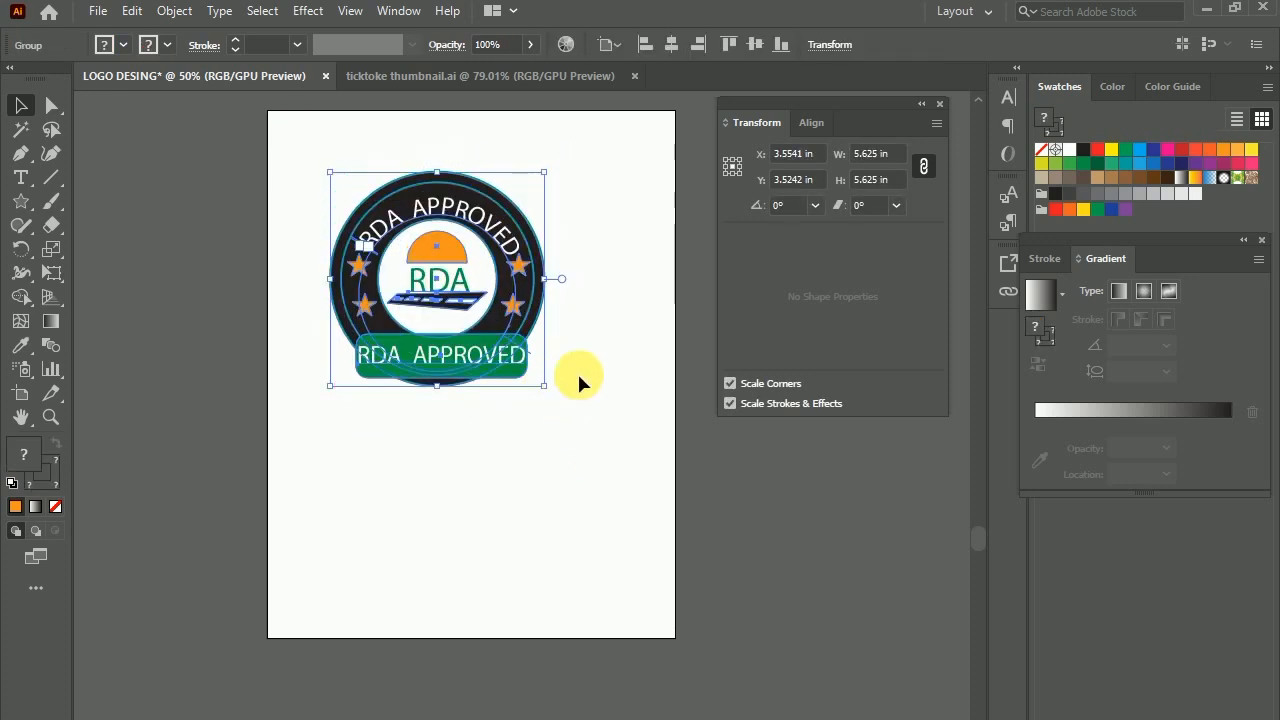
click(601, 348)
Step: Taper the left end of the black road below RDA with Perspective Distort
scroll(536, 316, down, 2)
scroll(548, 294, up, 3)
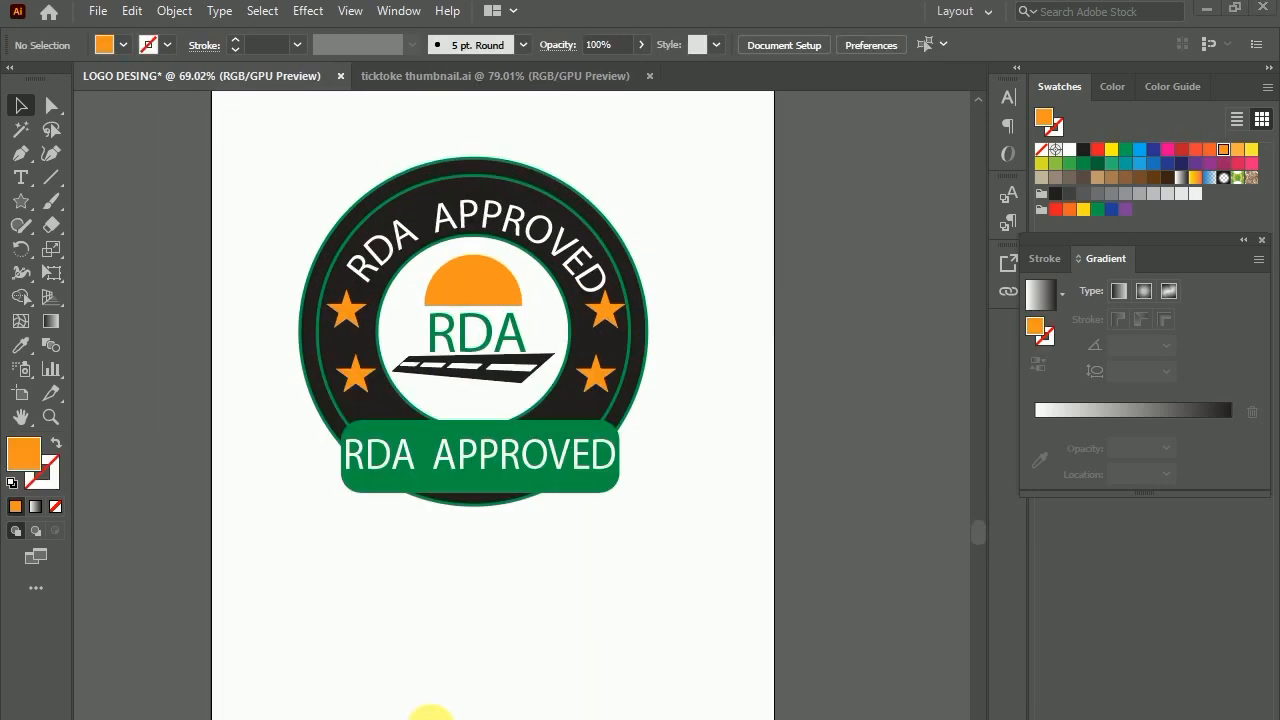
click(439, 356)
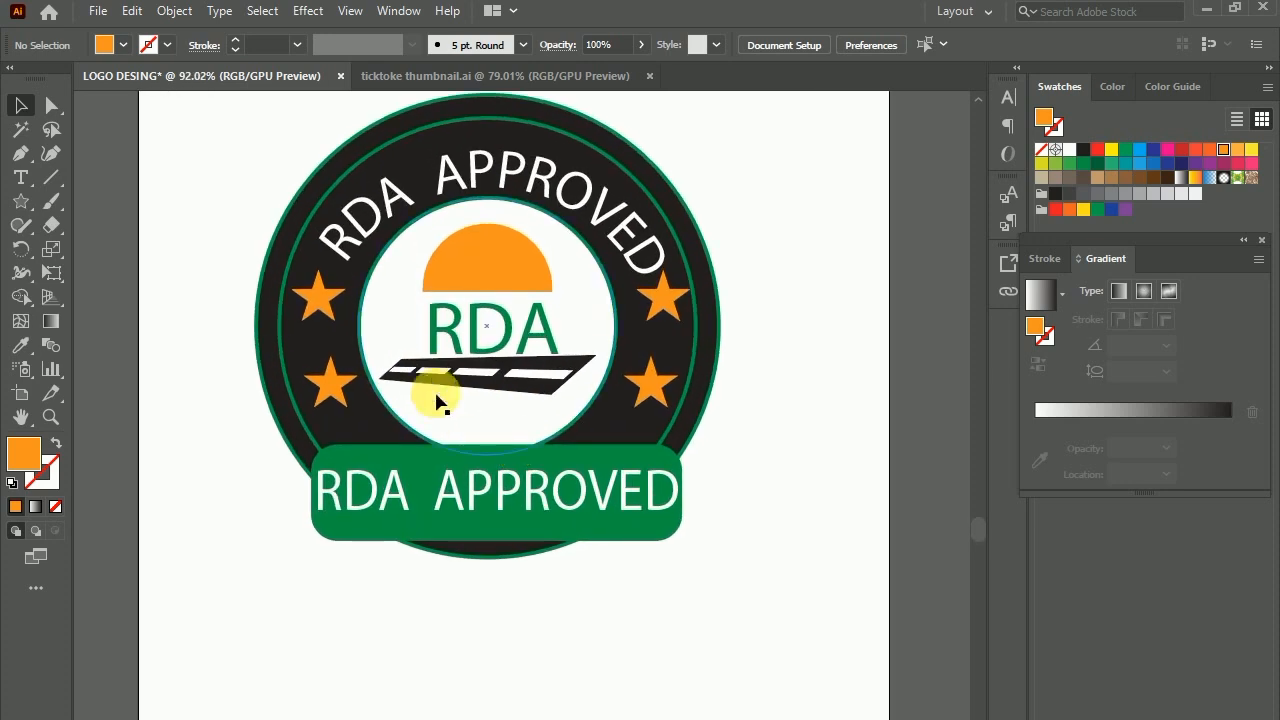
click(436, 386)
click(52, 273)
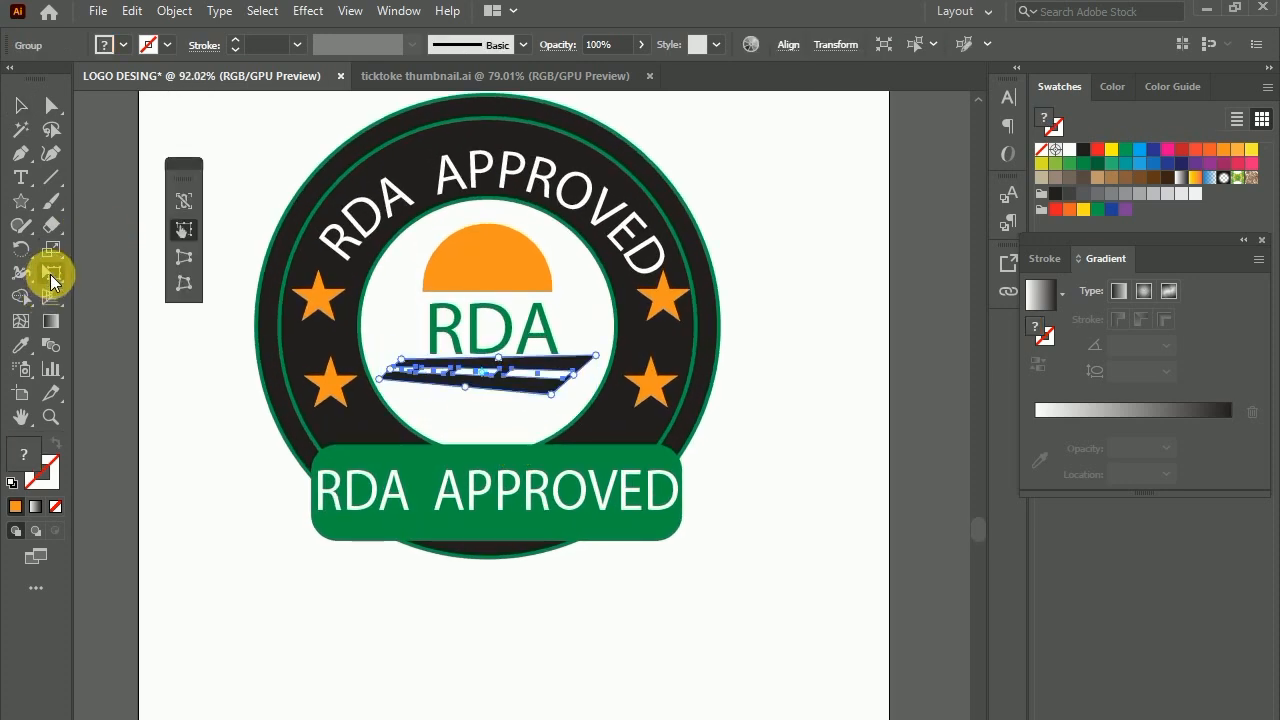
click(185, 262)
mouse_move(384, 378)
mouse_down()
mouse_move(386, 366)
mouse_move(381, 380)
mouse_up()
Step: Scale the road down proportionally about its center so it sits closer to the width of RDA
click(20, 105)
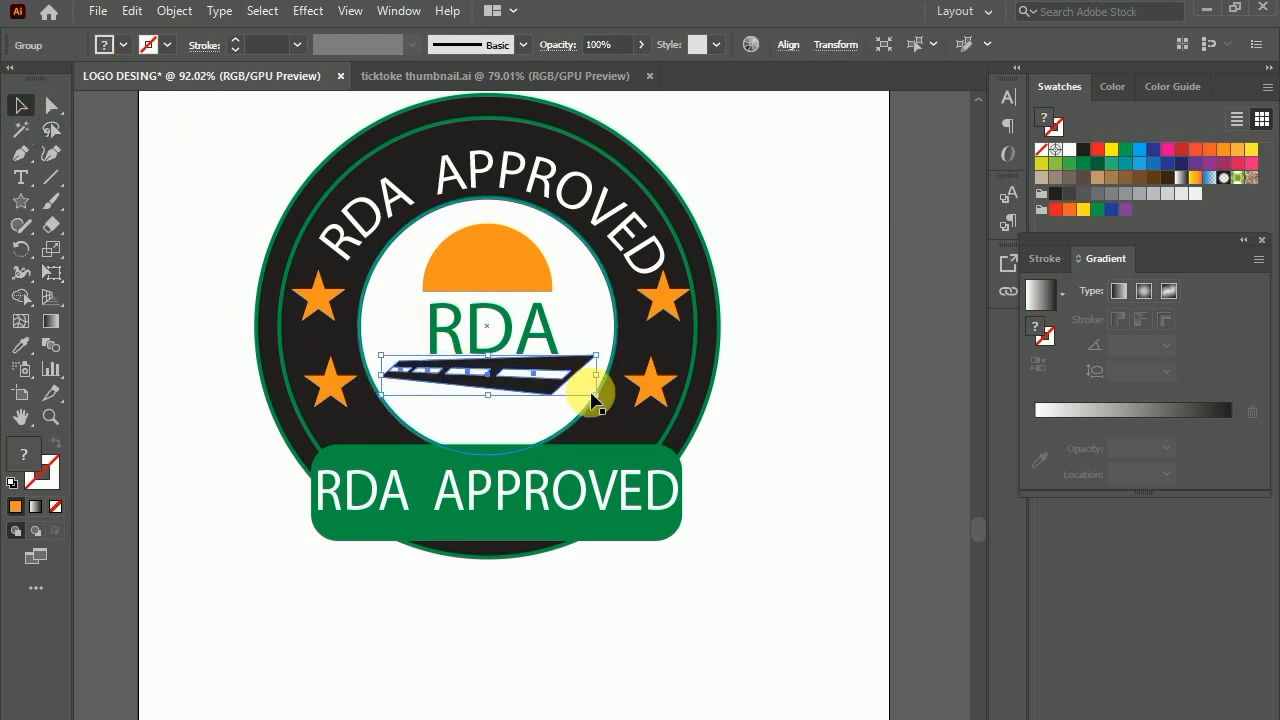
drag(605, 400, 598, 399)
drag(595, 400, 557, 371)
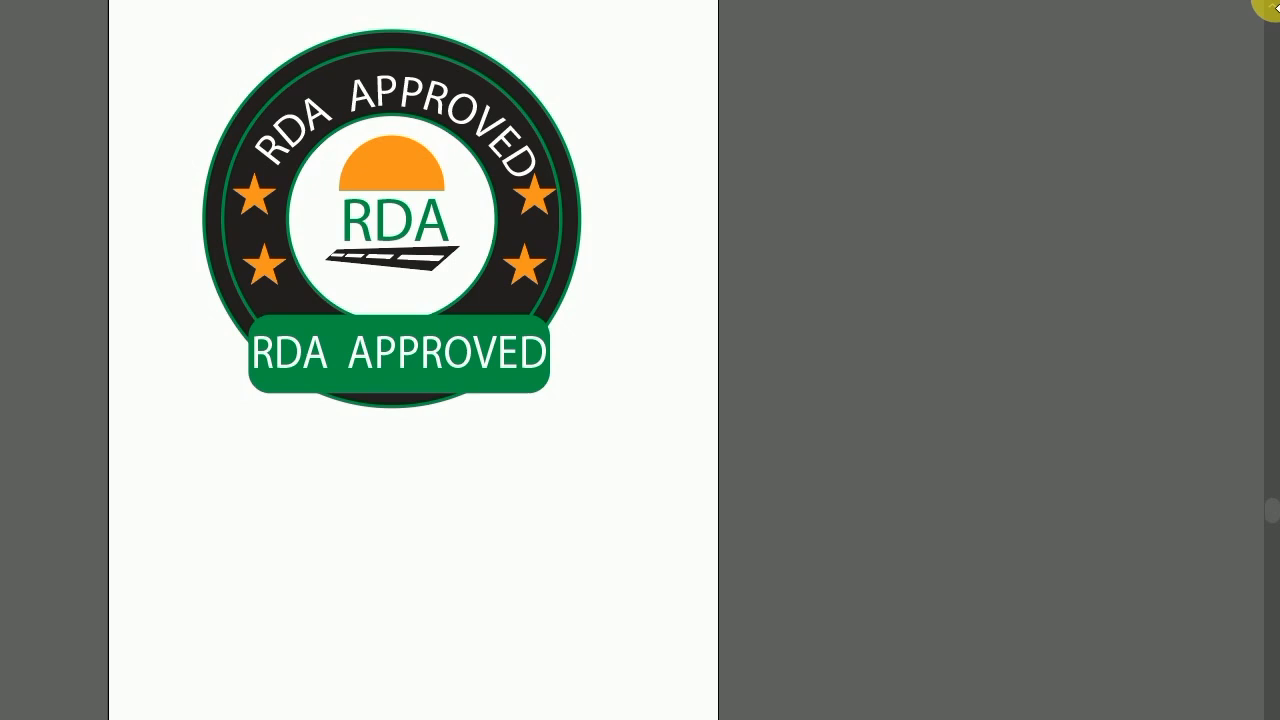